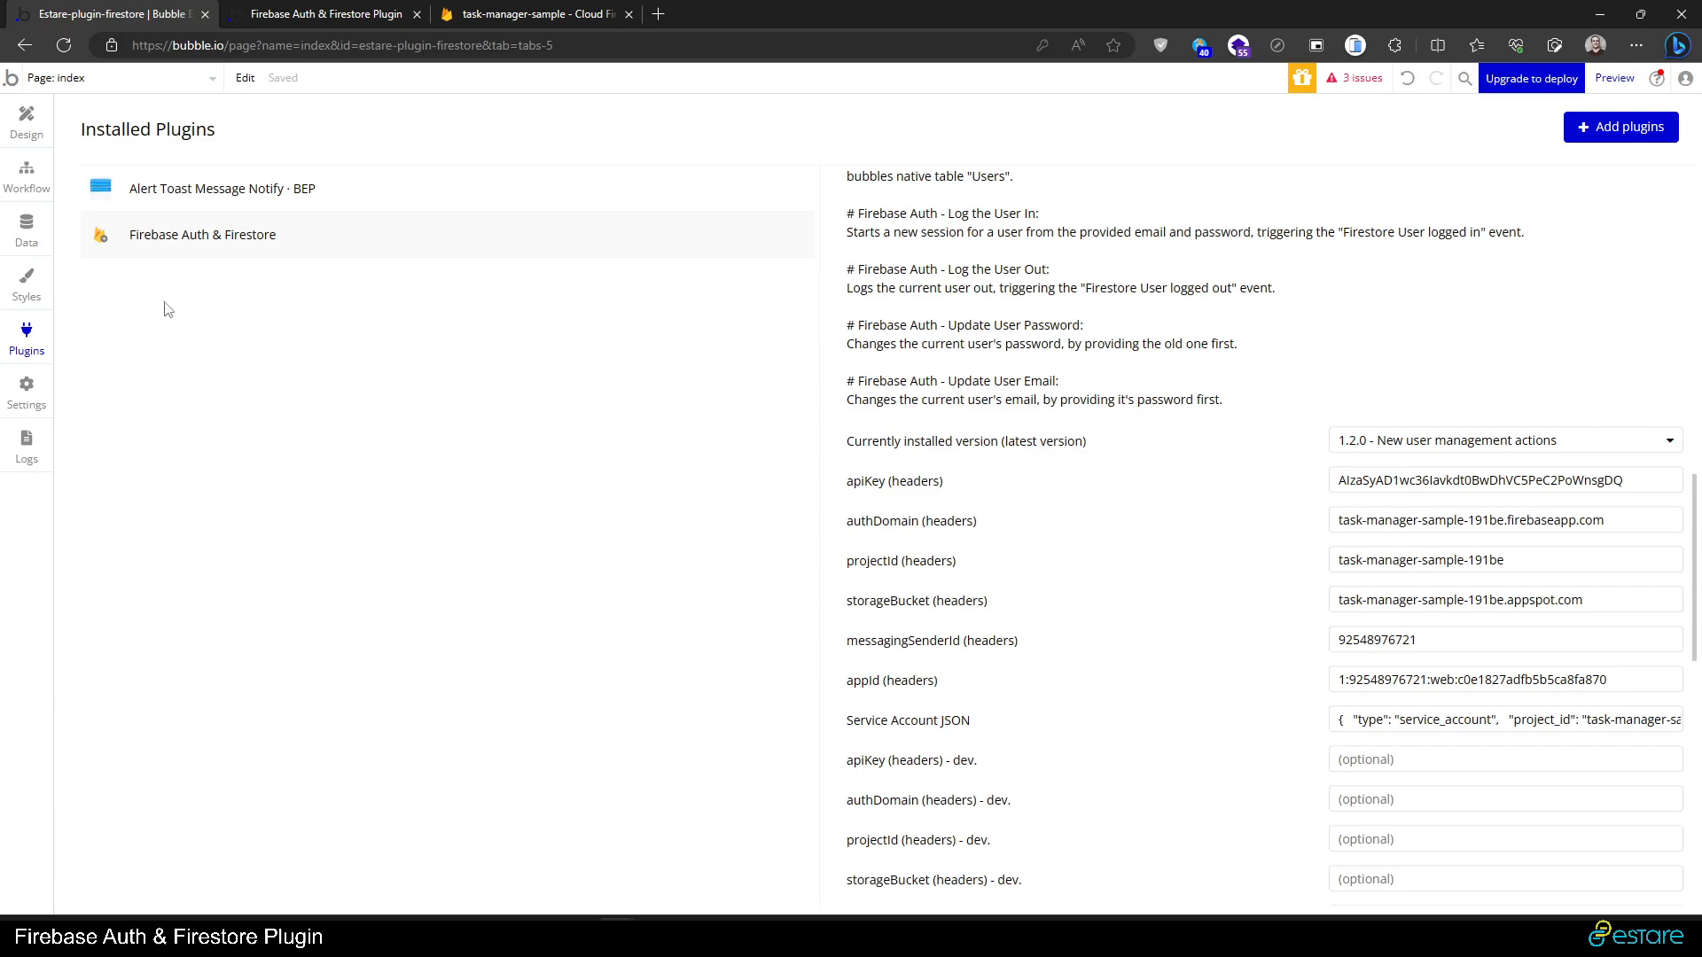
- View the index page design and check the Cloud Firestore data of the task-manager-sample project
{"action": "left_click", "coordinate": [49, 142]}
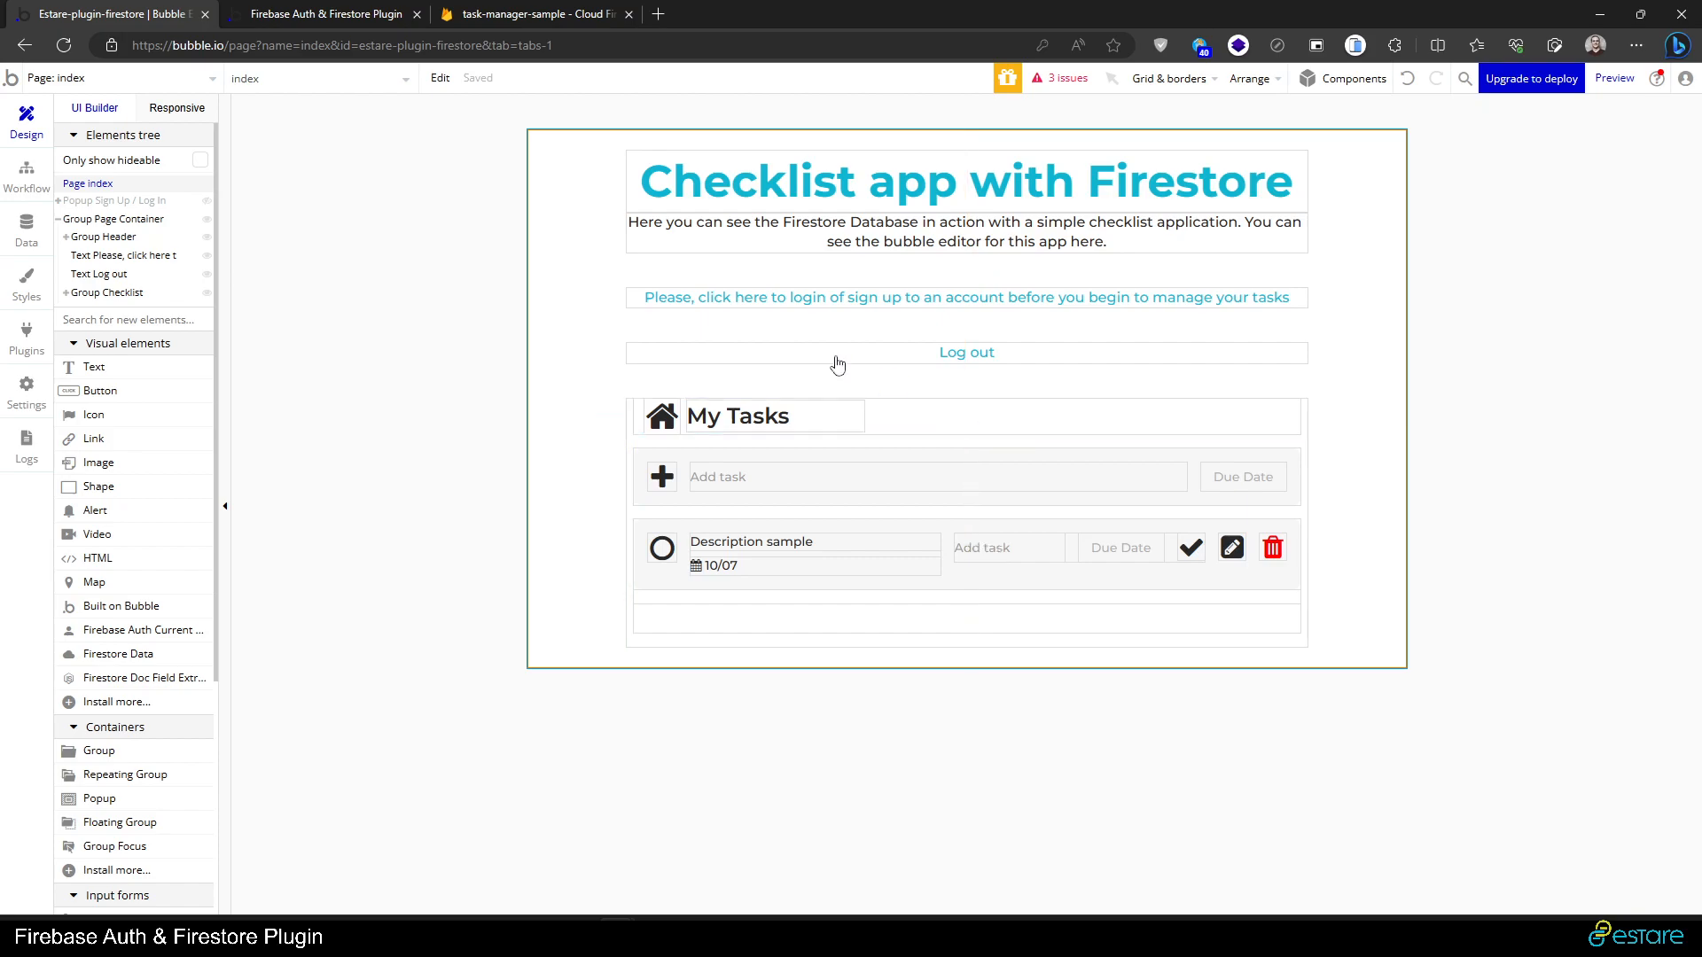
{"action": "left_click", "coordinate": [509, 16]}
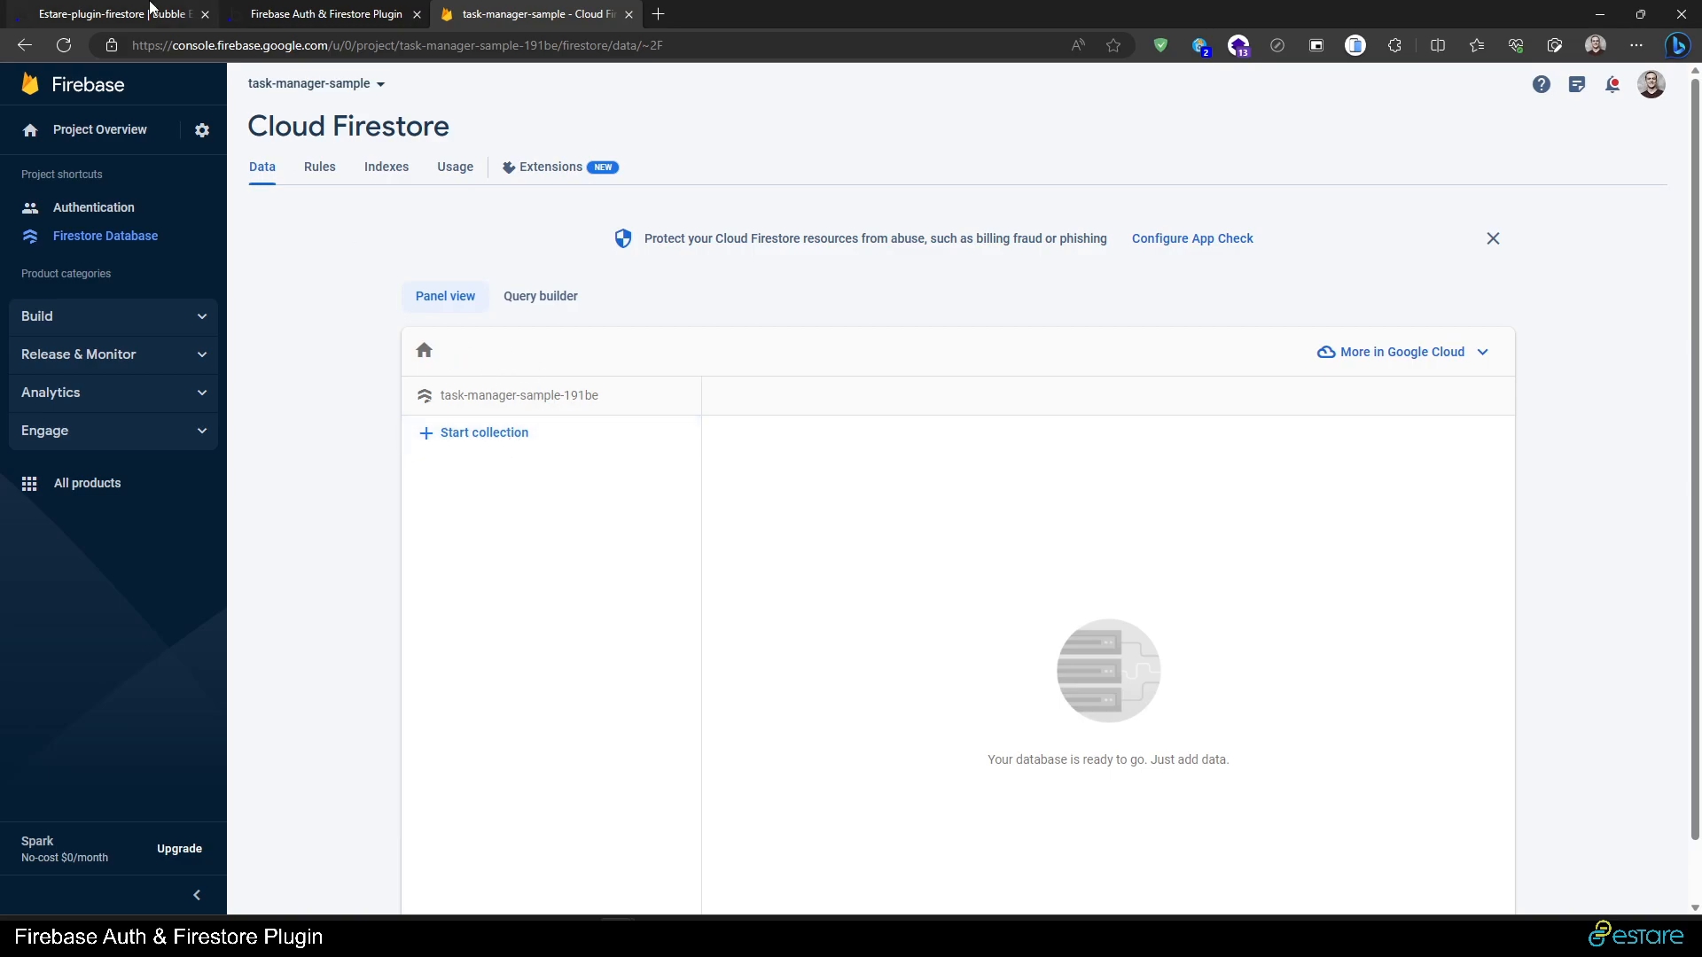
{"action": "left_click", "coordinate": [116, 14]}
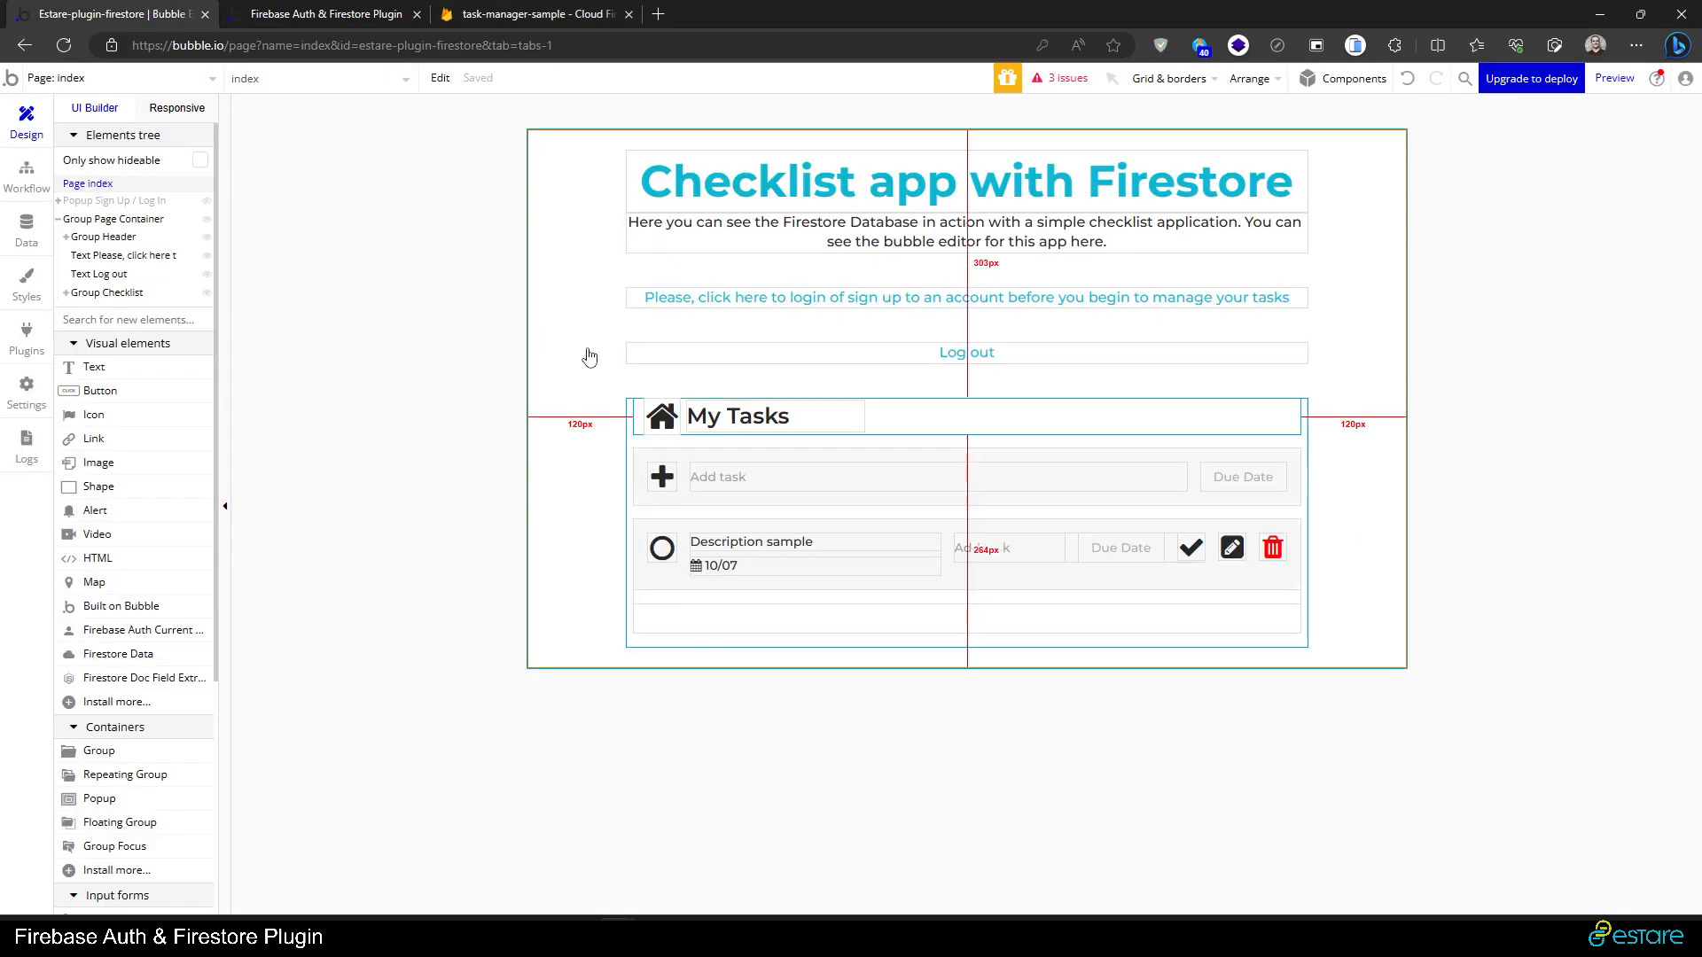
- In the running checklist app, add a task "TO DO" with the due date July 20, 2023
{"action": "key", "text": "ctrl+Tab"}
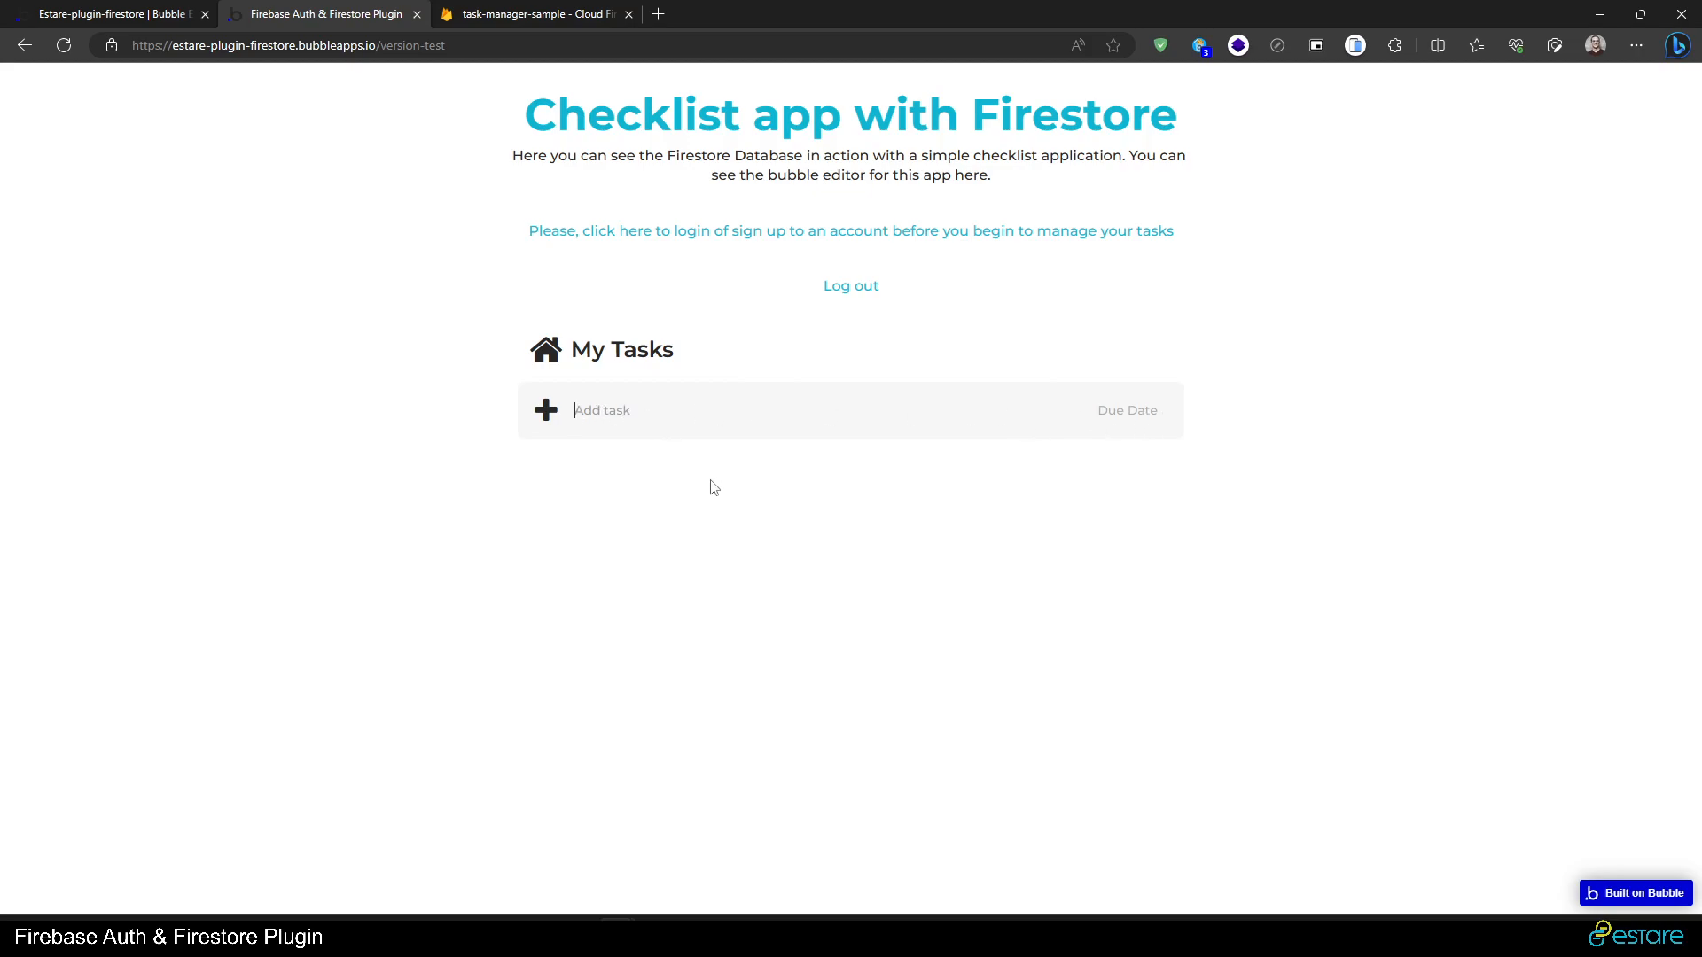
{"action": "type", "text": "TO DO"}
{"action": "left_click", "coordinate": [1145, 406]}
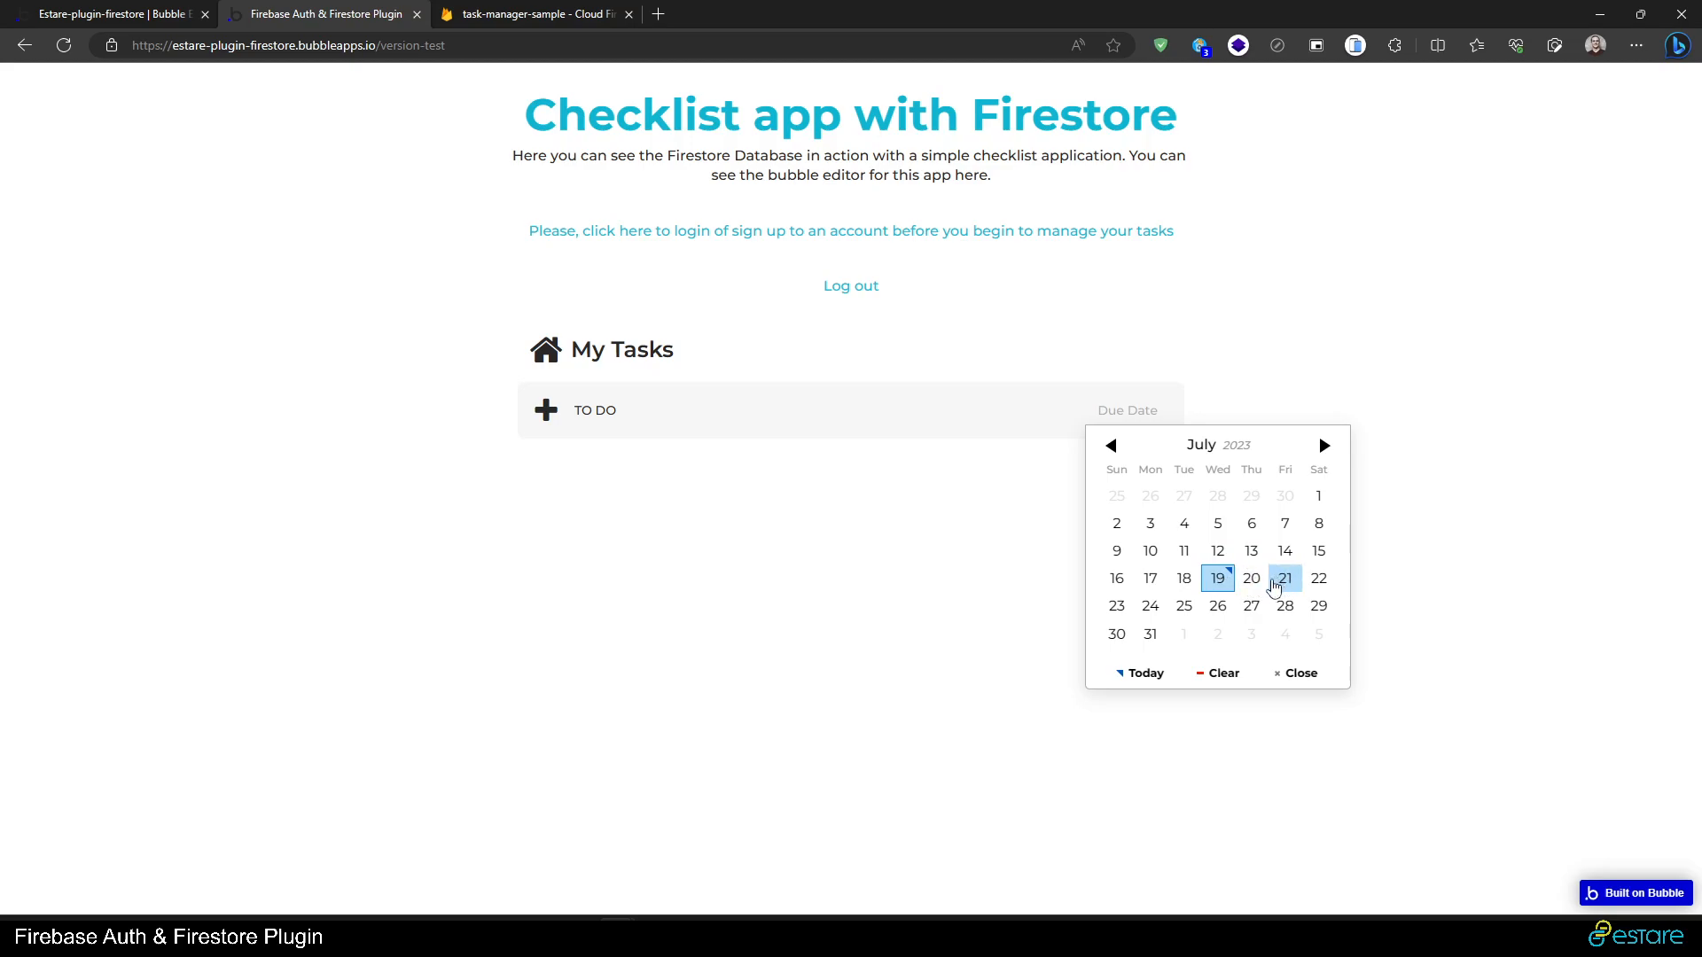
{"action": "left_click", "coordinate": [1250, 584]}
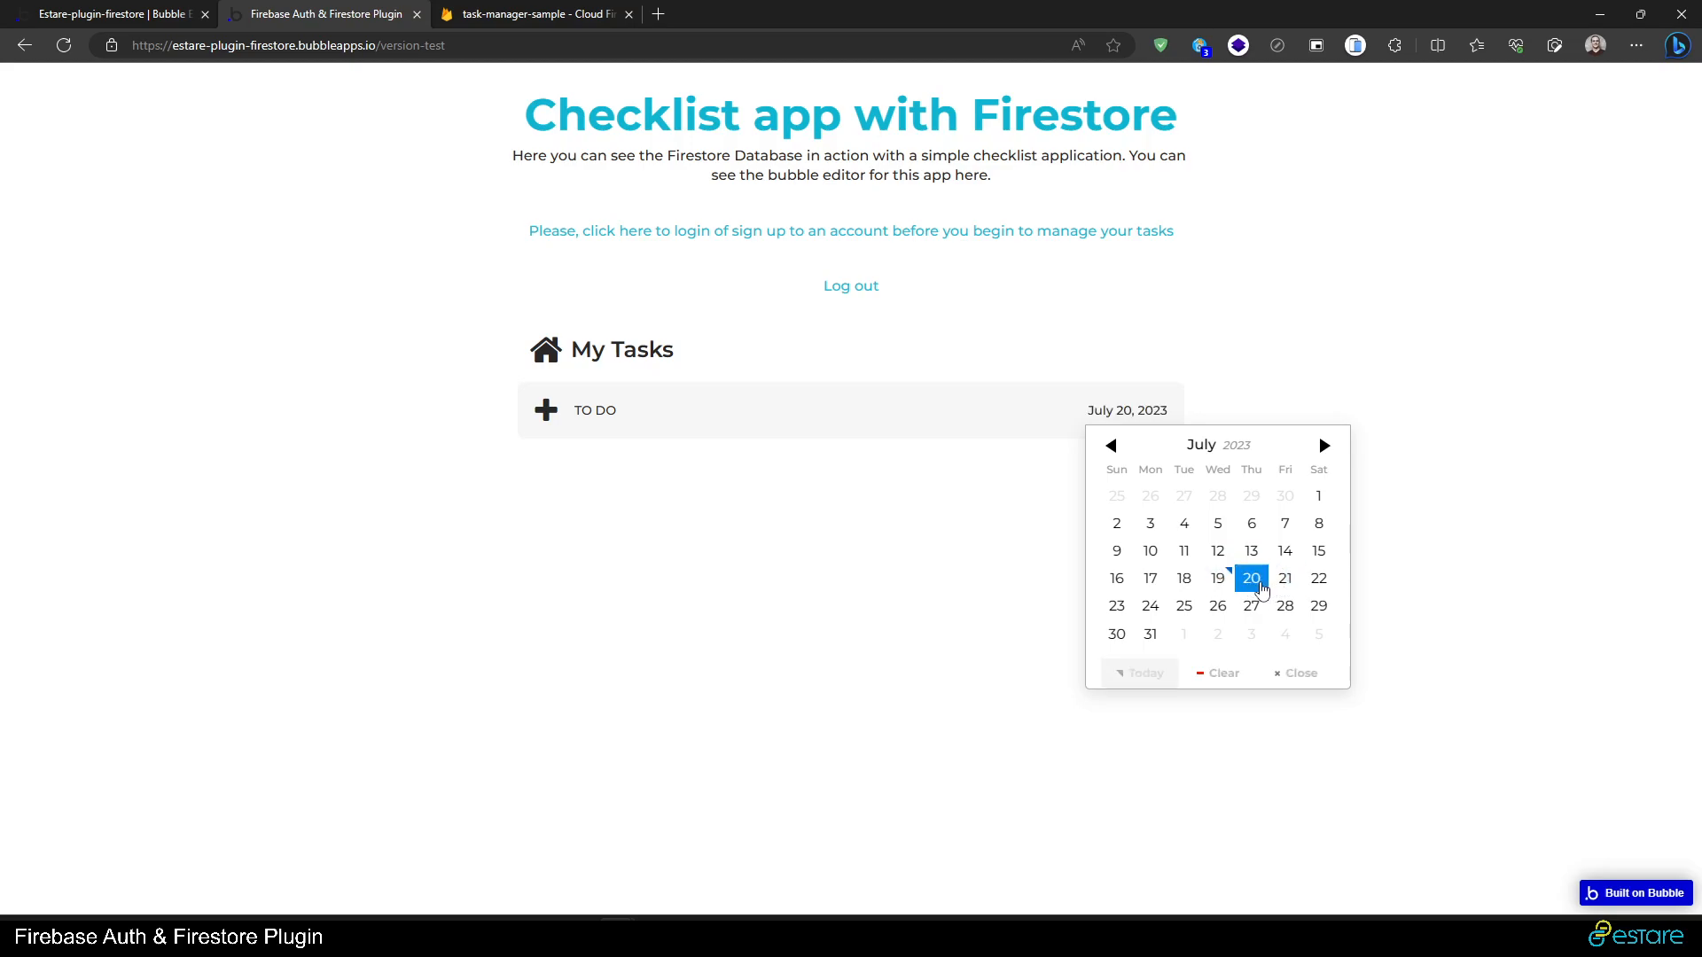
{"action": "left_click", "coordinate": [547, 413]}
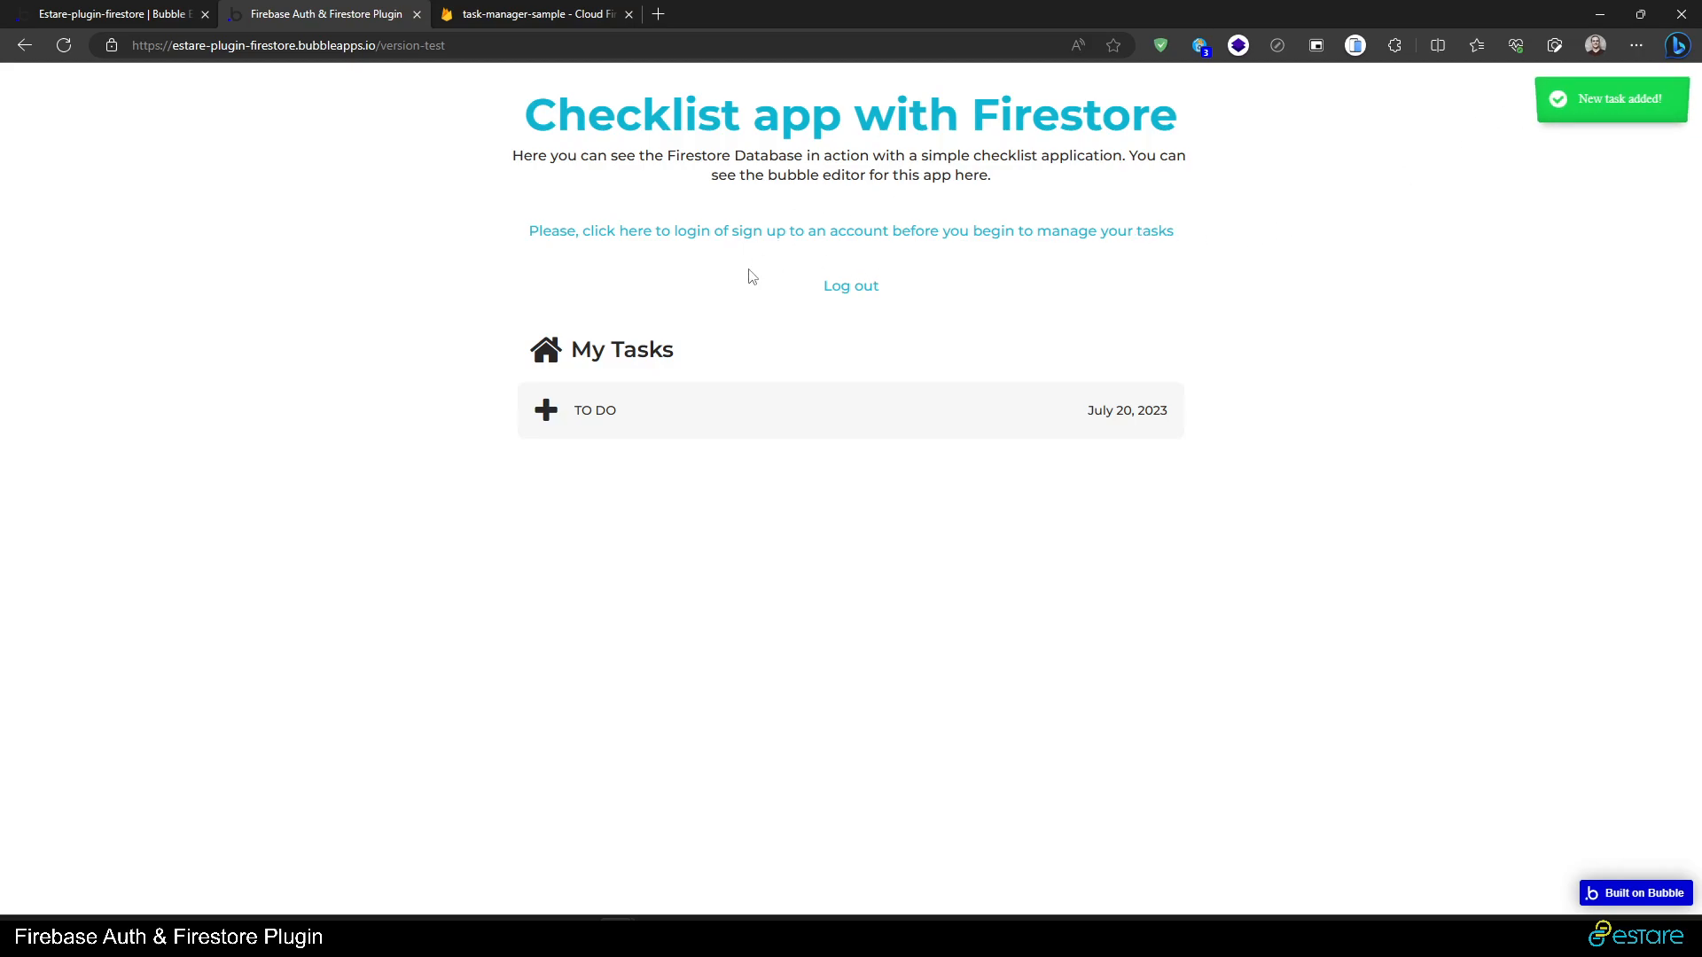
{"action": "triple_click", "coordinate": [619, 409]}
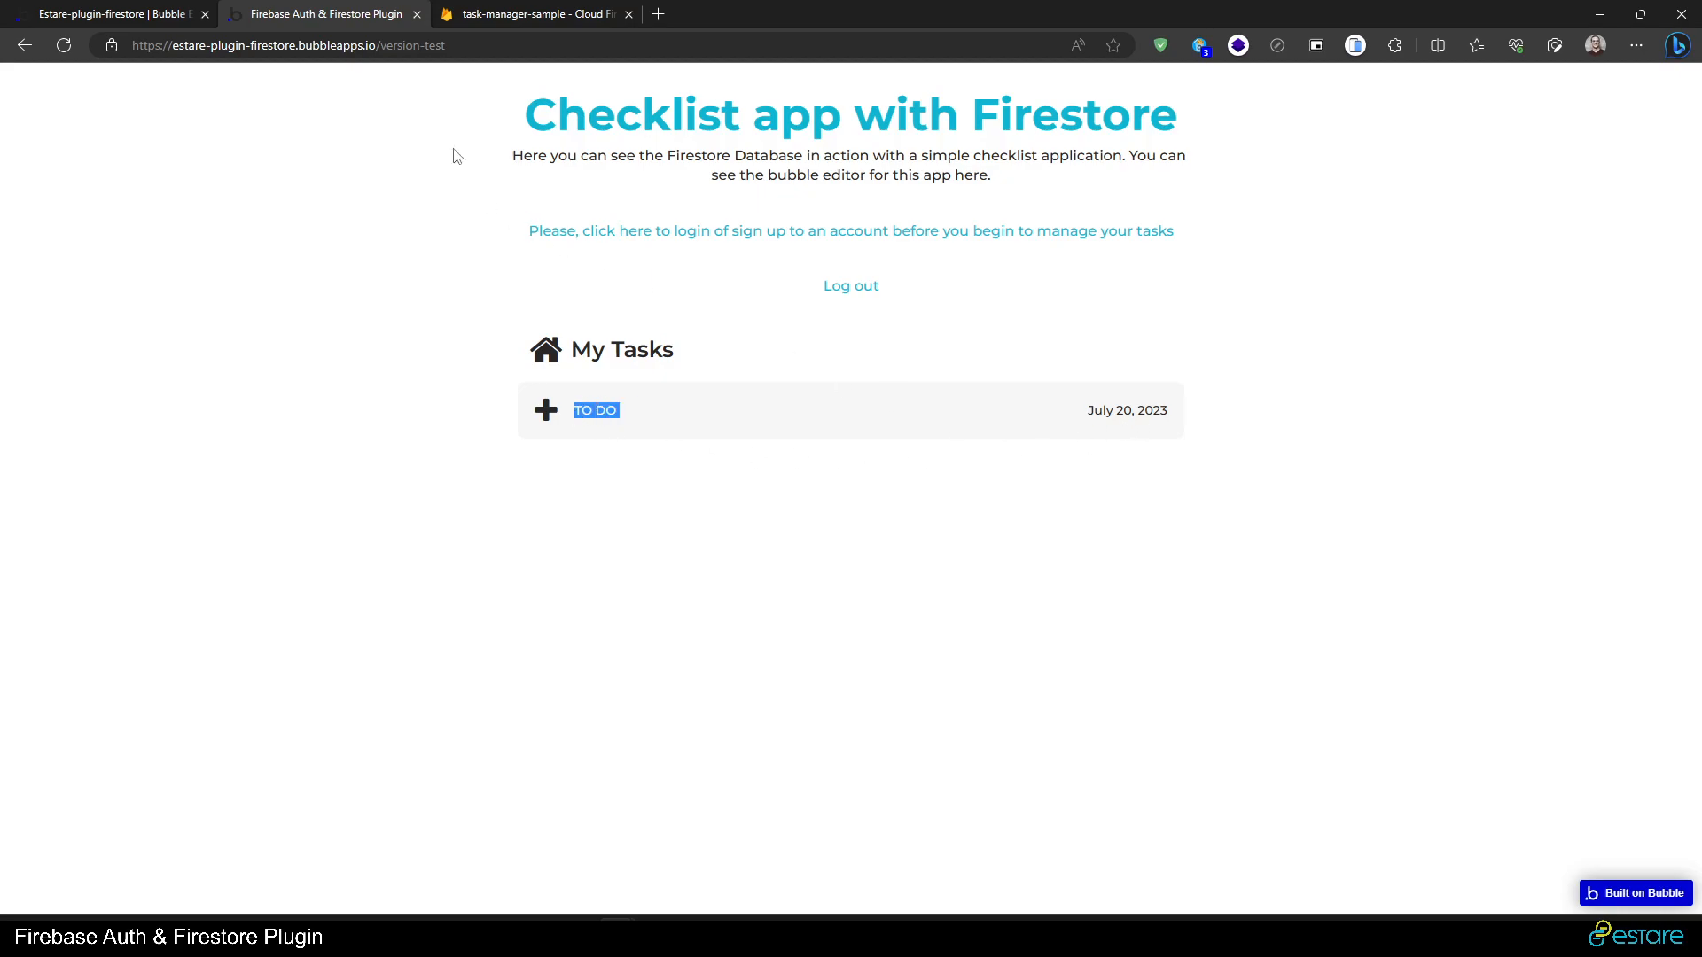
- Back in the Bubble editor, open the workflow of the plus icon beside the Add task input and show the ADD NEW TASK event's properties
{"action": "left_click", "coordinate": [142, 7]}
{"action": "right_click", "coordinate": [662, 475]}
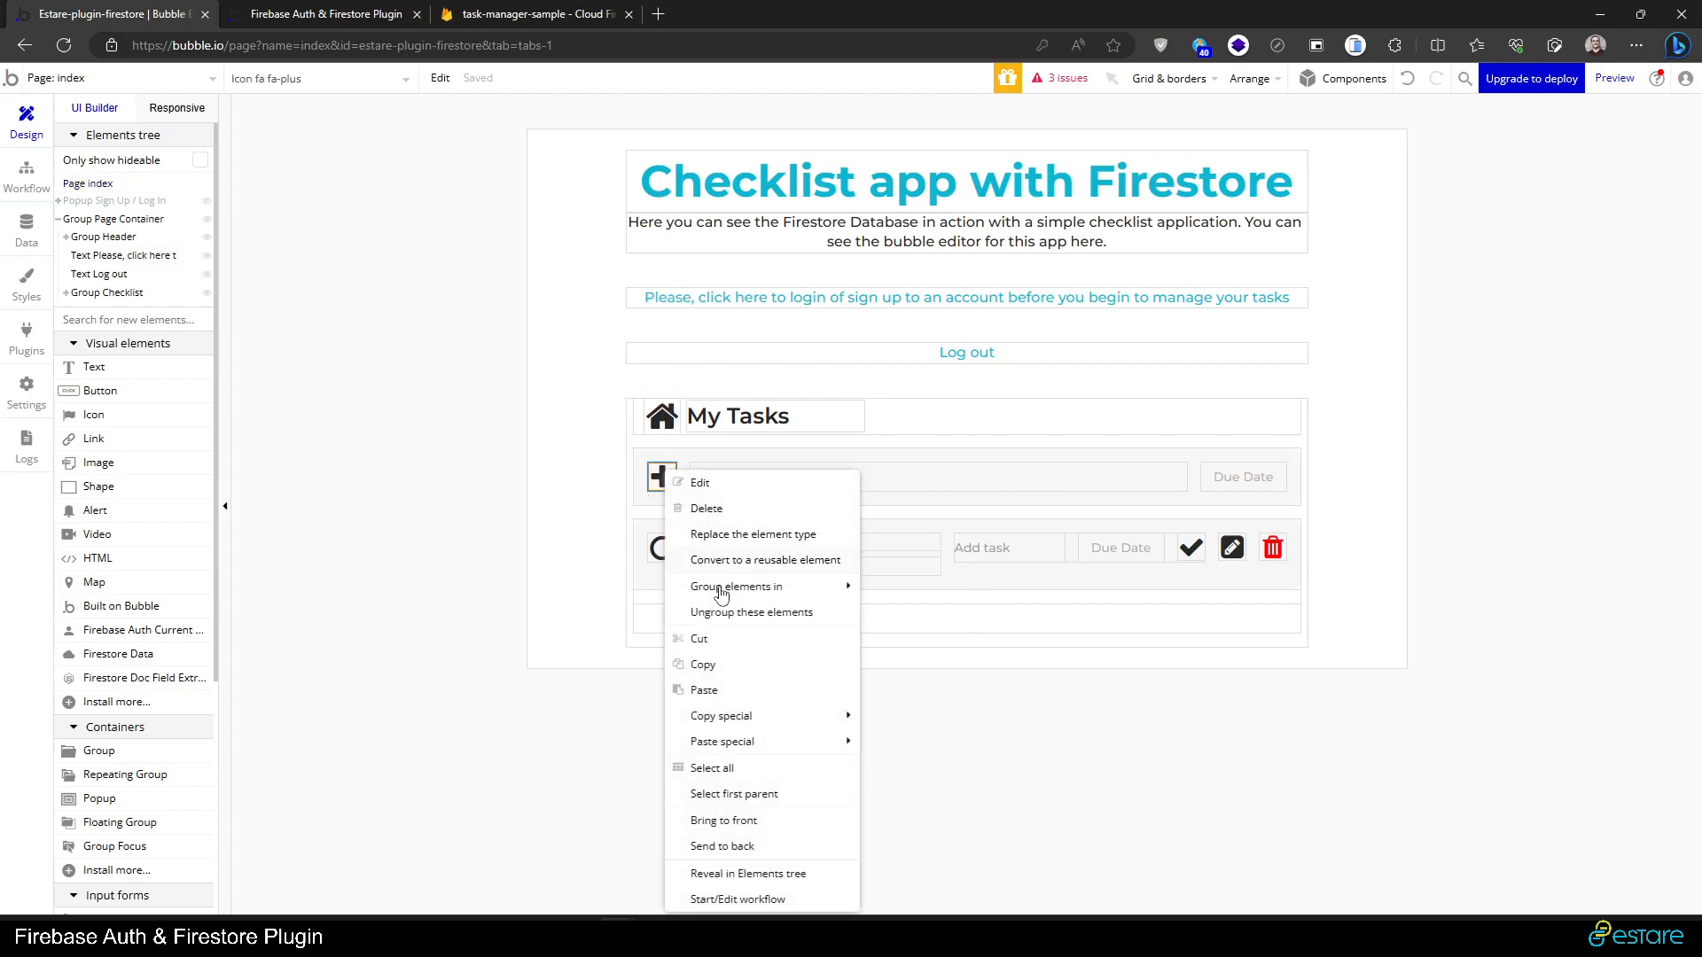
{"action": "left_click", "coordinate": [753, 900]}
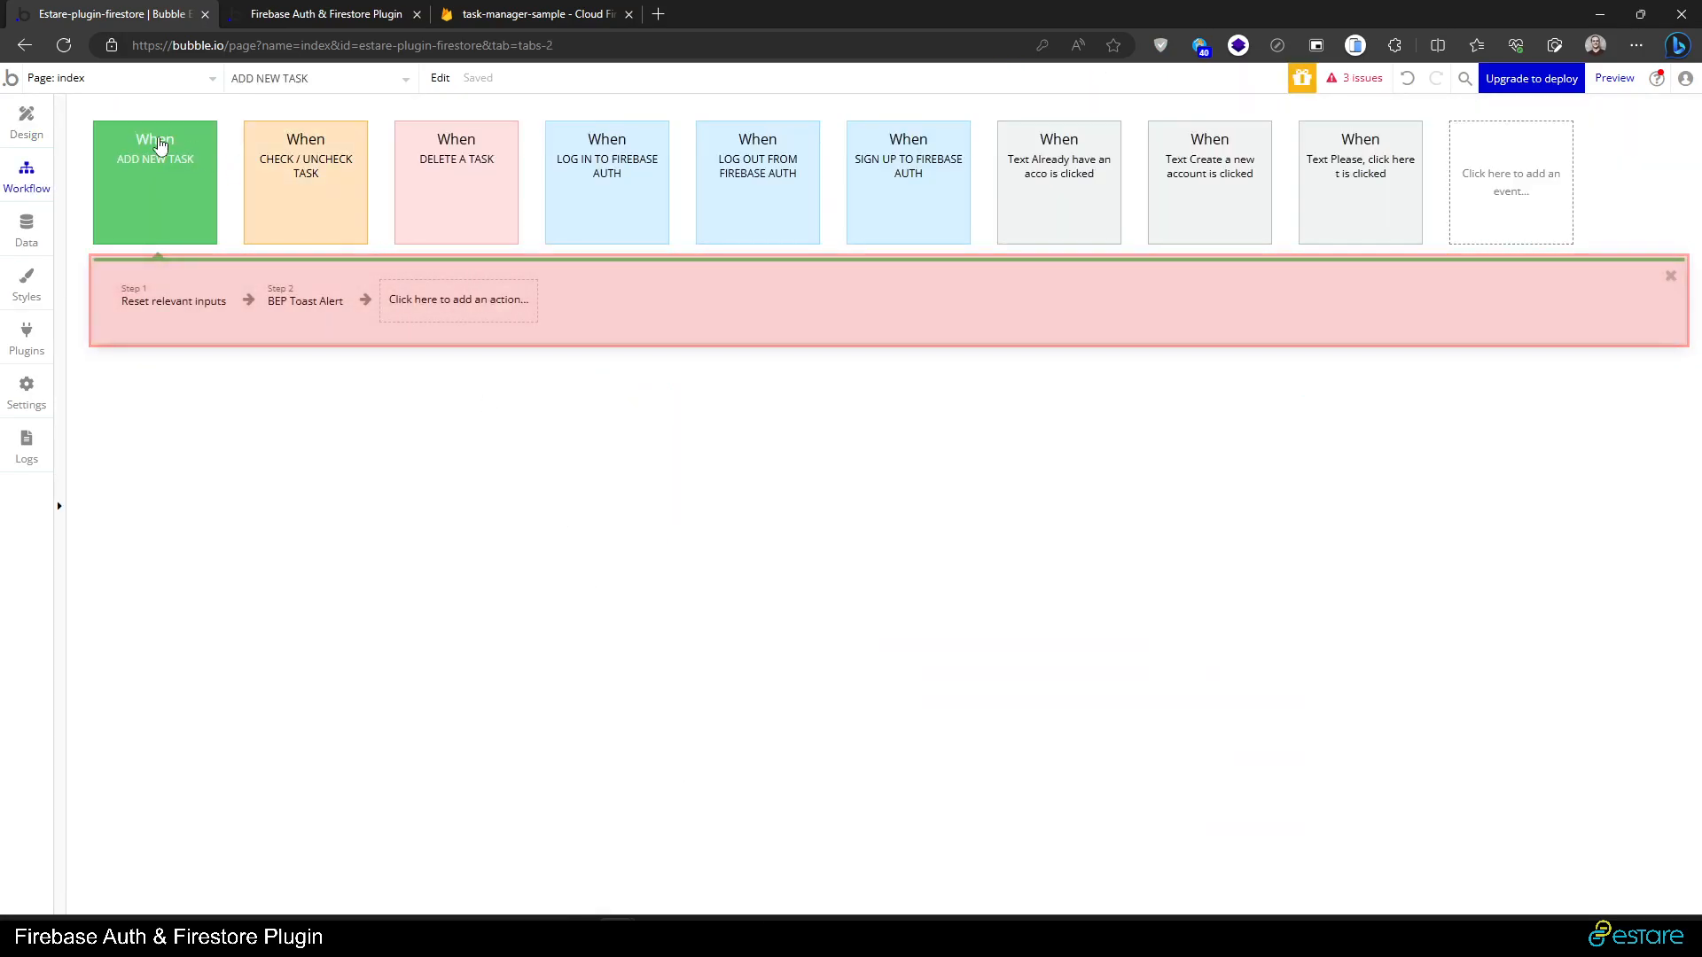
{"action": "mouse_move", "coordinate": [164, 189]}
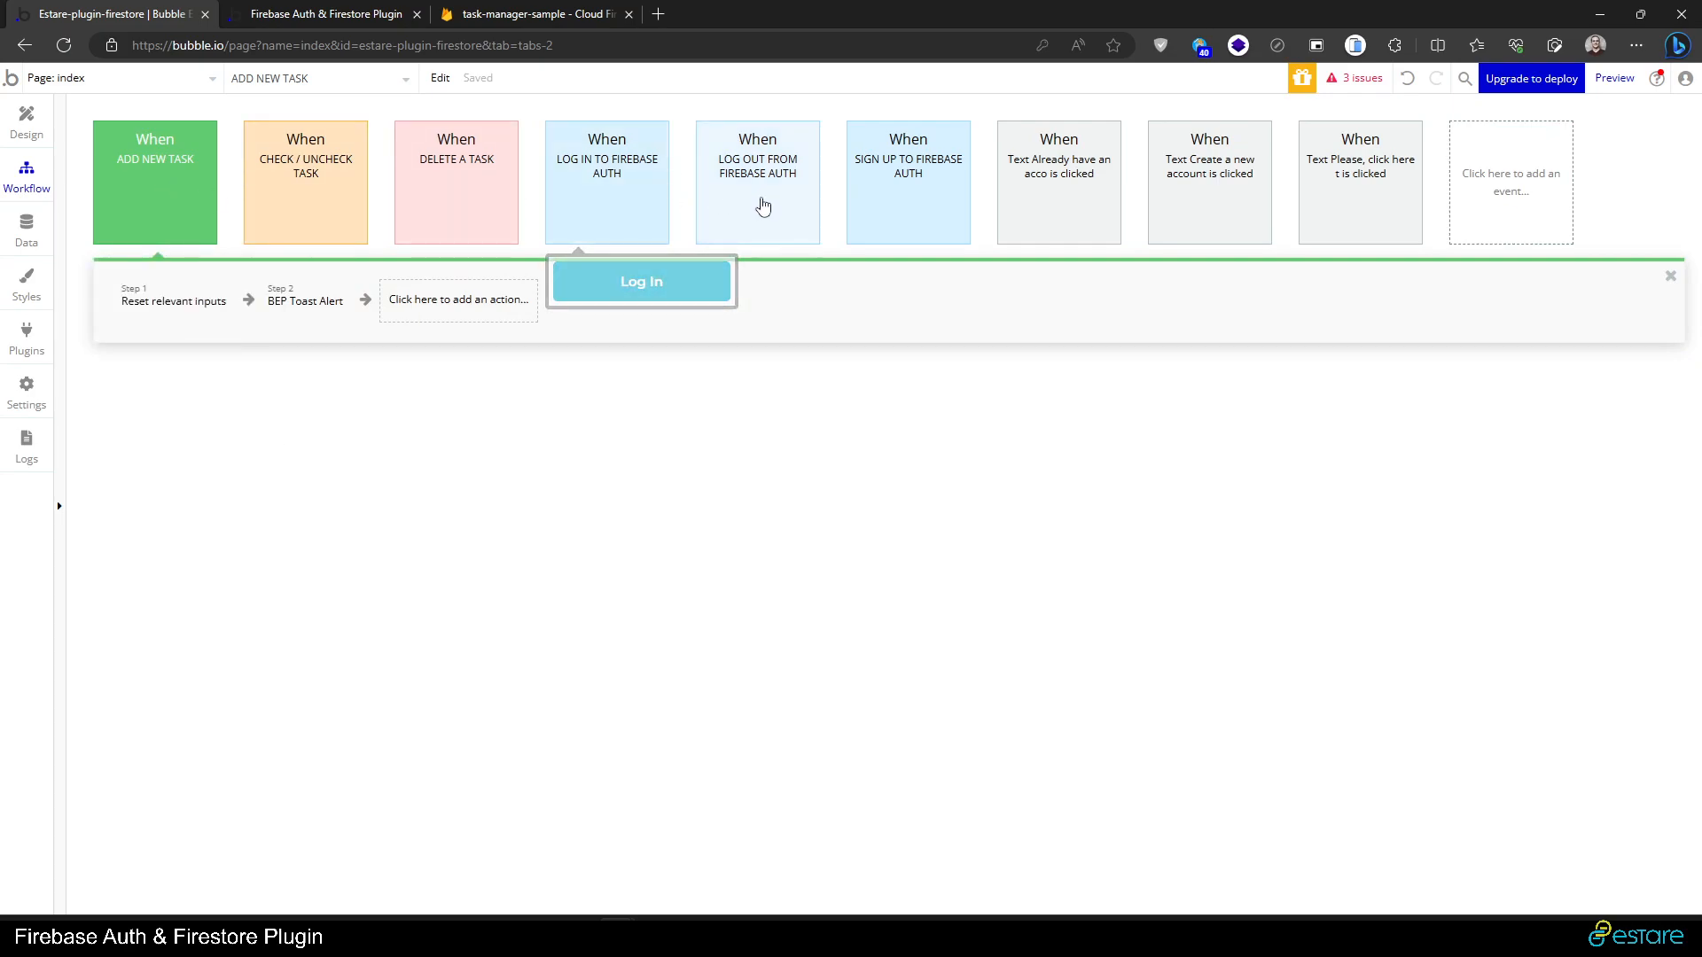
{"action": "left_click", "coordinate": [152, 212]}
{"action": "left_click_drag", "start_coordinate": [333, 202], "coordinate": [392, 443]}
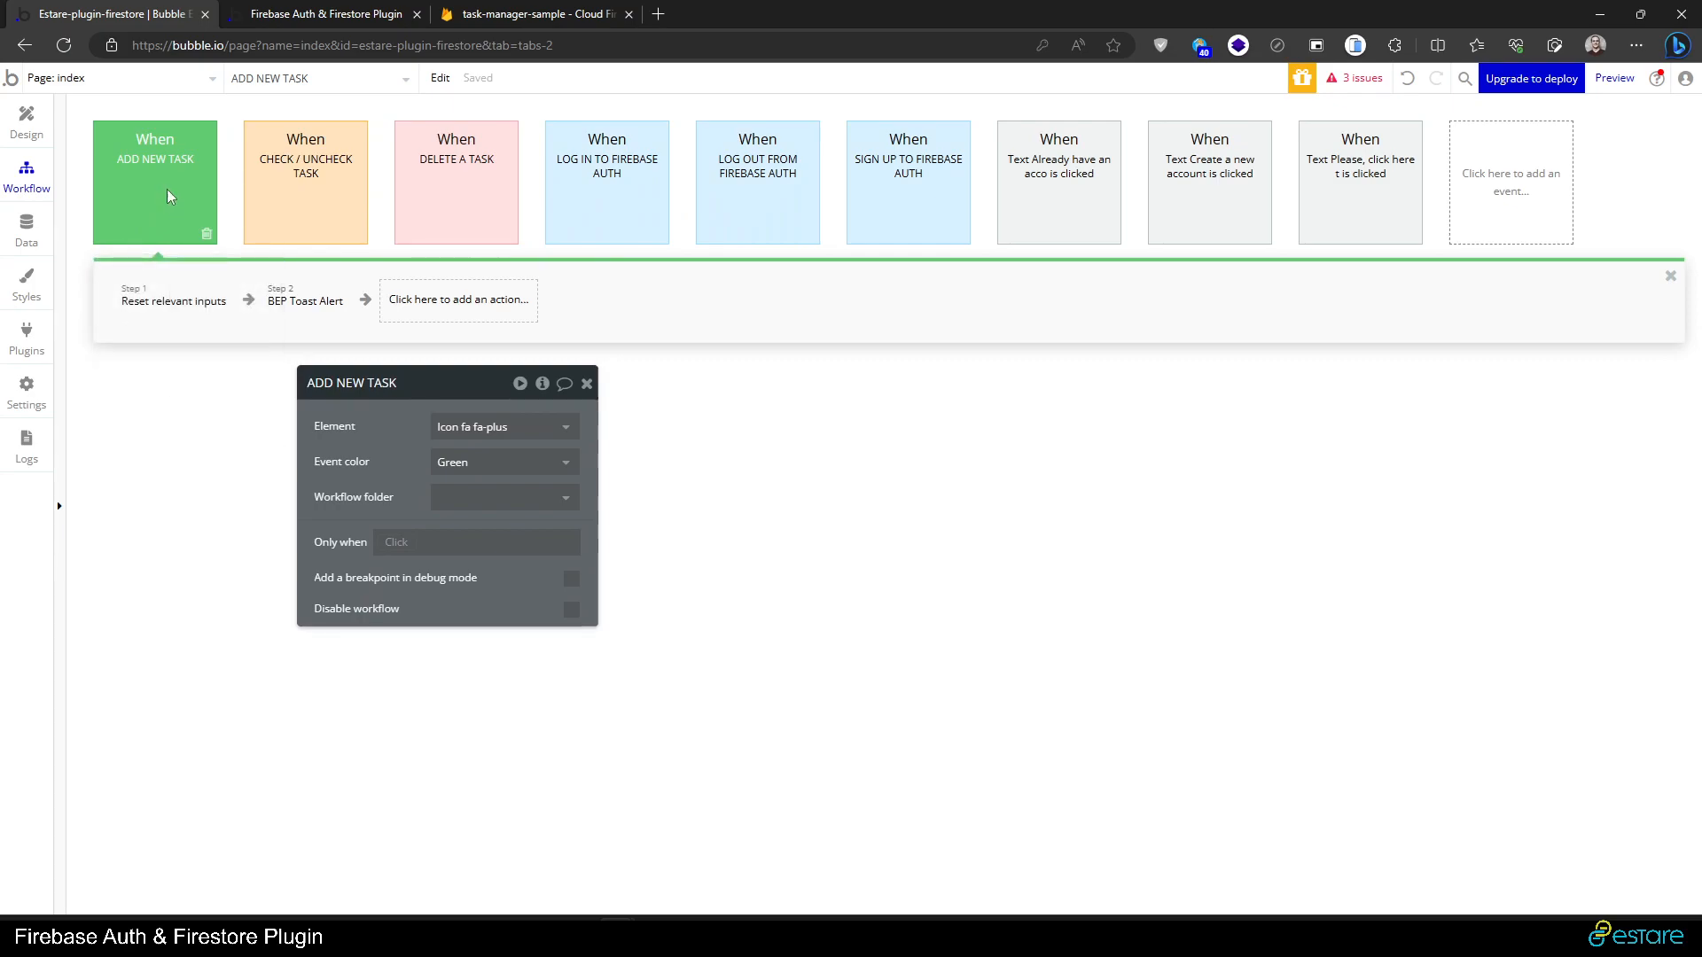
{"action": "mouse_move", "coordinate": [164, 185]}
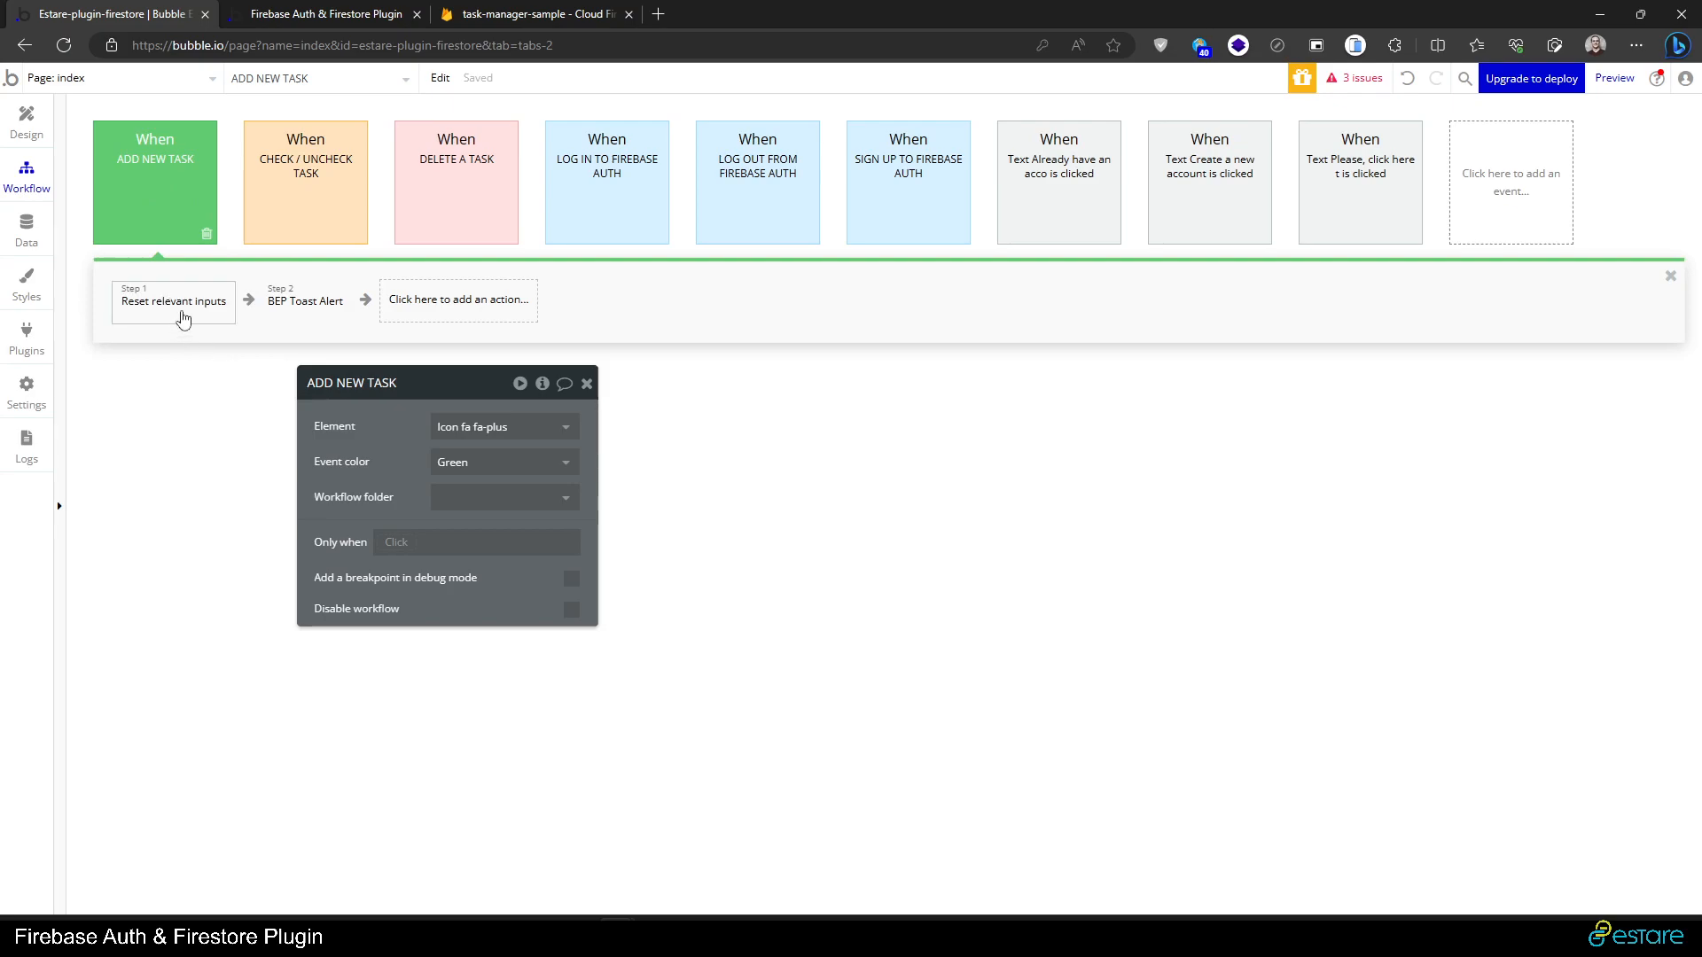
{"action": "left_click_drag", "start_coordinate": [369, 419], "coordinate": [486, 426]}
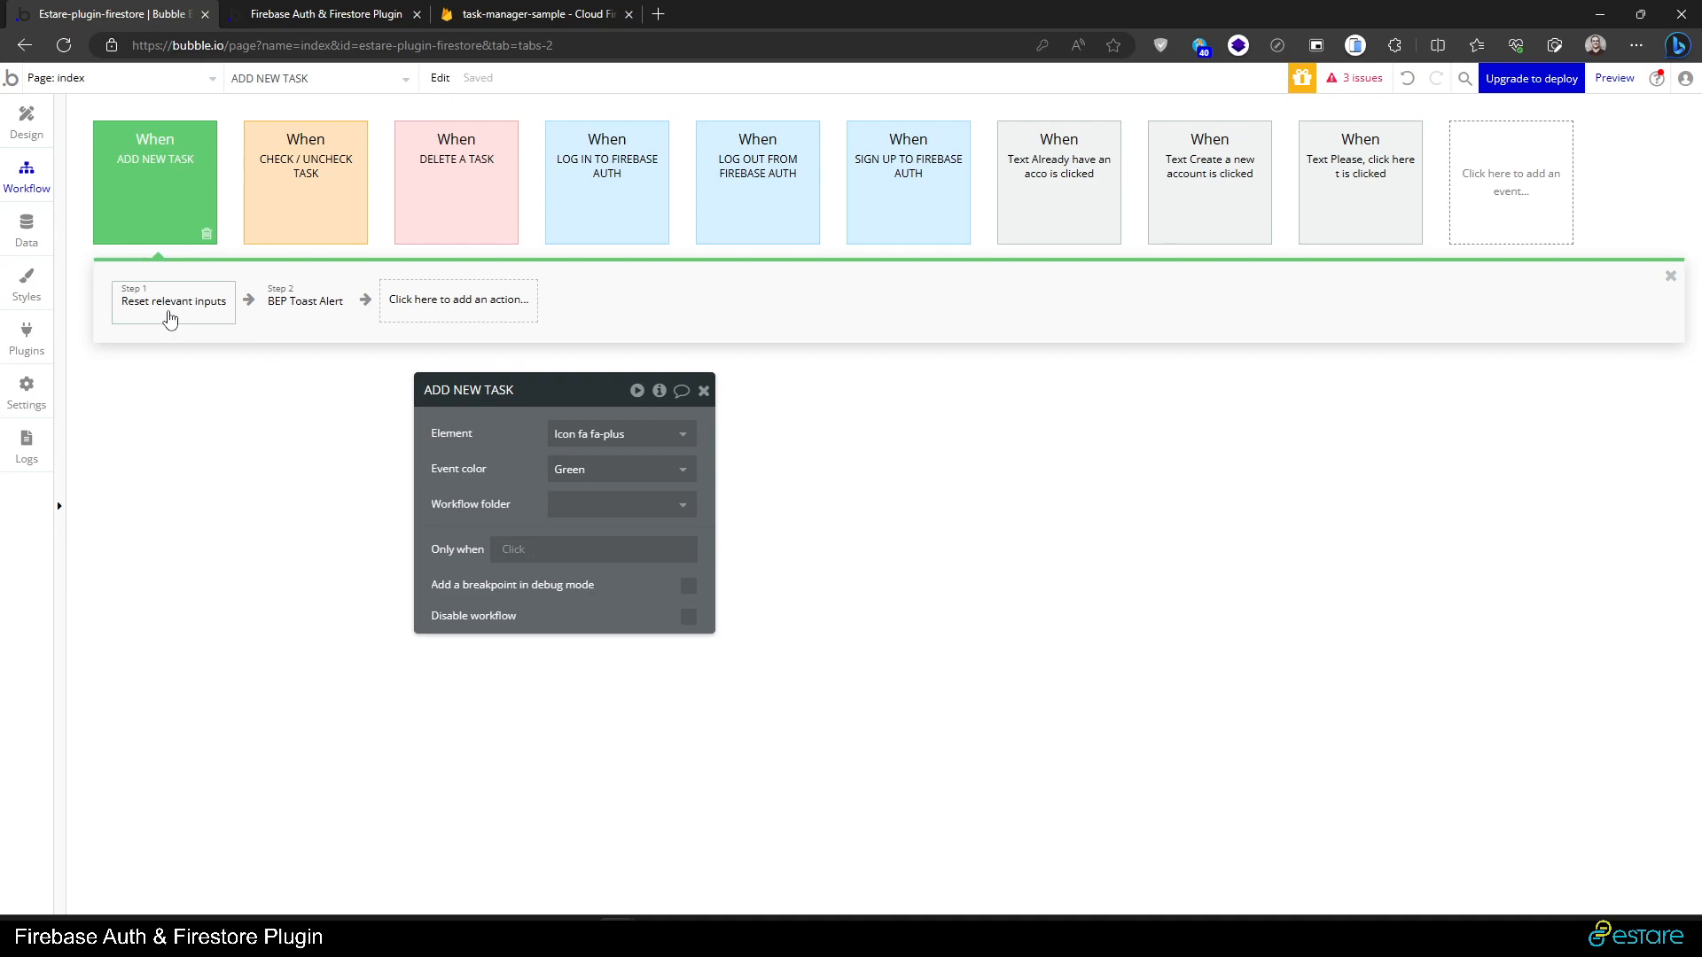
- Examine the Reset relevant inputs and BEP Toast Alert actions of the ADD NEW TASK workflow
{"action": "left_click", "coordinate": [170, 318]}
{"action": "left_click", "coordinate": [319, 308]}
{"action": "left_click_drag", "start_coordinate": [527, 387], "coordinate": [657, 233]}
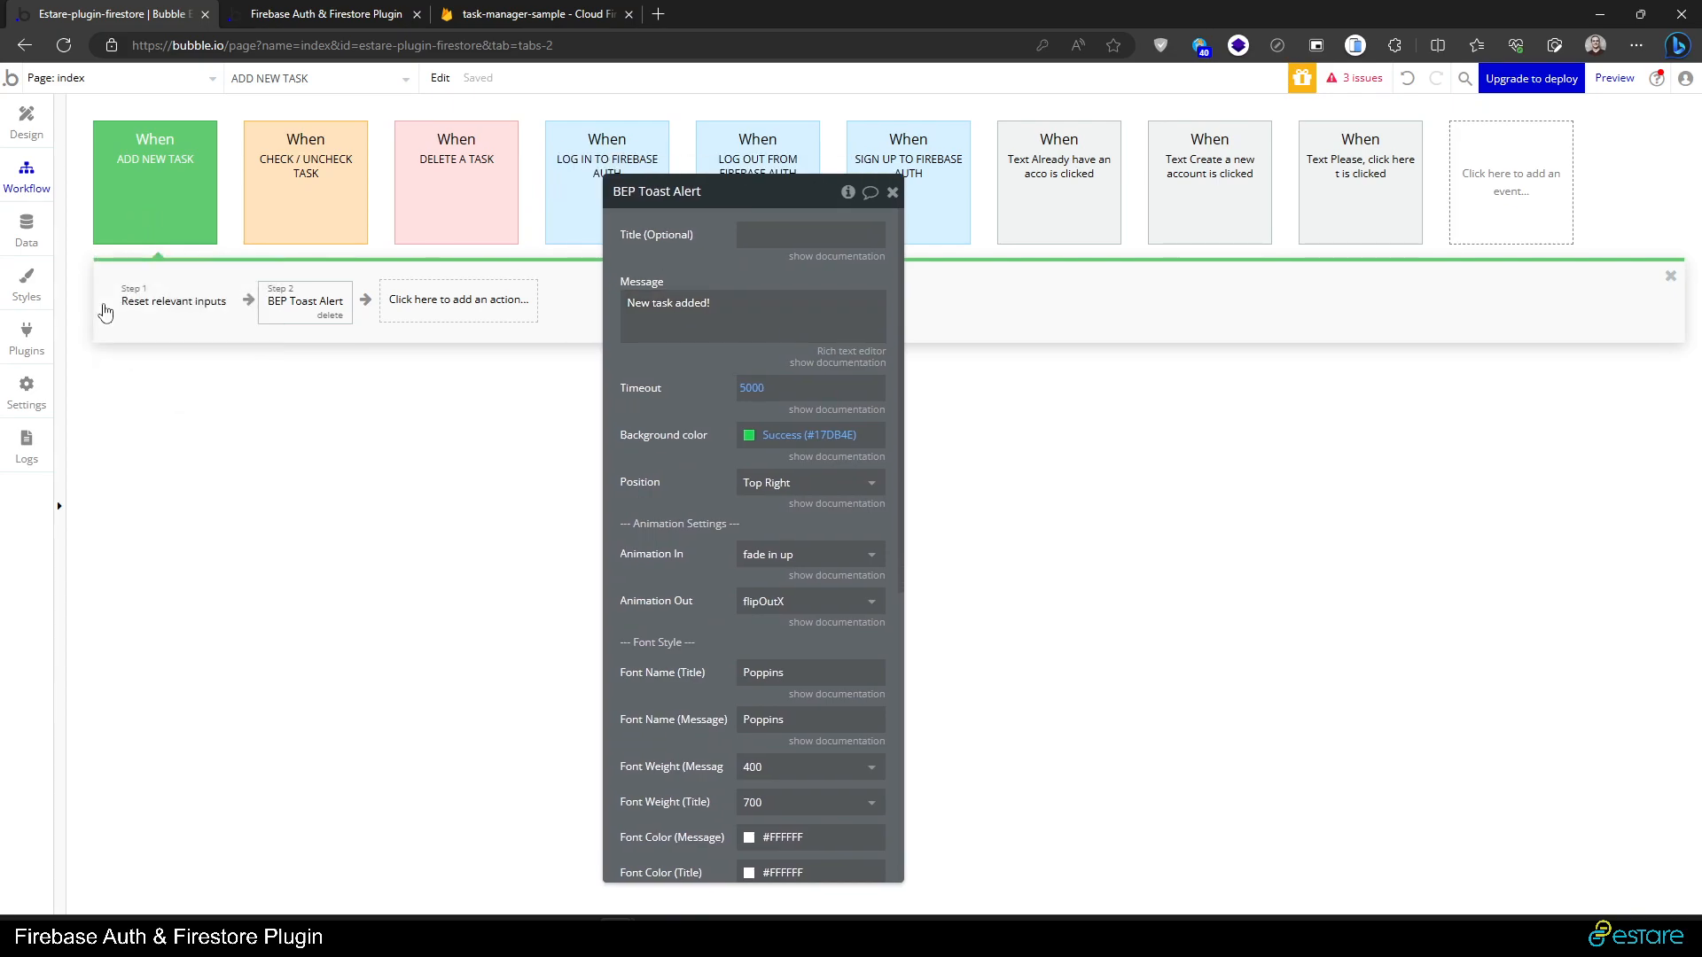
- Browse the actions the plugin offers by searching the workflow actions for "firestore" and "firebase Auth"
{"action": "left_click", "coordinate": [104, 312]}
{"action": "type", "text": "firestore"}
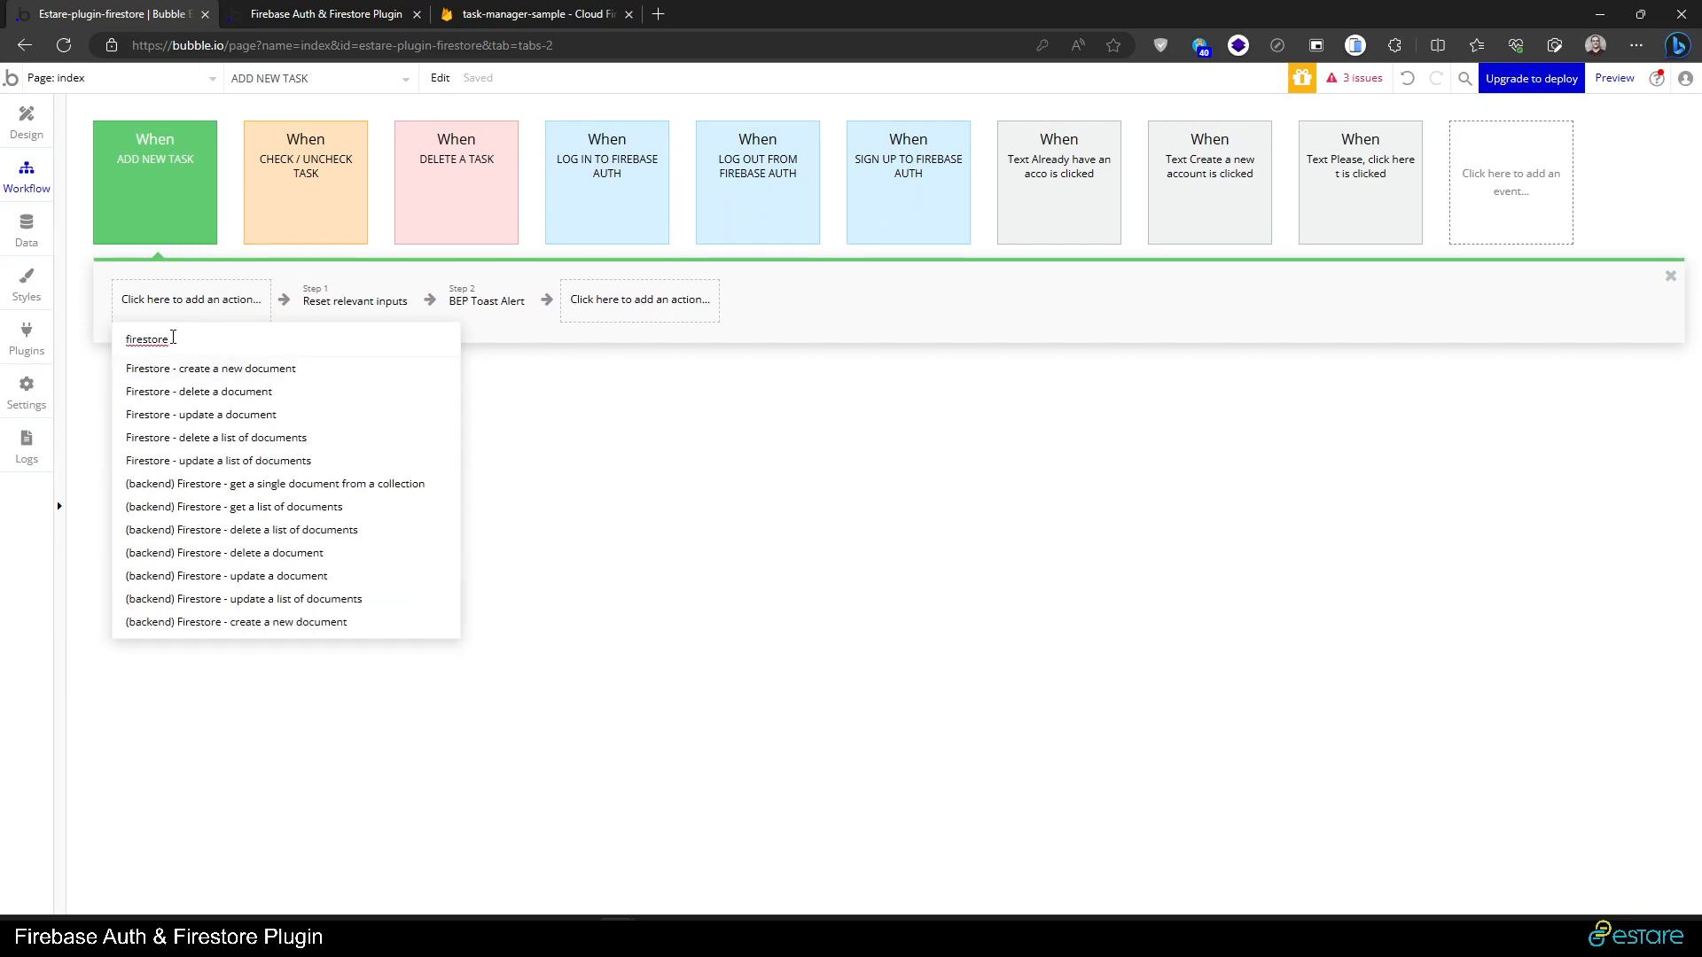
{"action": "double_click", "coordinate": [185, 337]}
{"action": "left_click", "coordinate": [221, 347]}
{"action": "double_click", "coordinate": [166, 344]}
{"action": "type", "text": "firestore"}
{"action": "type", "text": "base Auth"}
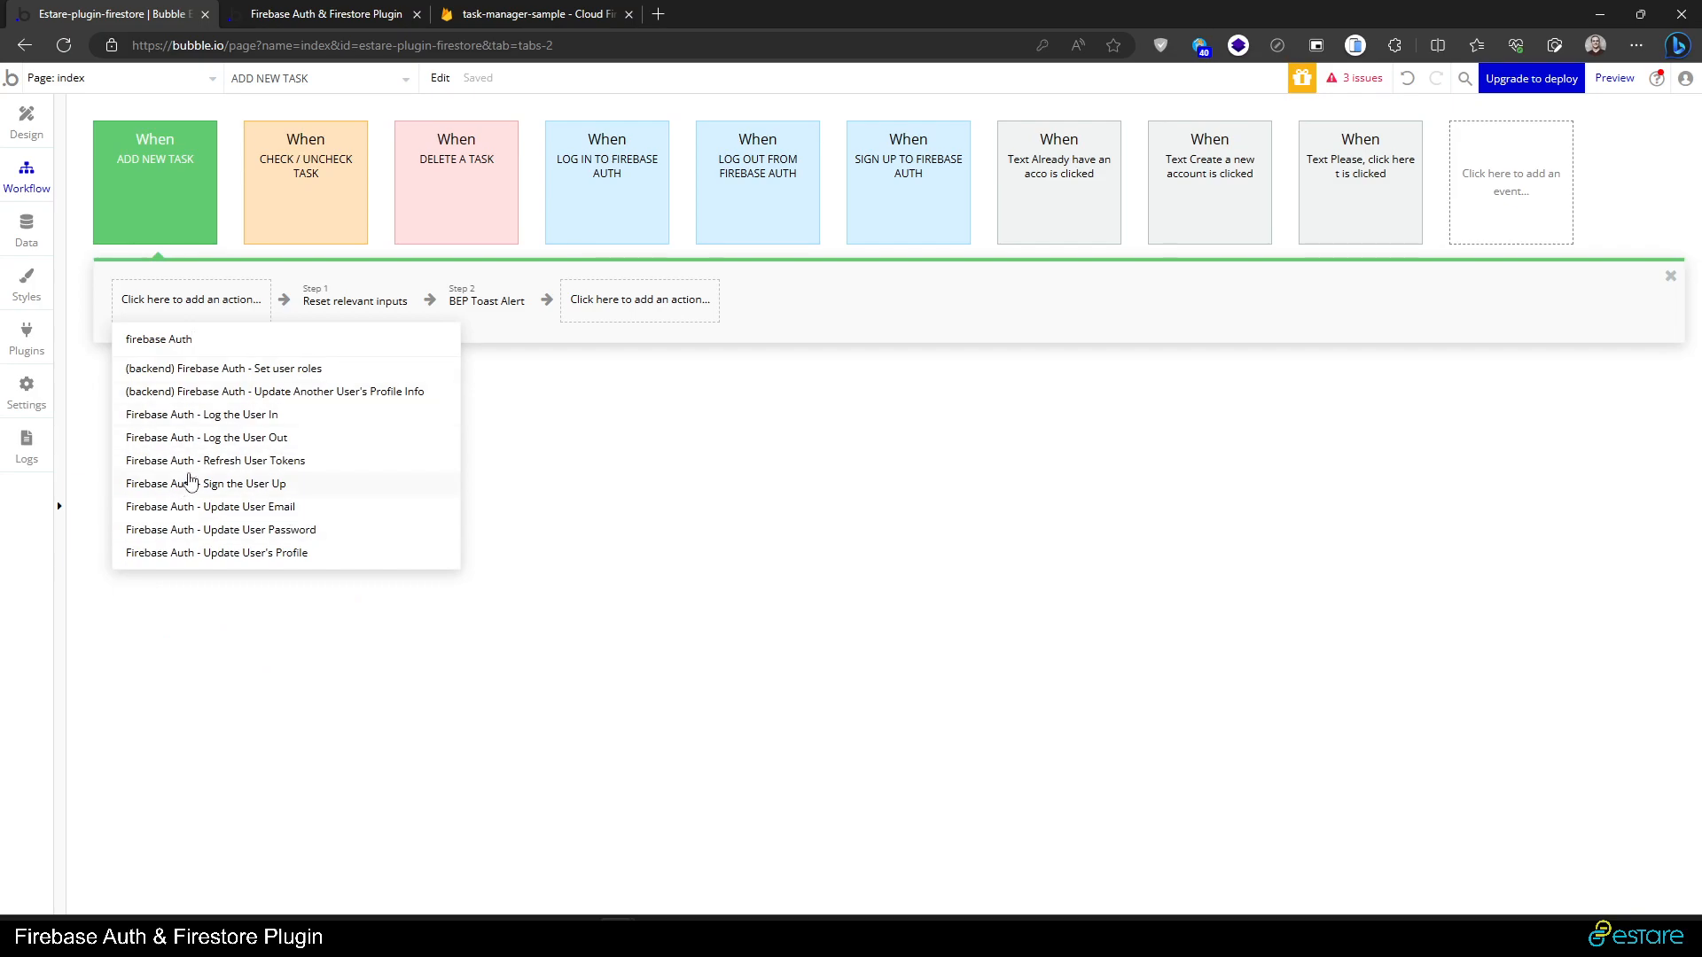
{"action": "left_click", "coordinate": [610, 478]}
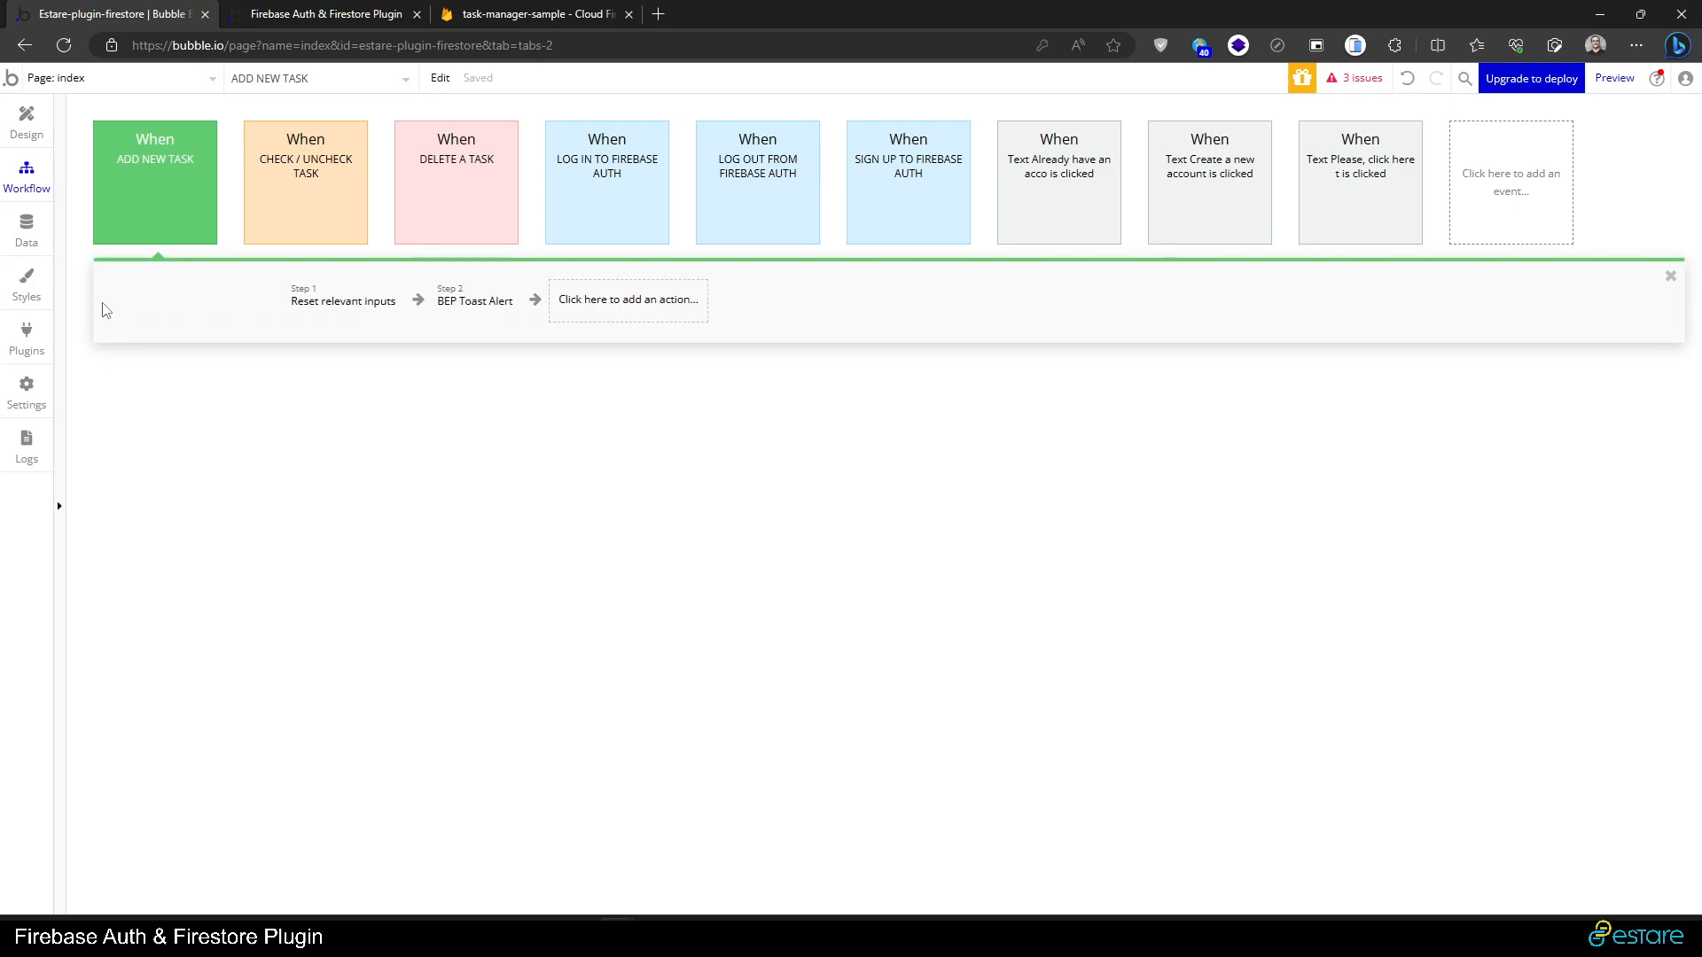
- Insert a "Firestore - create a new document" action as the first step of the ADD NEW TASK workflow
{"action": "left_click", "coordinate": [210, 307]}
{"action": "type", "text": "firebase"}
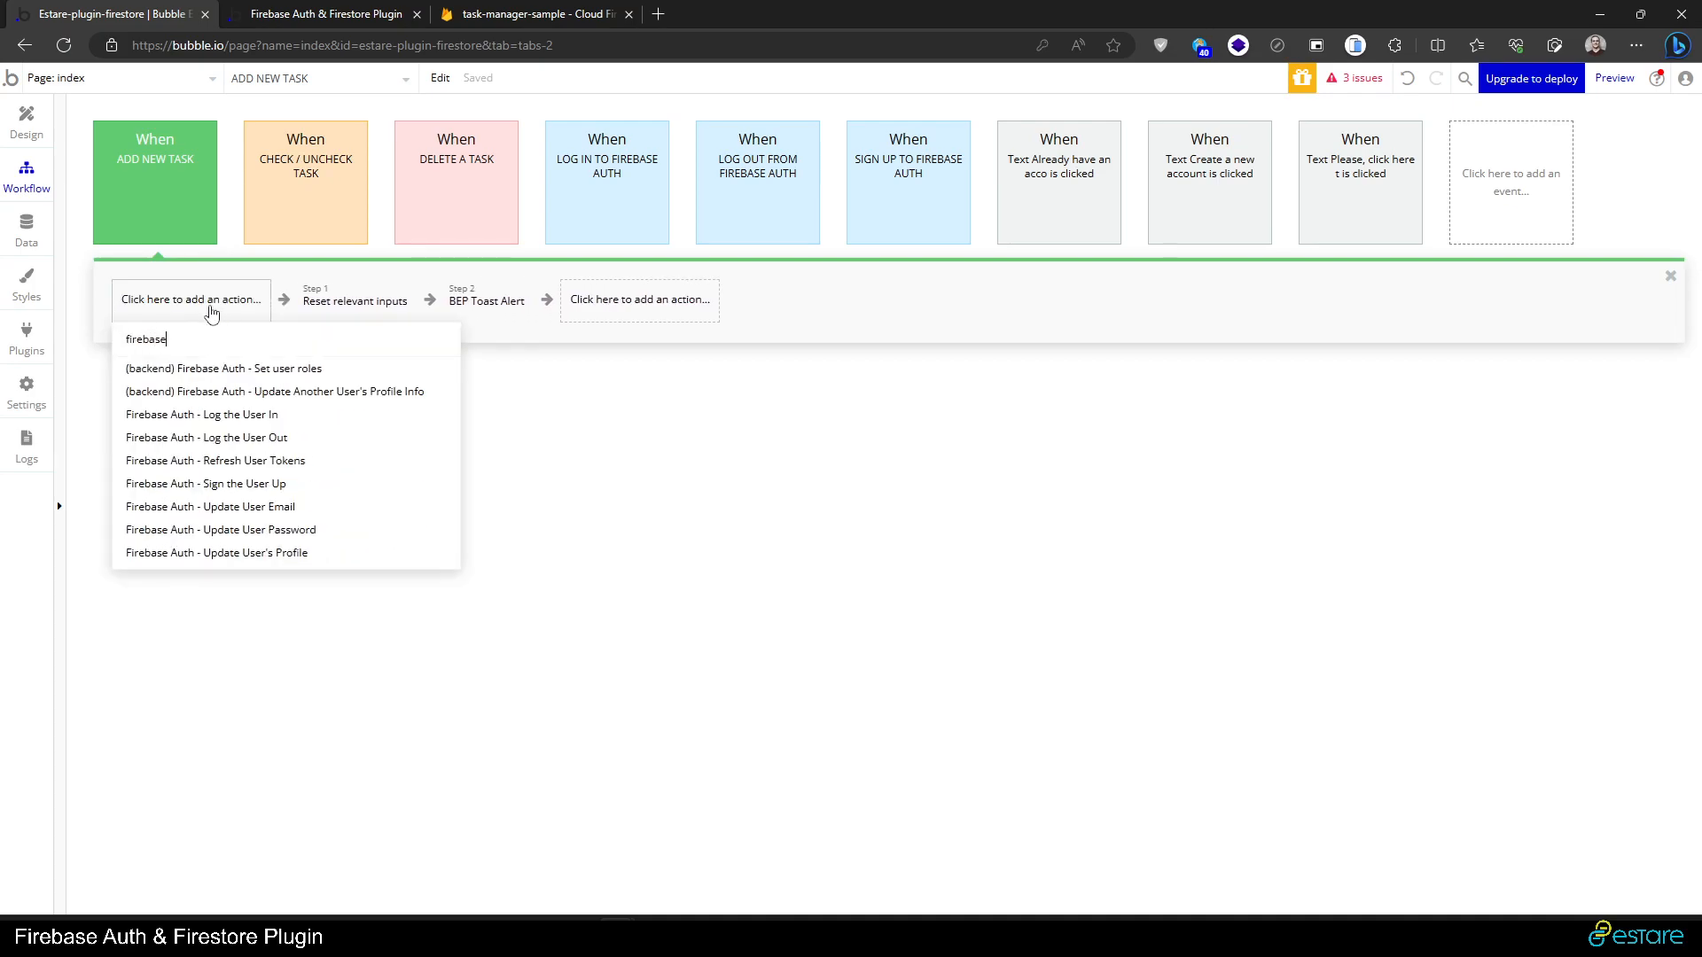
{"action": "key", "text": "BackSpace"}
{"action": "key", "text": "BackSpace"}
{"action": "key", "text": "BackSpace"}
{"action": "key", "text": "BackSpace"}
{"action": "type", "text": "st"}
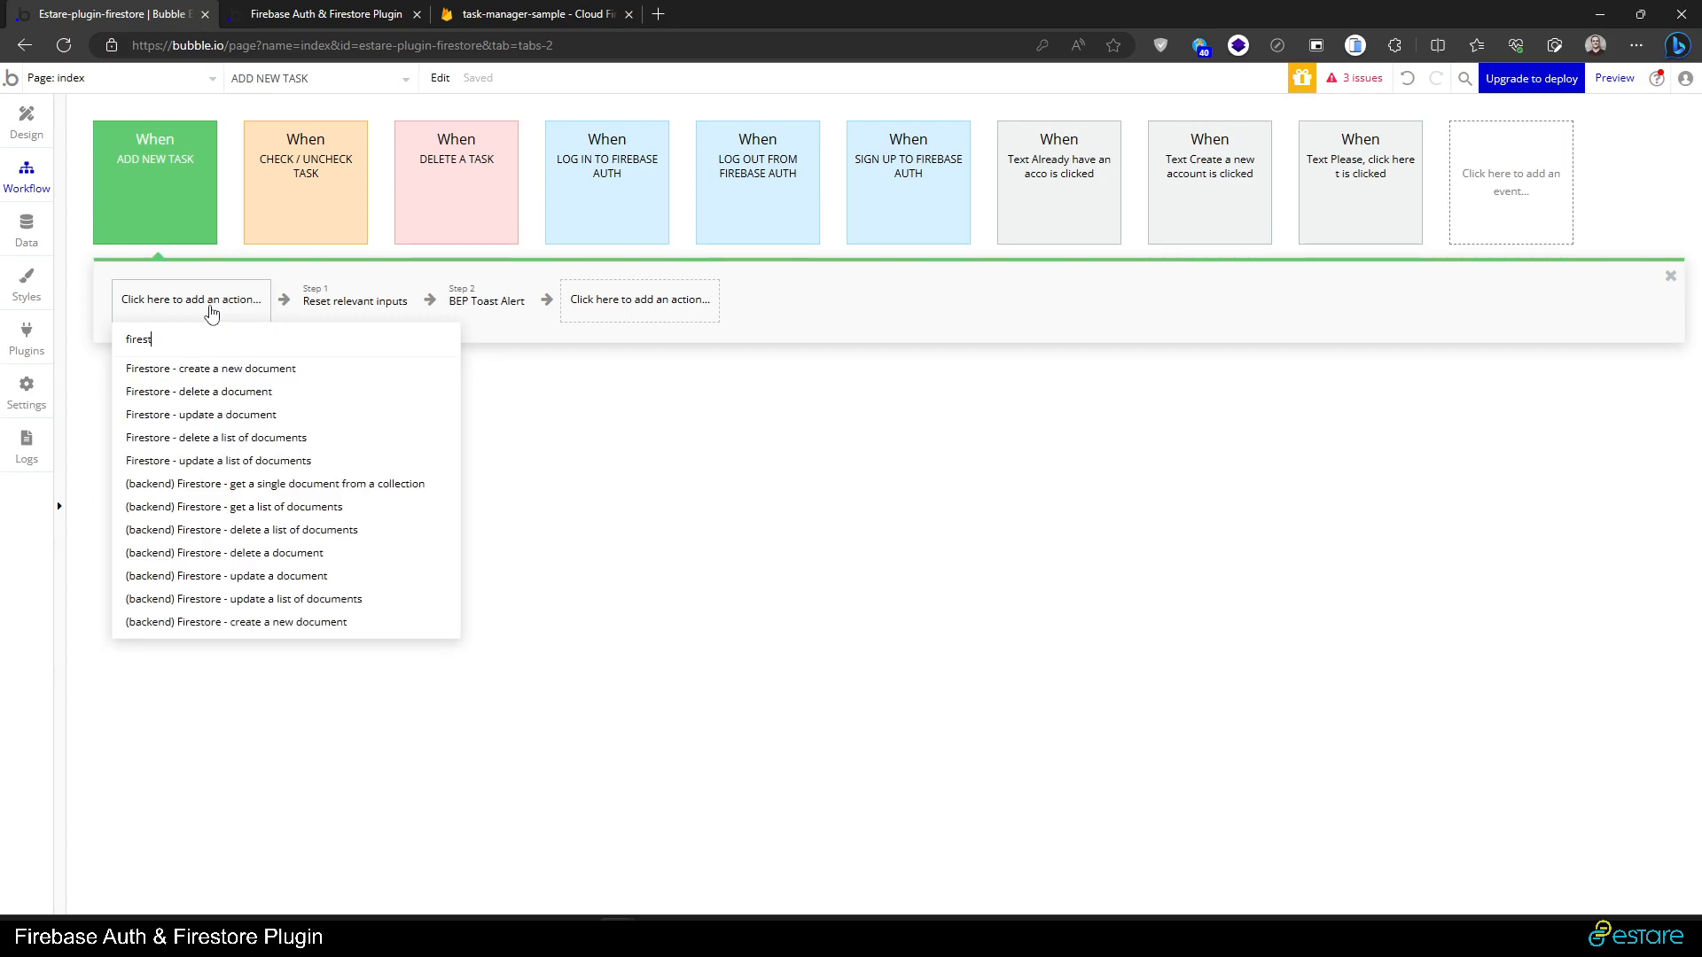
{"action": "left_click", "coordinate": [241, 374]}
{"action": "left_click_drag", "start_coordinate": [677, 355], "coordinate": [556, 330]}
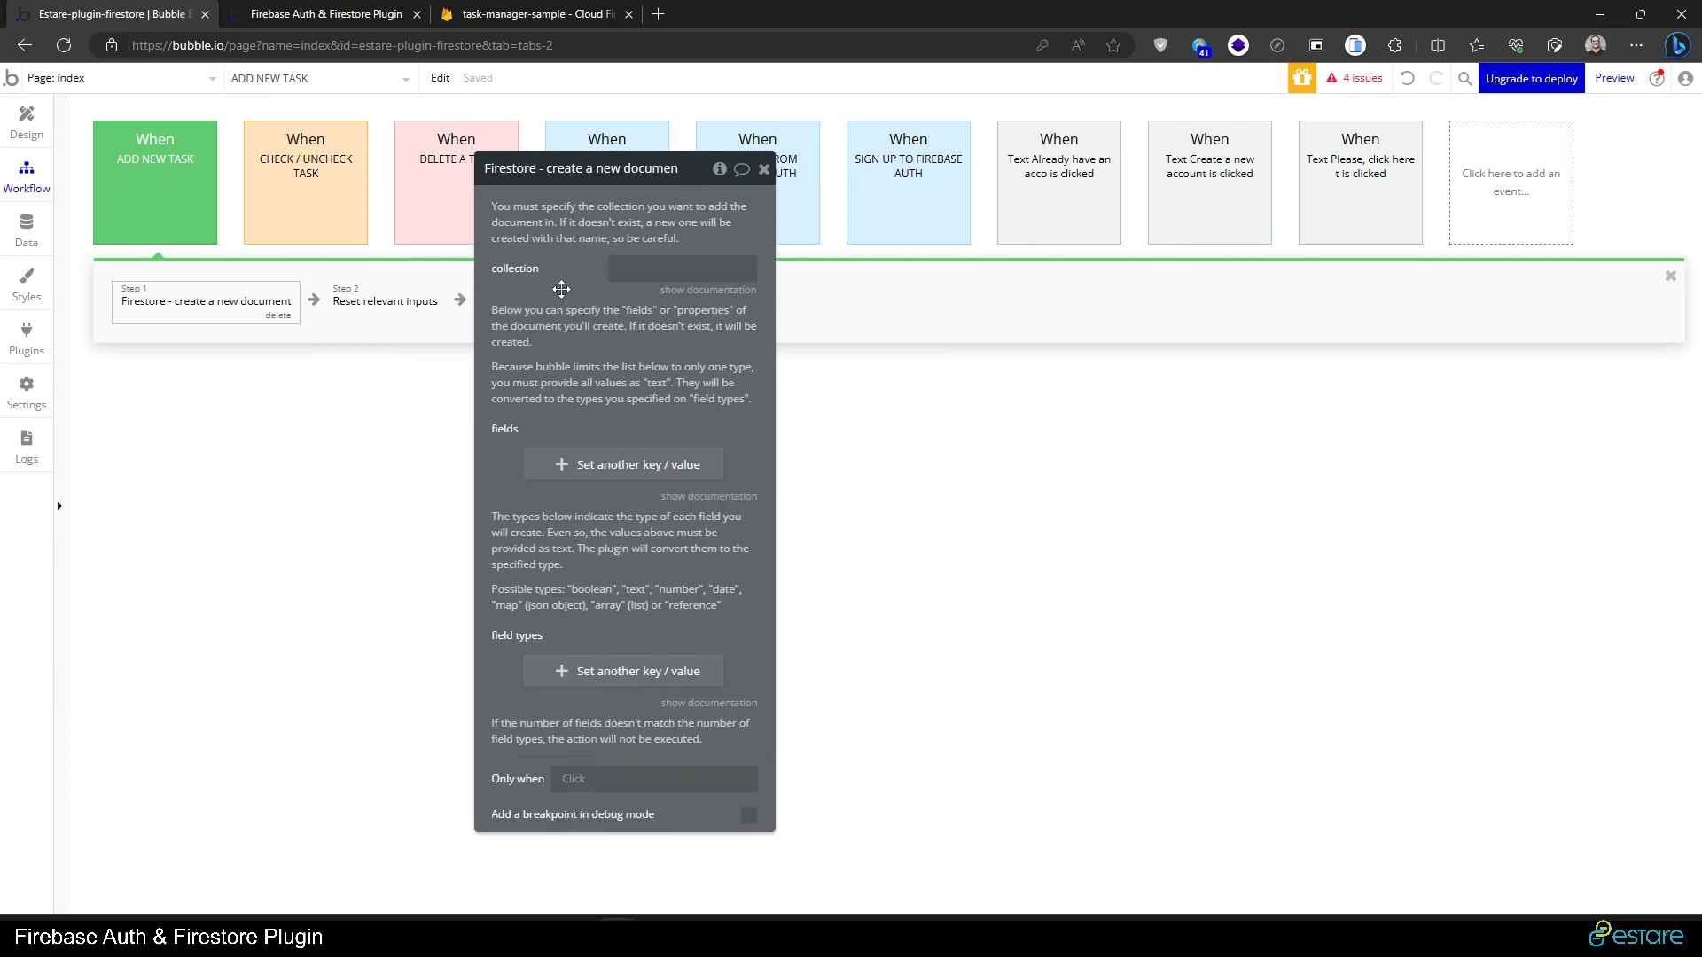
- Set the new document's collection to tasks and check the Cloud Firestore console for existing collections
{"action": "left_click", "coordinate": [665, 268]}
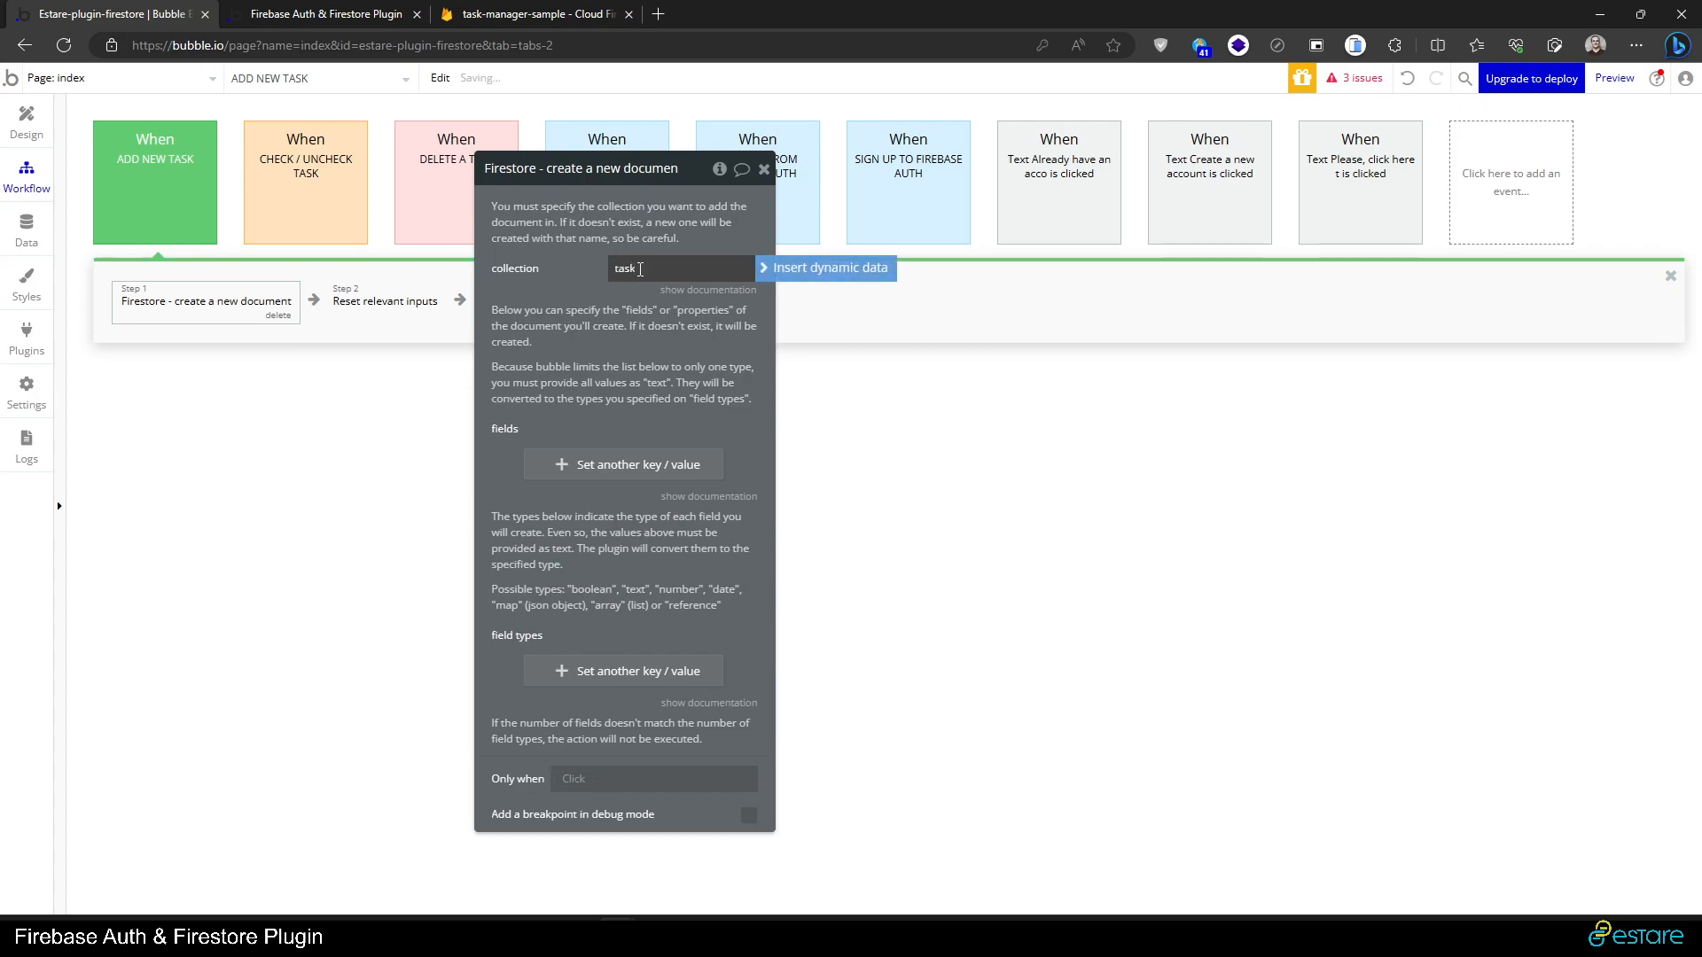
{"action": "type", "text": "s"}
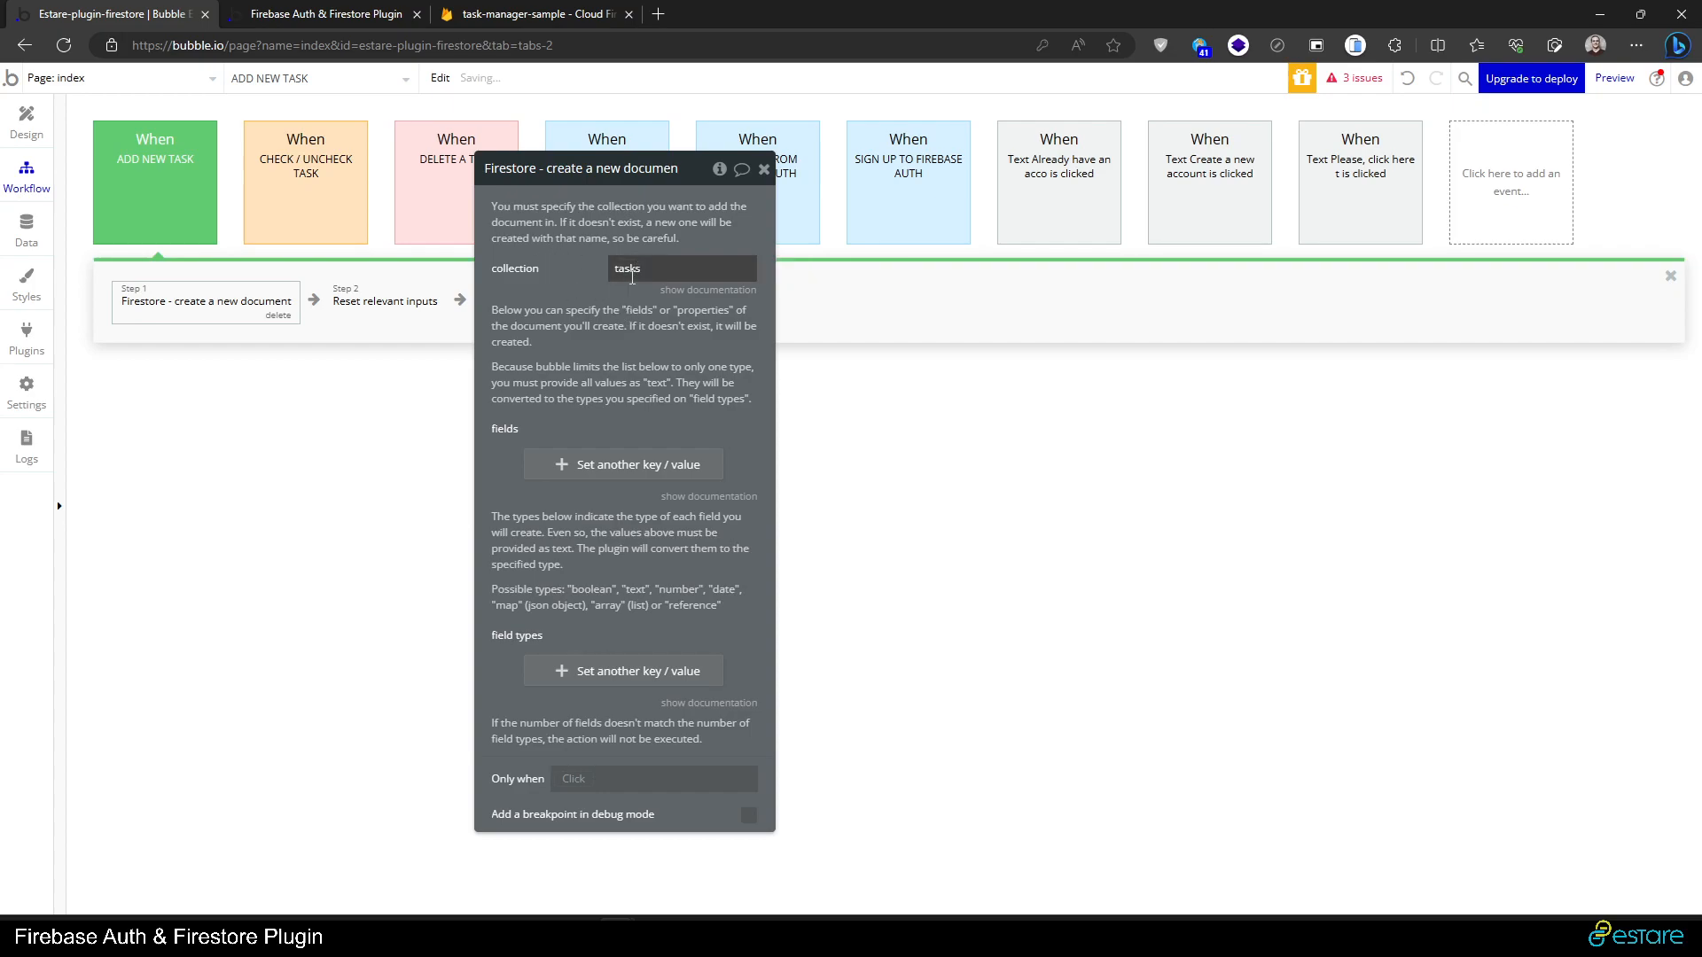
{"action": "left_click", "coordinate": [556, 12]}
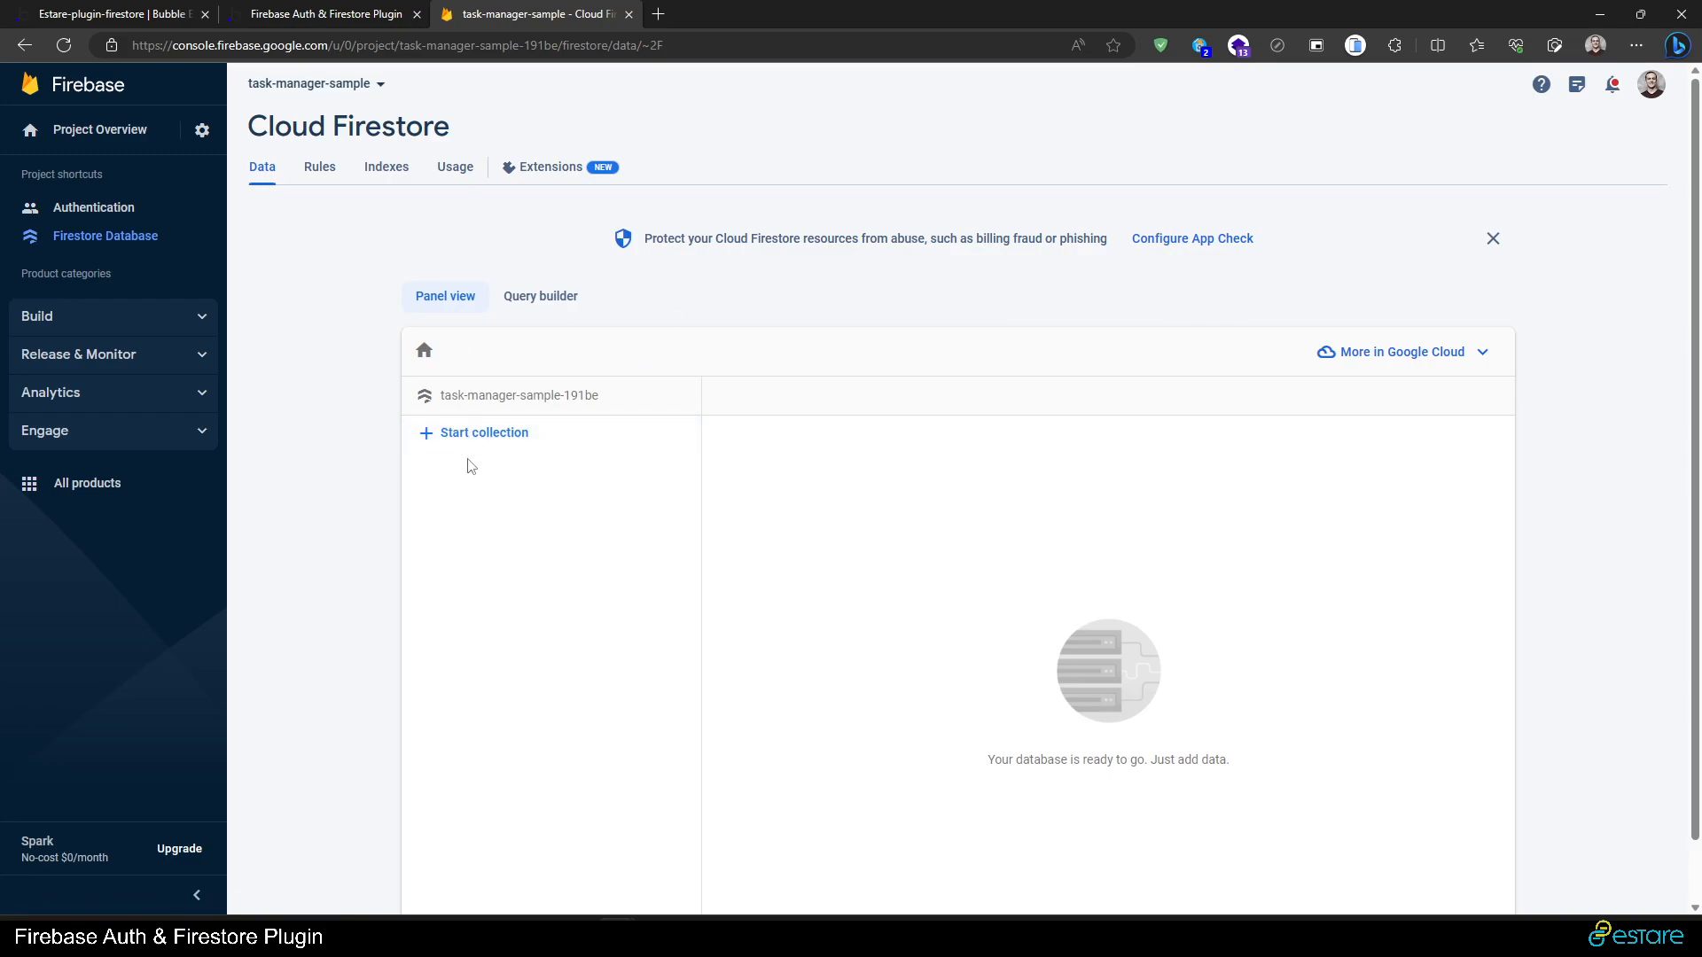
{"action": "left_click", "coordinate": [176, 10]}
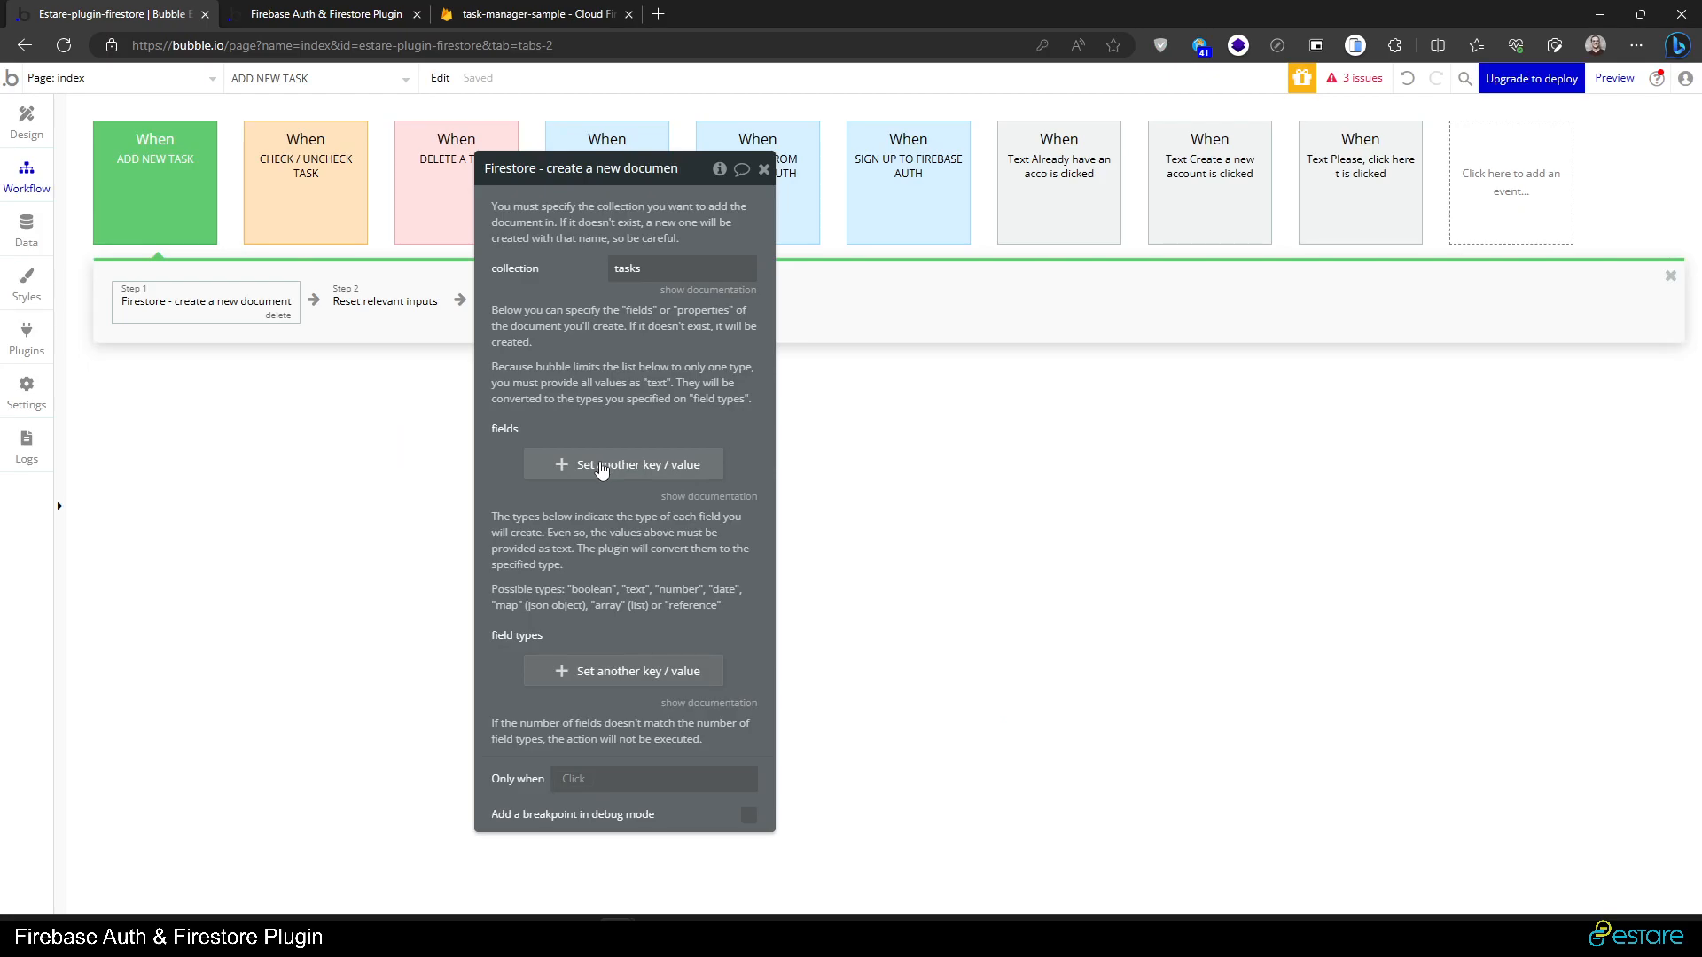
- Add two key/value entries to the document's fields and name them description and due date
{"action": "left_click", "coordinate": [601, 468]}
{"action": "left_click", "coordinate": [612, 509]}
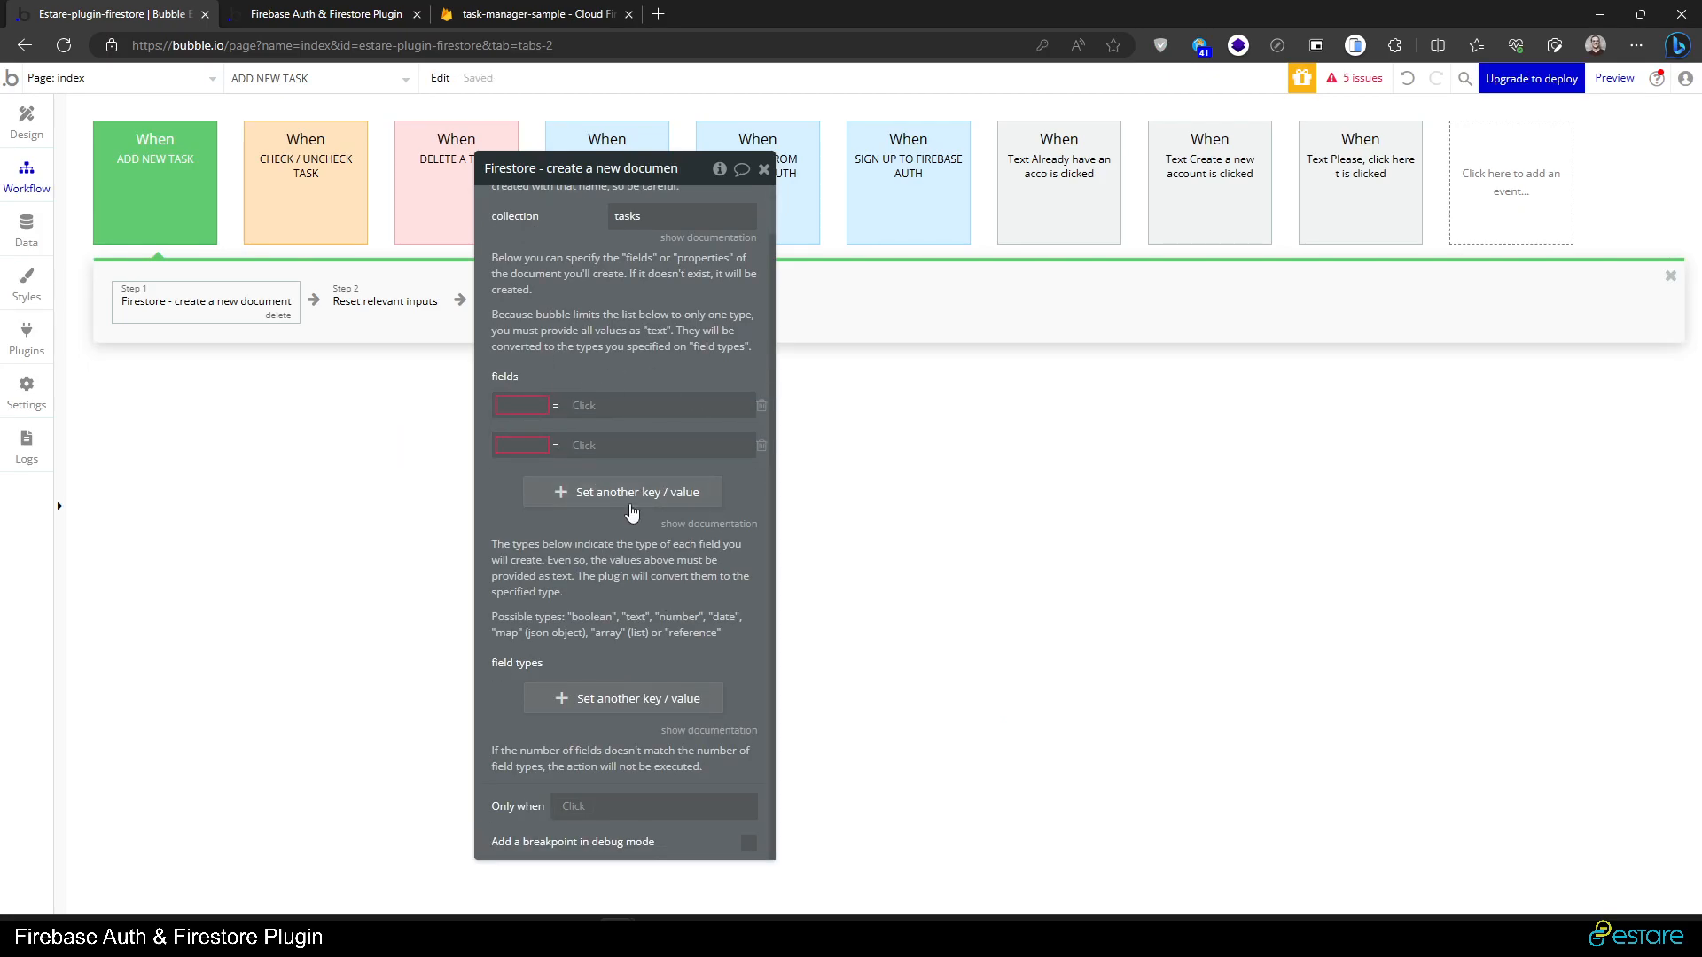
{"action": "scroll", "coordinate": [626, 509], "scroll_direction": "up", "scroll_amount": 1}
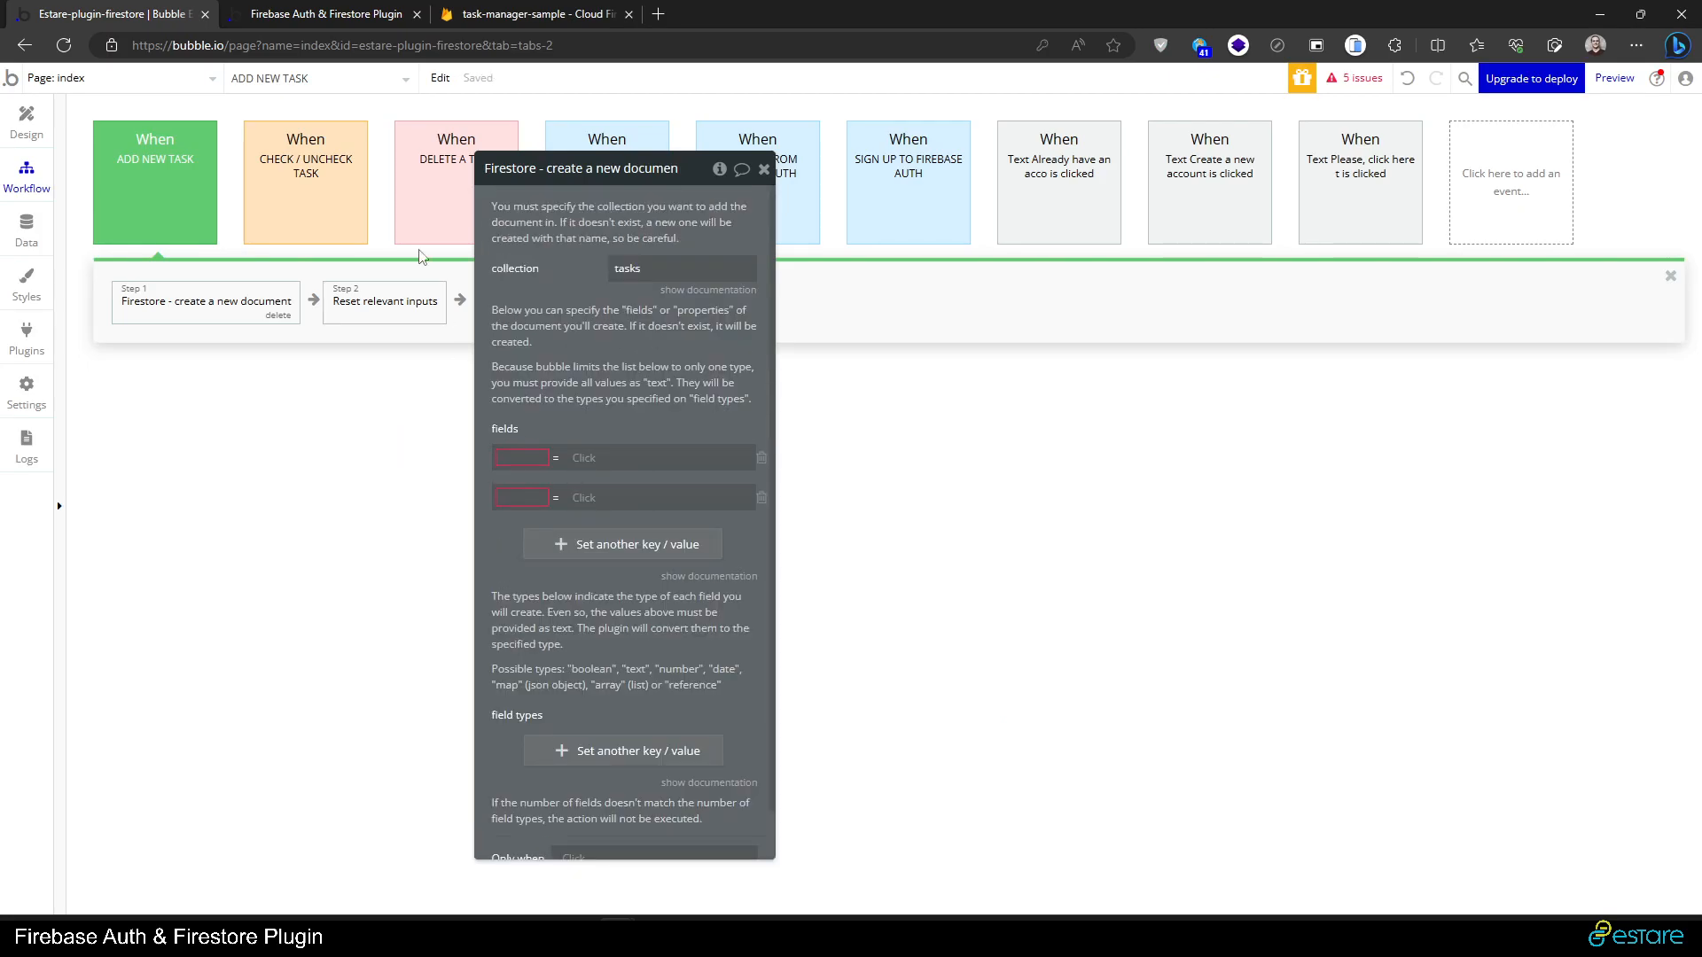
{"action": "left_click", "coordinate": [341, 8]}
{"action": "left_click_drag", "start_coordinate": [686, 411], "coordinate": [545, 412]}
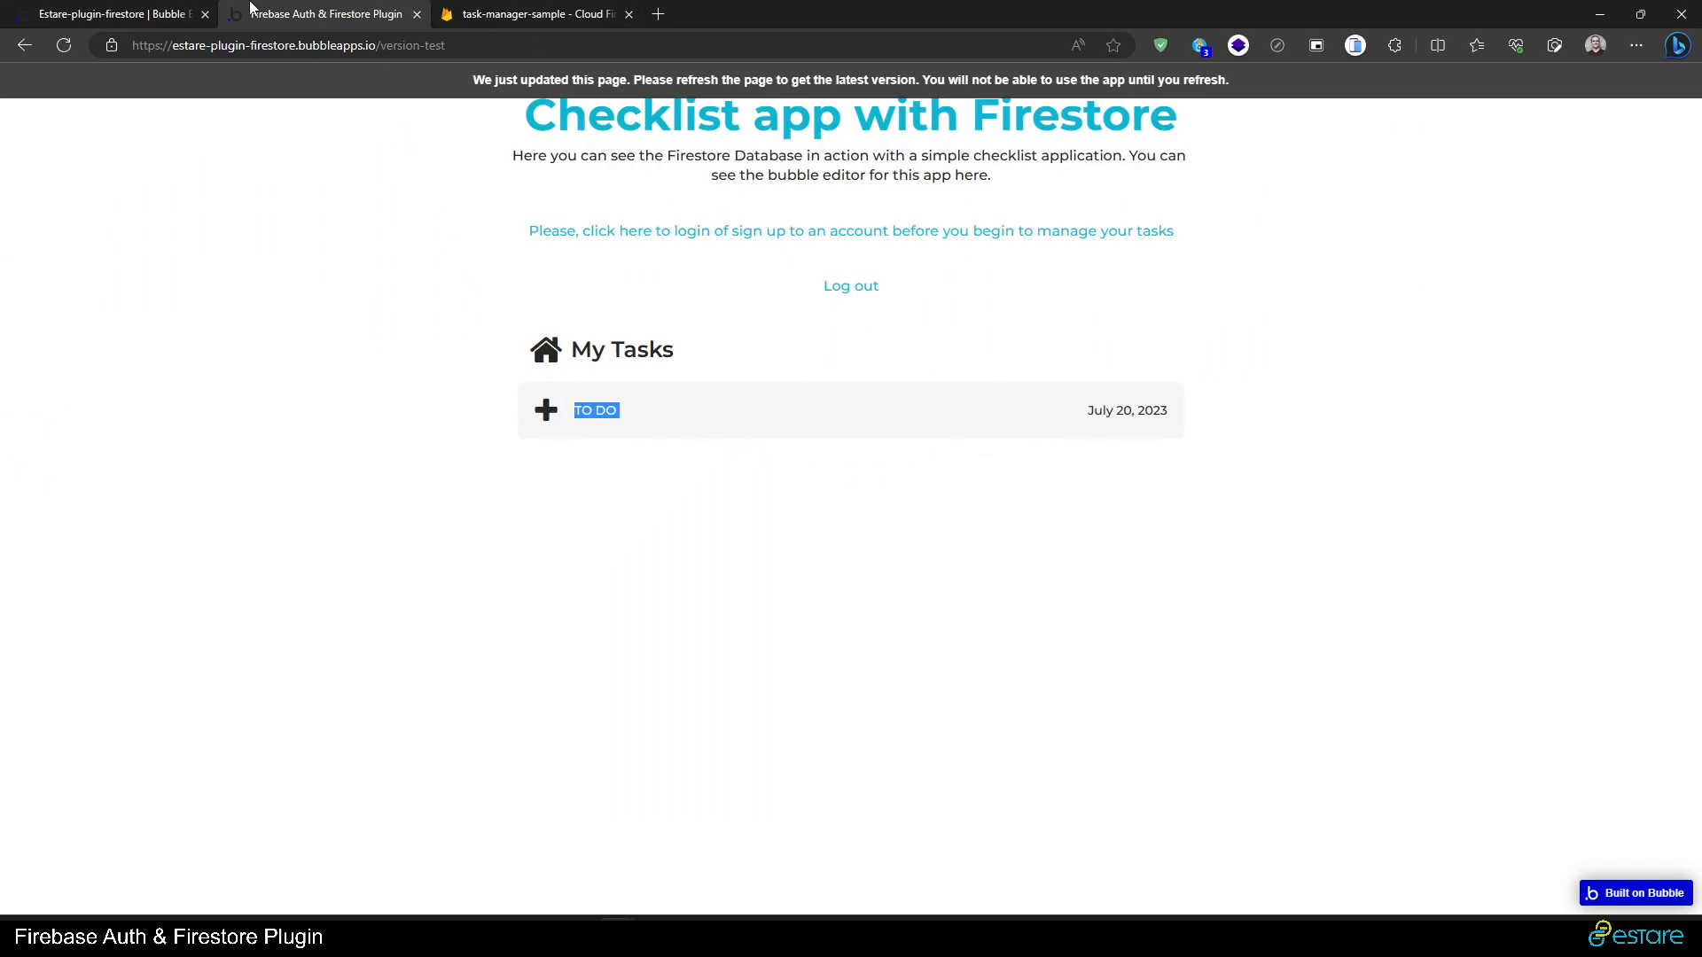
{"action": "left_click", "coordinate": [148, 11]}
{"action": "left_click", "coordinate": [521, 460]}
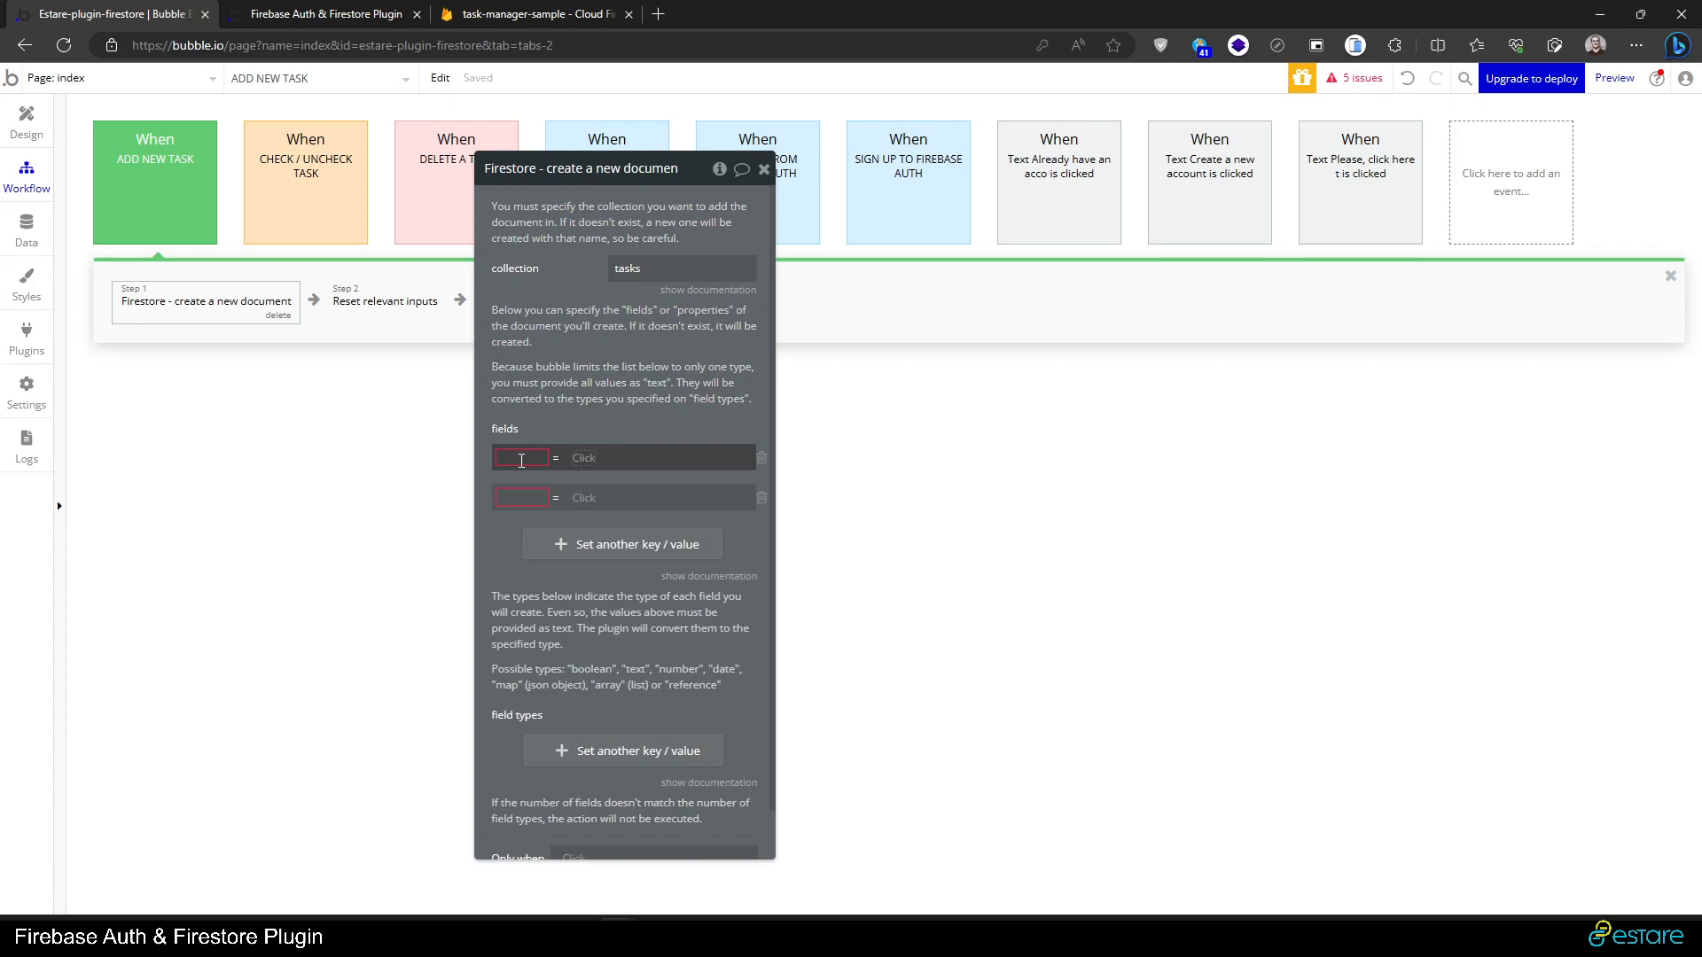
{"action": "type", "text": "description"}
{"action": "left_click", "coordinate": [530, 497]}
{"action": "type", "text": "due date"}
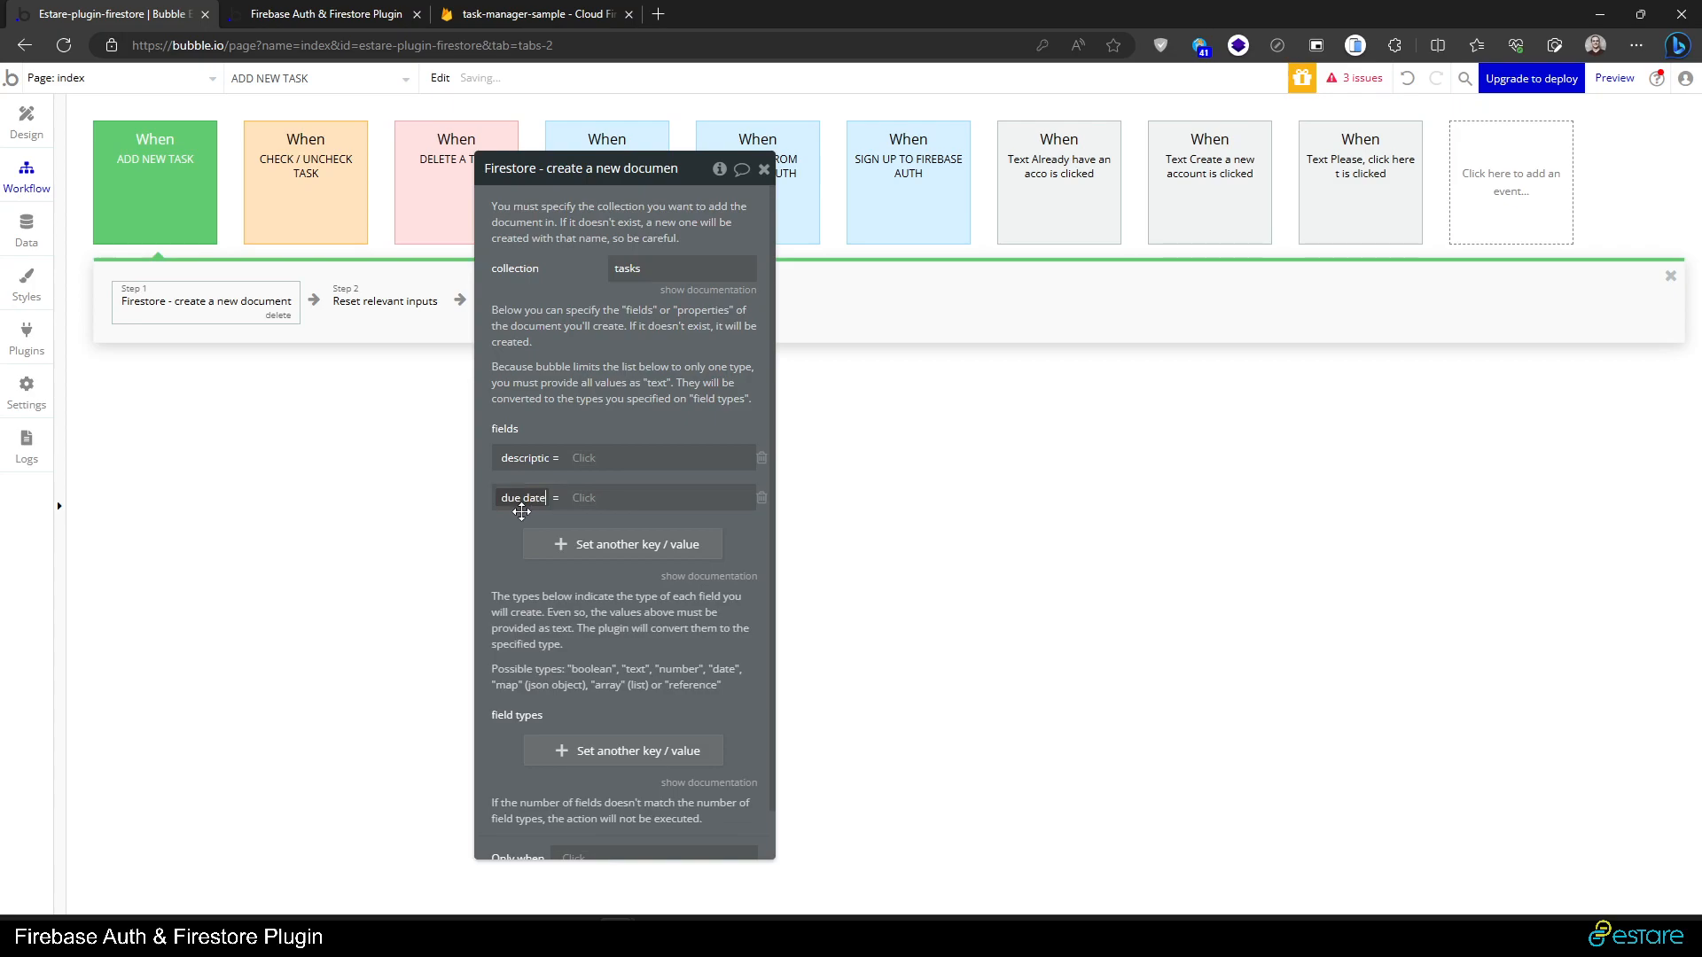
- Set the description field to Input Add task's value and the due date field to Date/TimePicker Due Date's value
{"action": "left_click", "coordinate": [586, 459]}
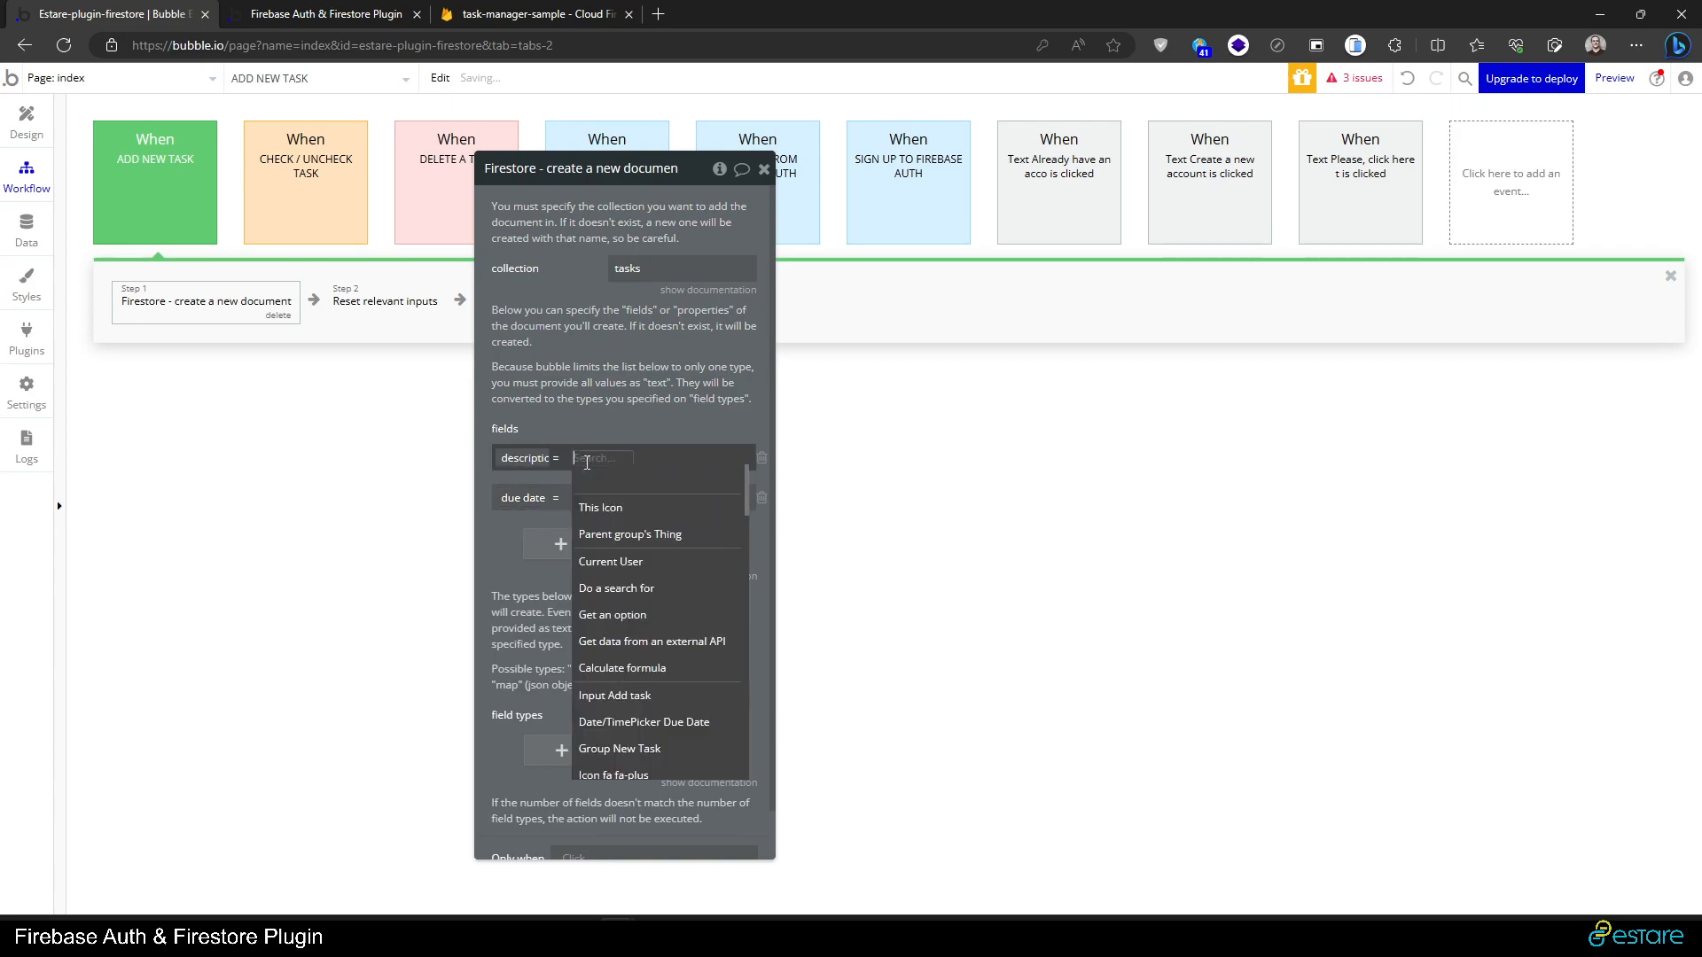
{"action": "type", "text": "input"}
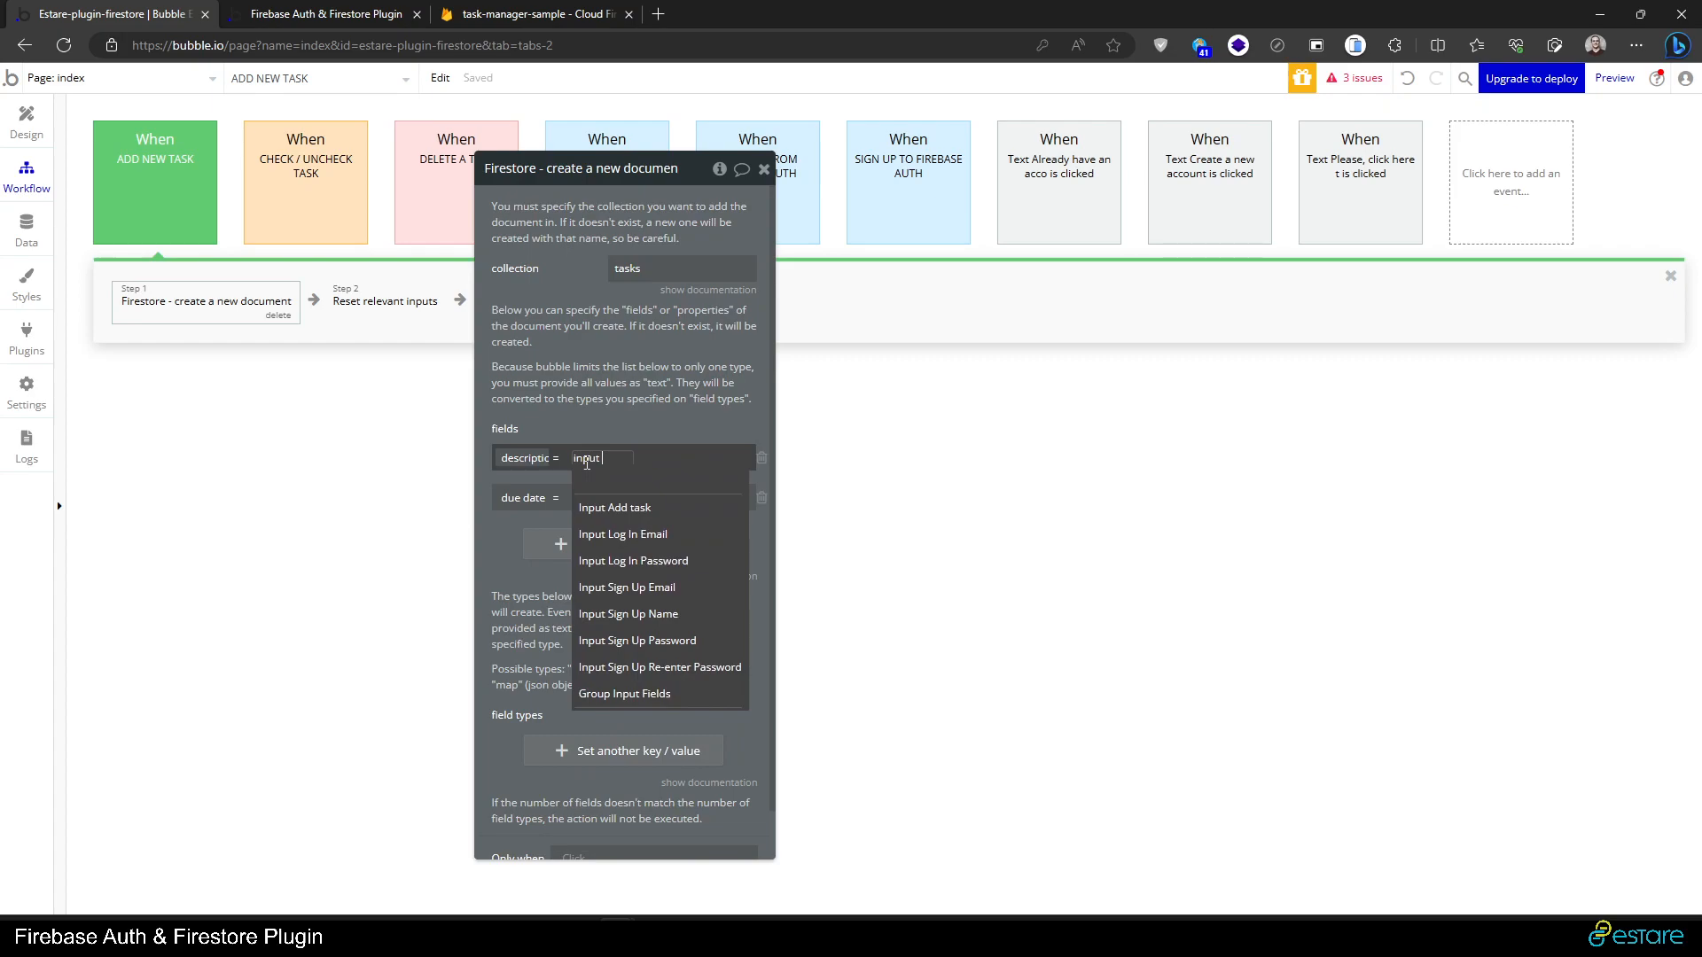
{"action": "left_click", "coordinate": [610, 499]}
{"action": "left_click", "coordinate": [696, 481]}
{"action": "left_click", "coordinate": [584, 499]}
{"action": "type", "text": "date"}
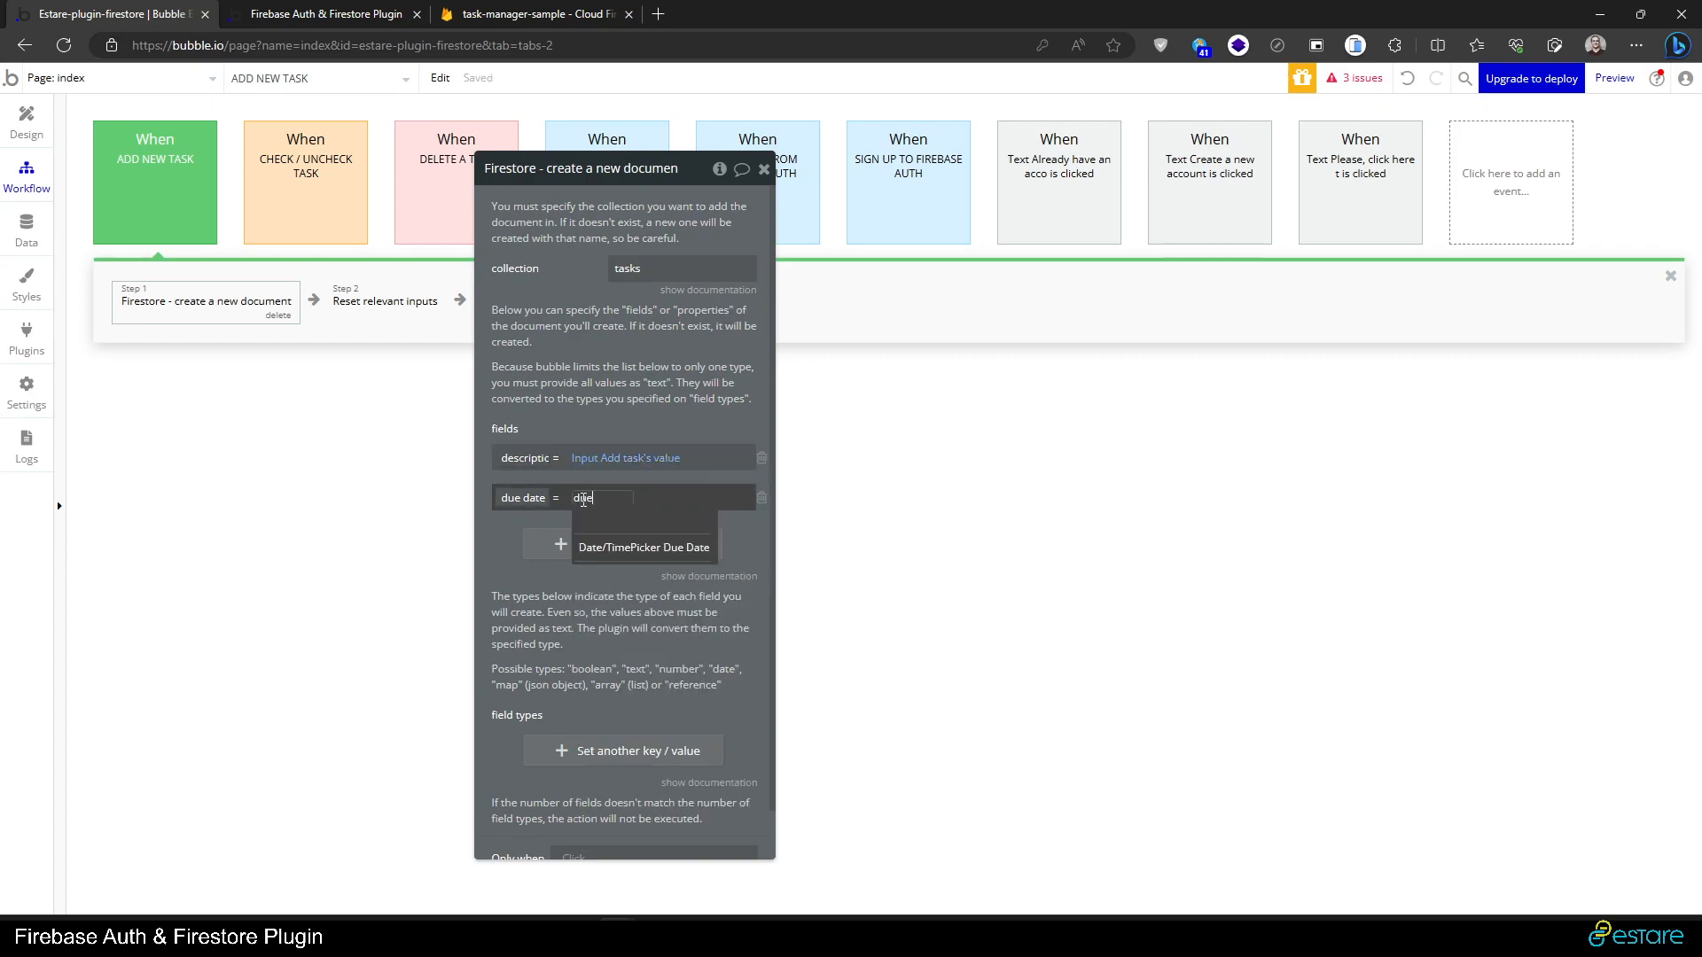
{"action": "left_click", "coordinate": [672, 548]}
{"action": "left_click", "coordinate": [521, 537]}
{"action": "left_click", "coordinate": [731, 537]}
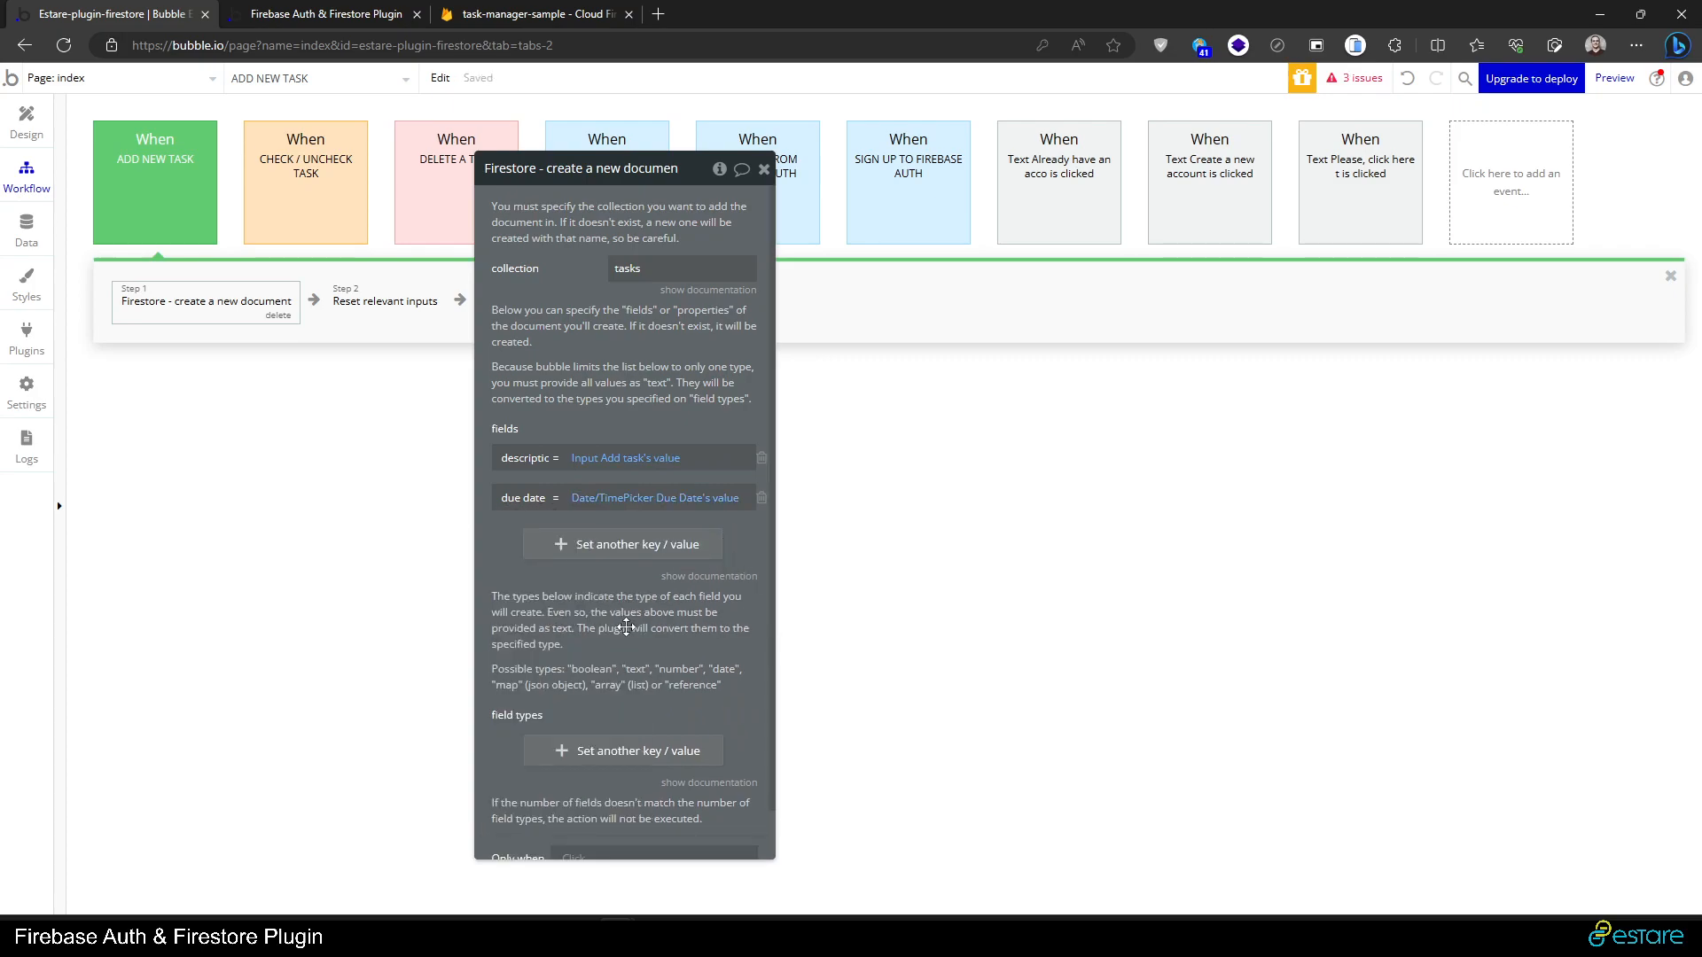
{"action": "scroll", "coordinate": [625, 635], "scroll_direction": "down", "scroll_amount": 1}
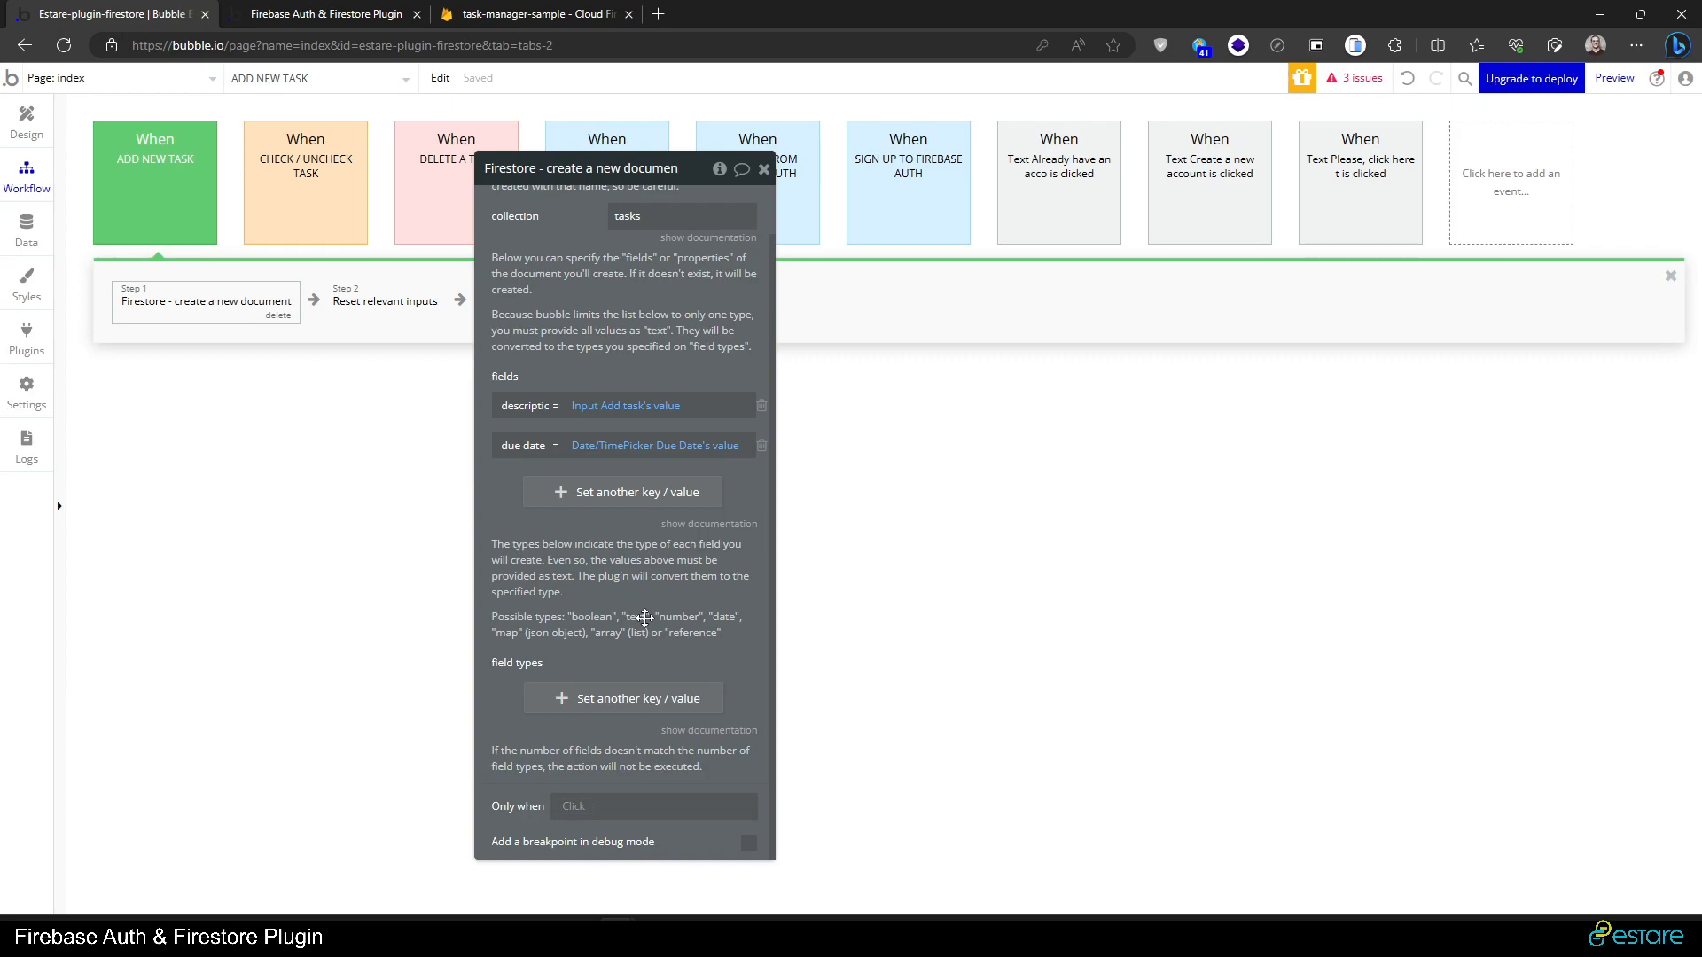
- Add two key/value entries to the document's field types and name them description and due date
{"action": "left_click", "coordinate": [608, 707]}
{"action": "left_click", "coordinate": [608, 702]}
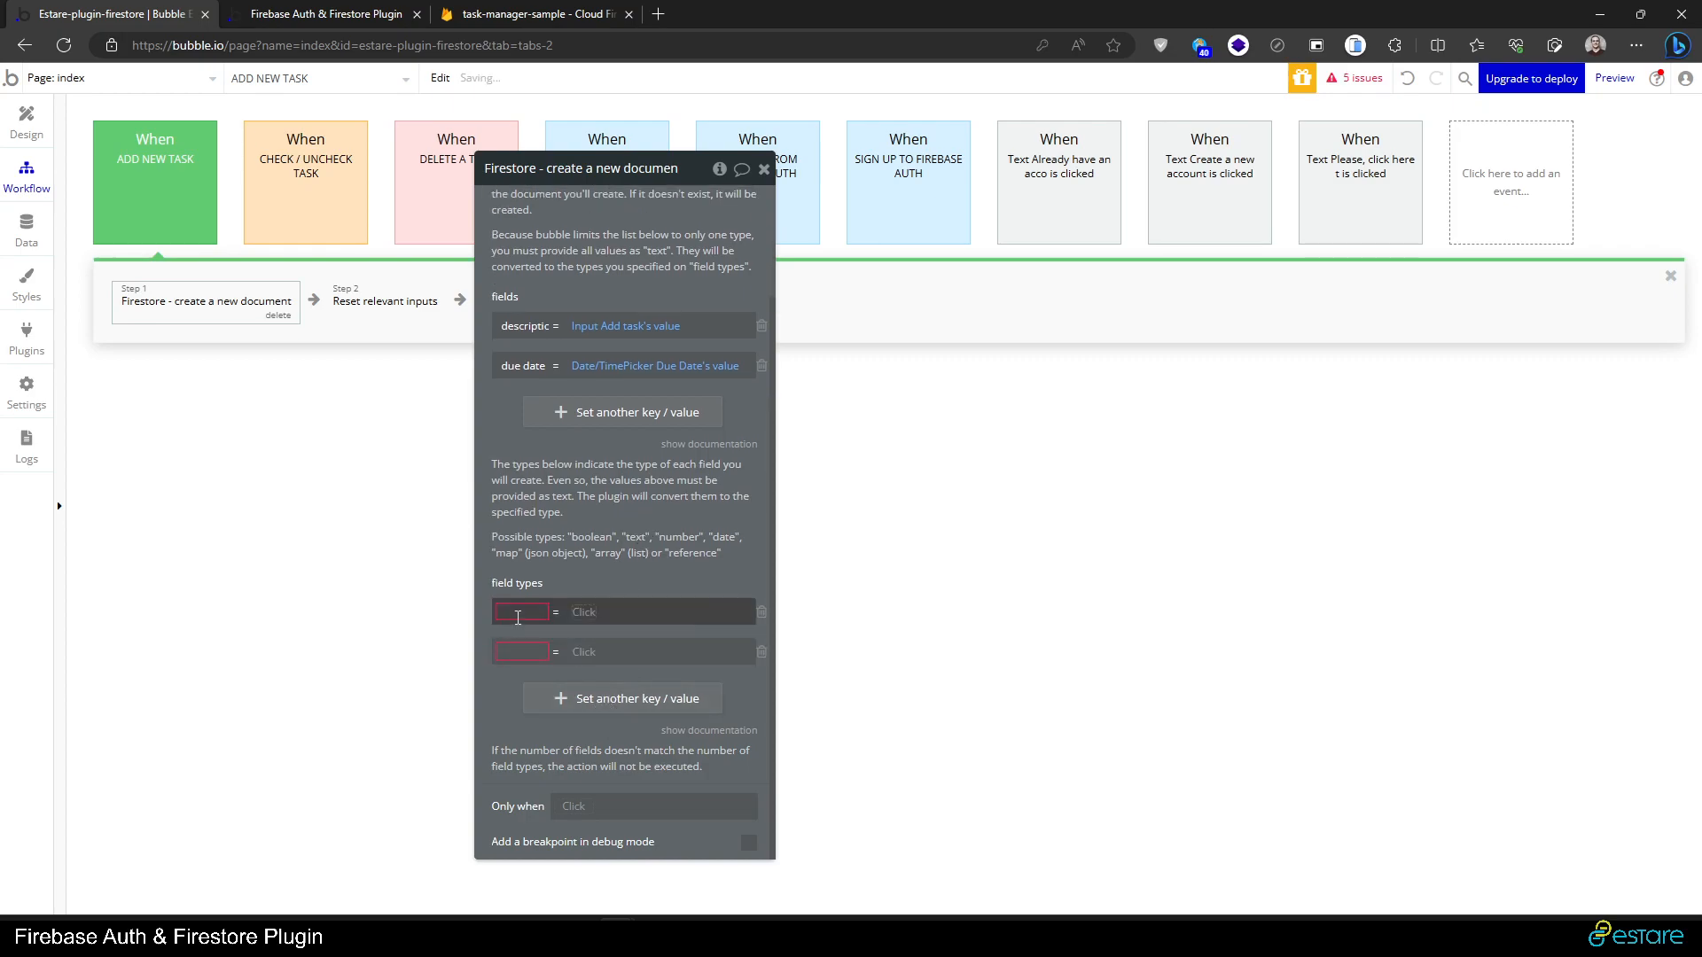
{"action": "left_click", "coordinate": [519, 618]}
{"action": "type", "text": "description"}
{"action": "left_click", "coordinate": [518, 652]}
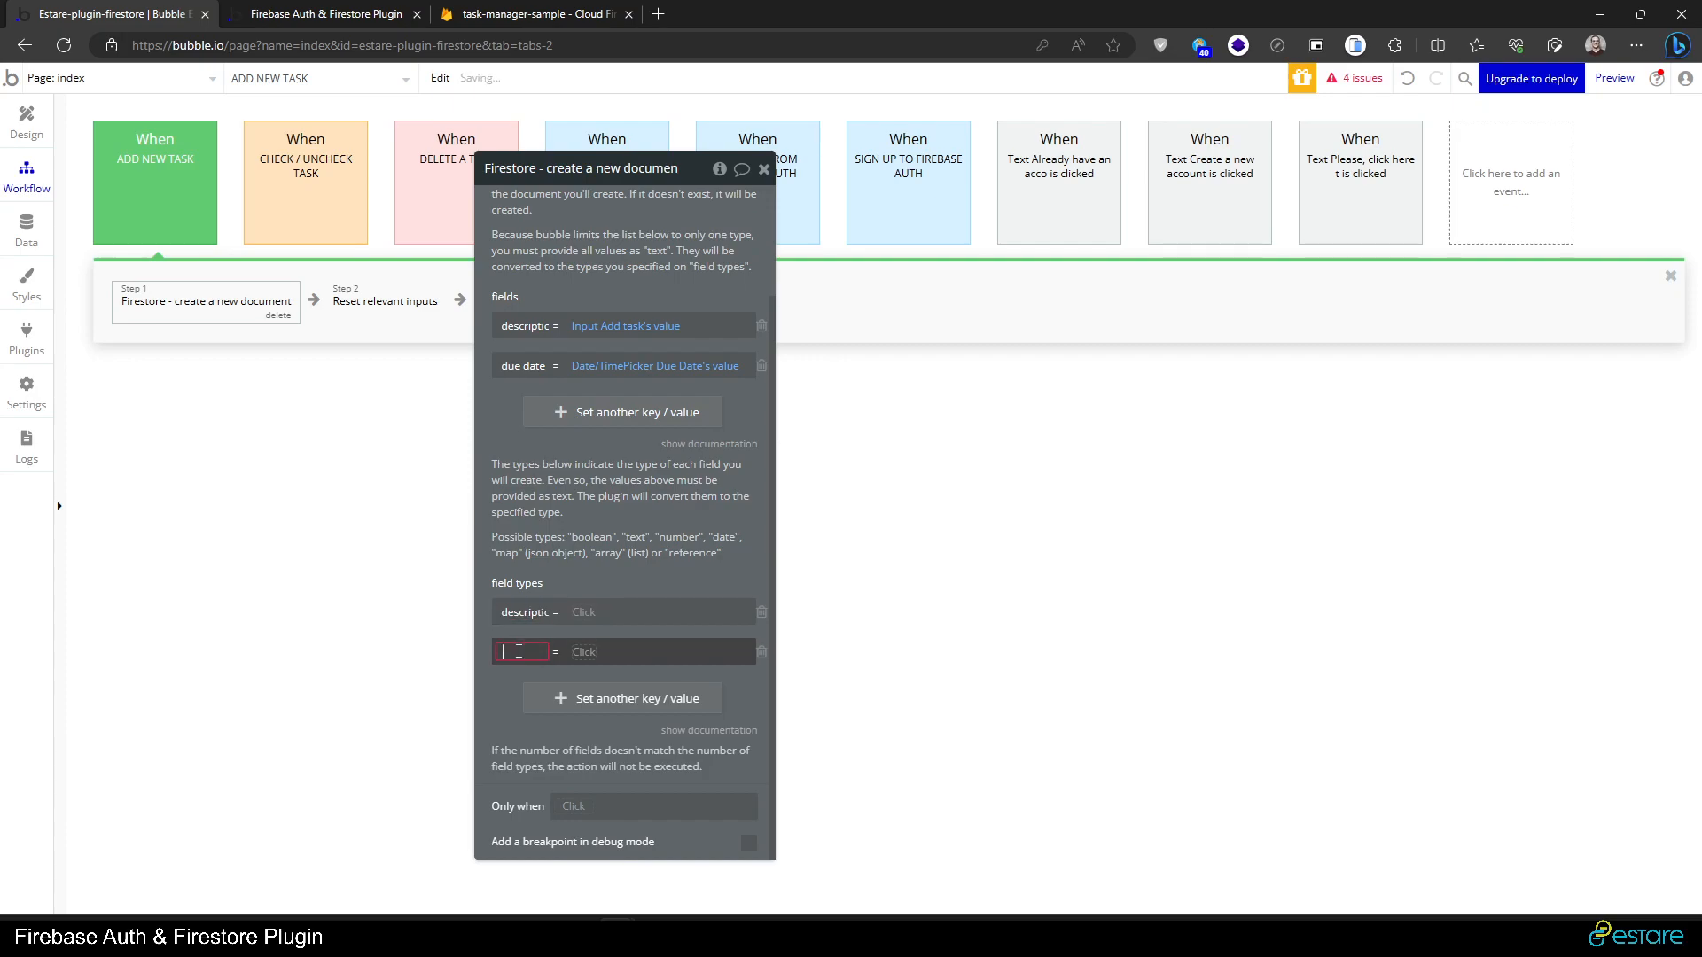
{"action": "double_click", "coordinate": [532, 326]}
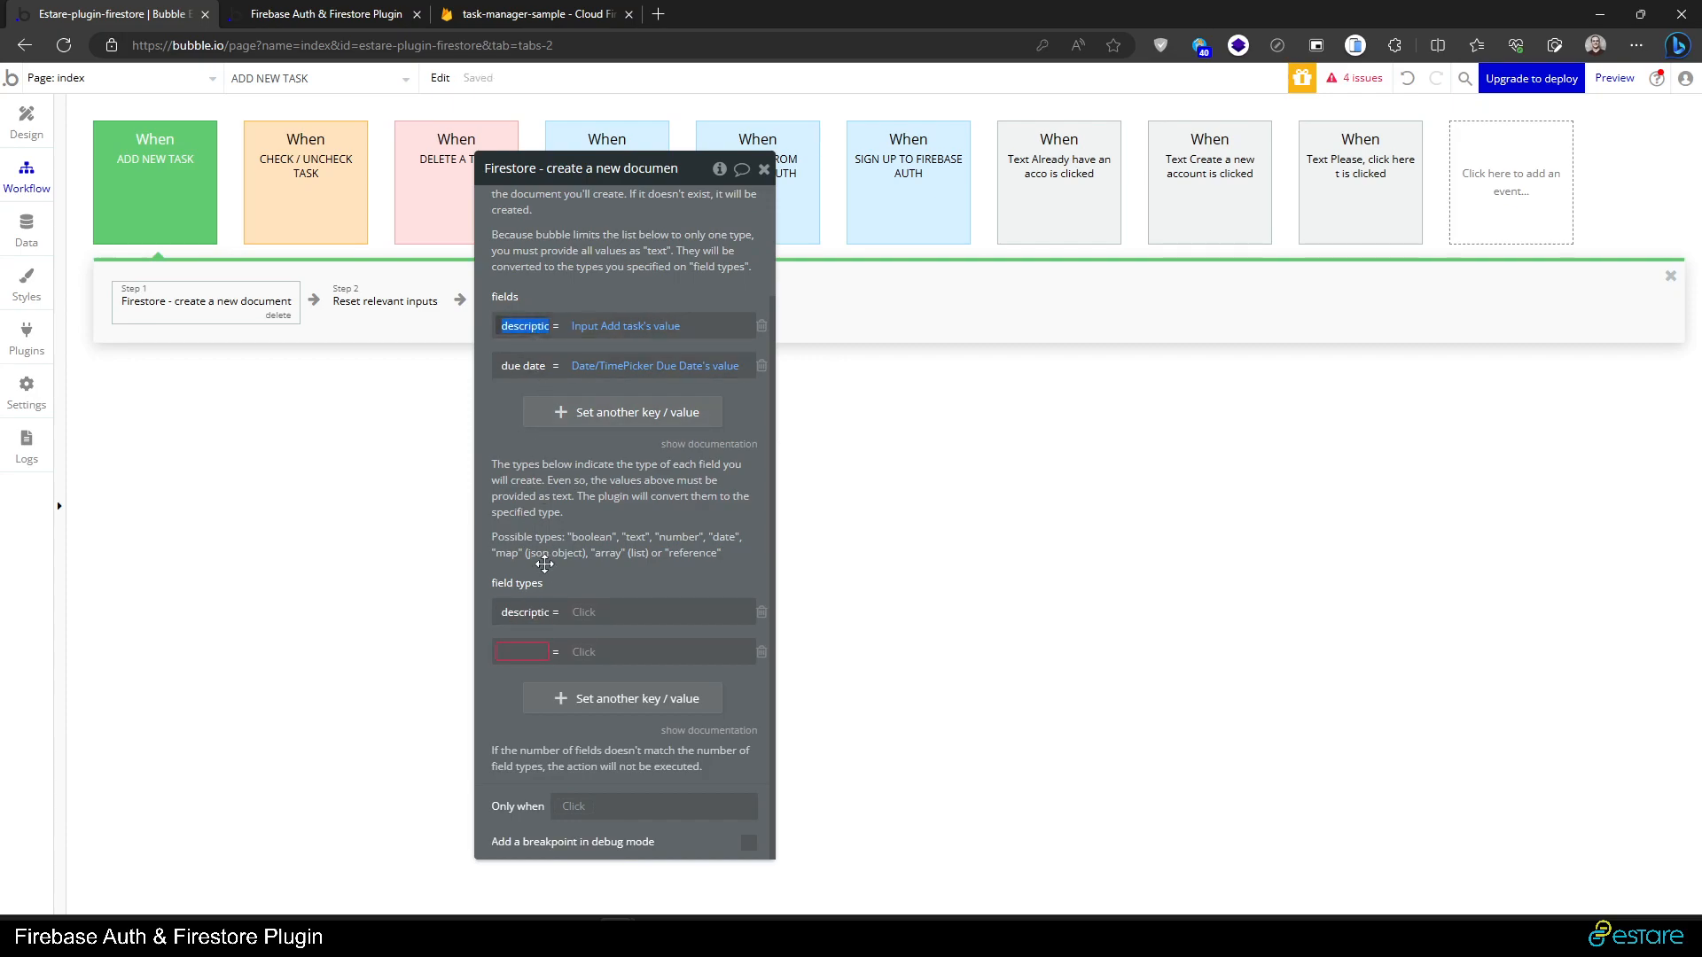
{"action": "left_click", "coordinate": [533, 611]}
{"action": "left_click", "coordinate": [532, 653]}
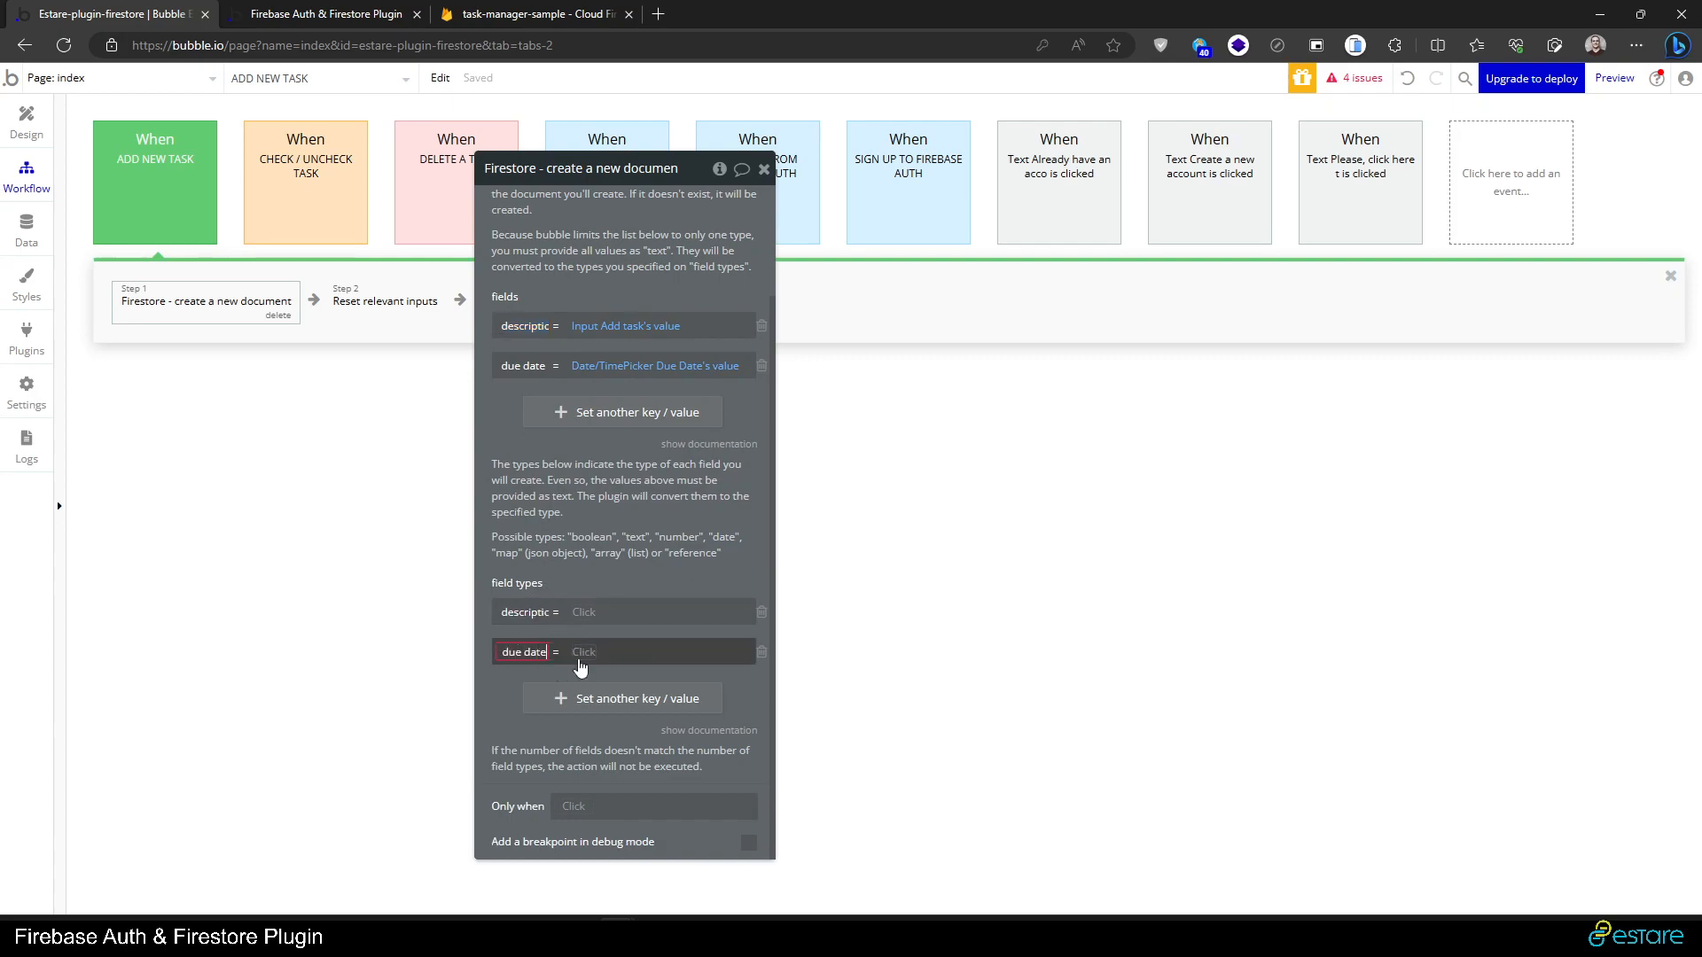
{"action": "type", "text": "due date"}
- Try the sample array [1,2,3,4] in the description field type and in the description field's value, and clear it from both
{"action": "left_click", "coordinate": [581, 656]}
{"action": "left_click", "coordinate": [626, 612]}
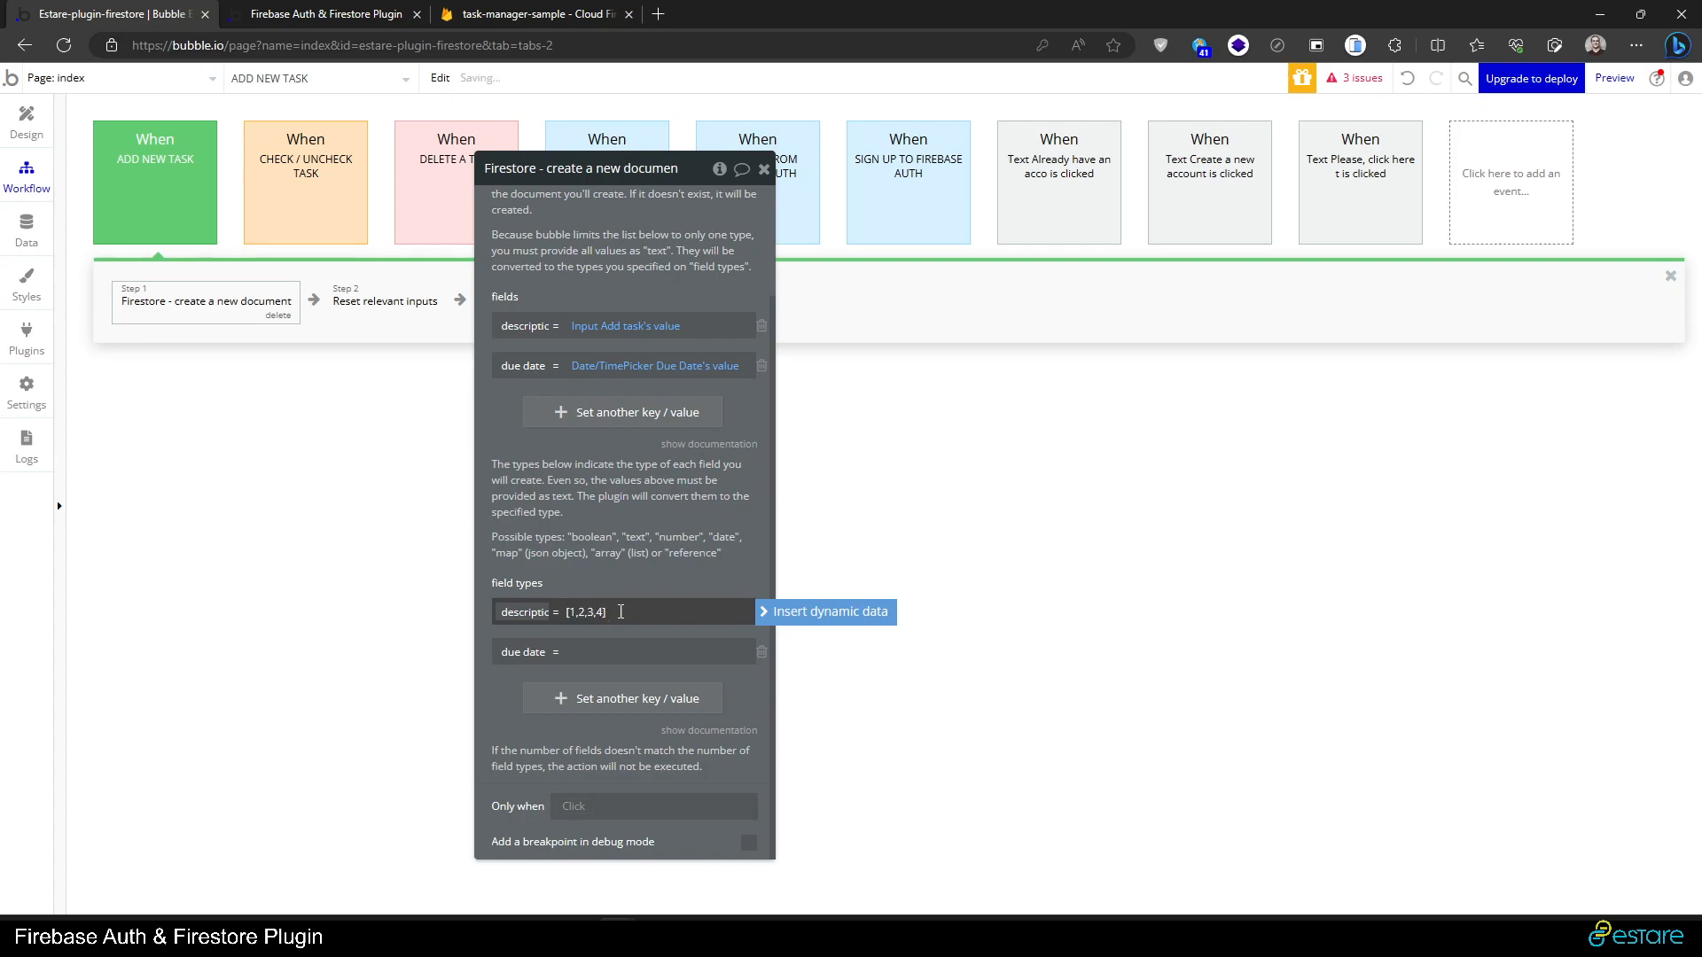
{"action": "triple_click", "coordinate": [591, 613]}
{"action": "left_click", "coordinate": [571, 613]}
{"action": "triple_click", "coordinate": [623, 612]}
{"action": "key", "text": "ctrl+c"}
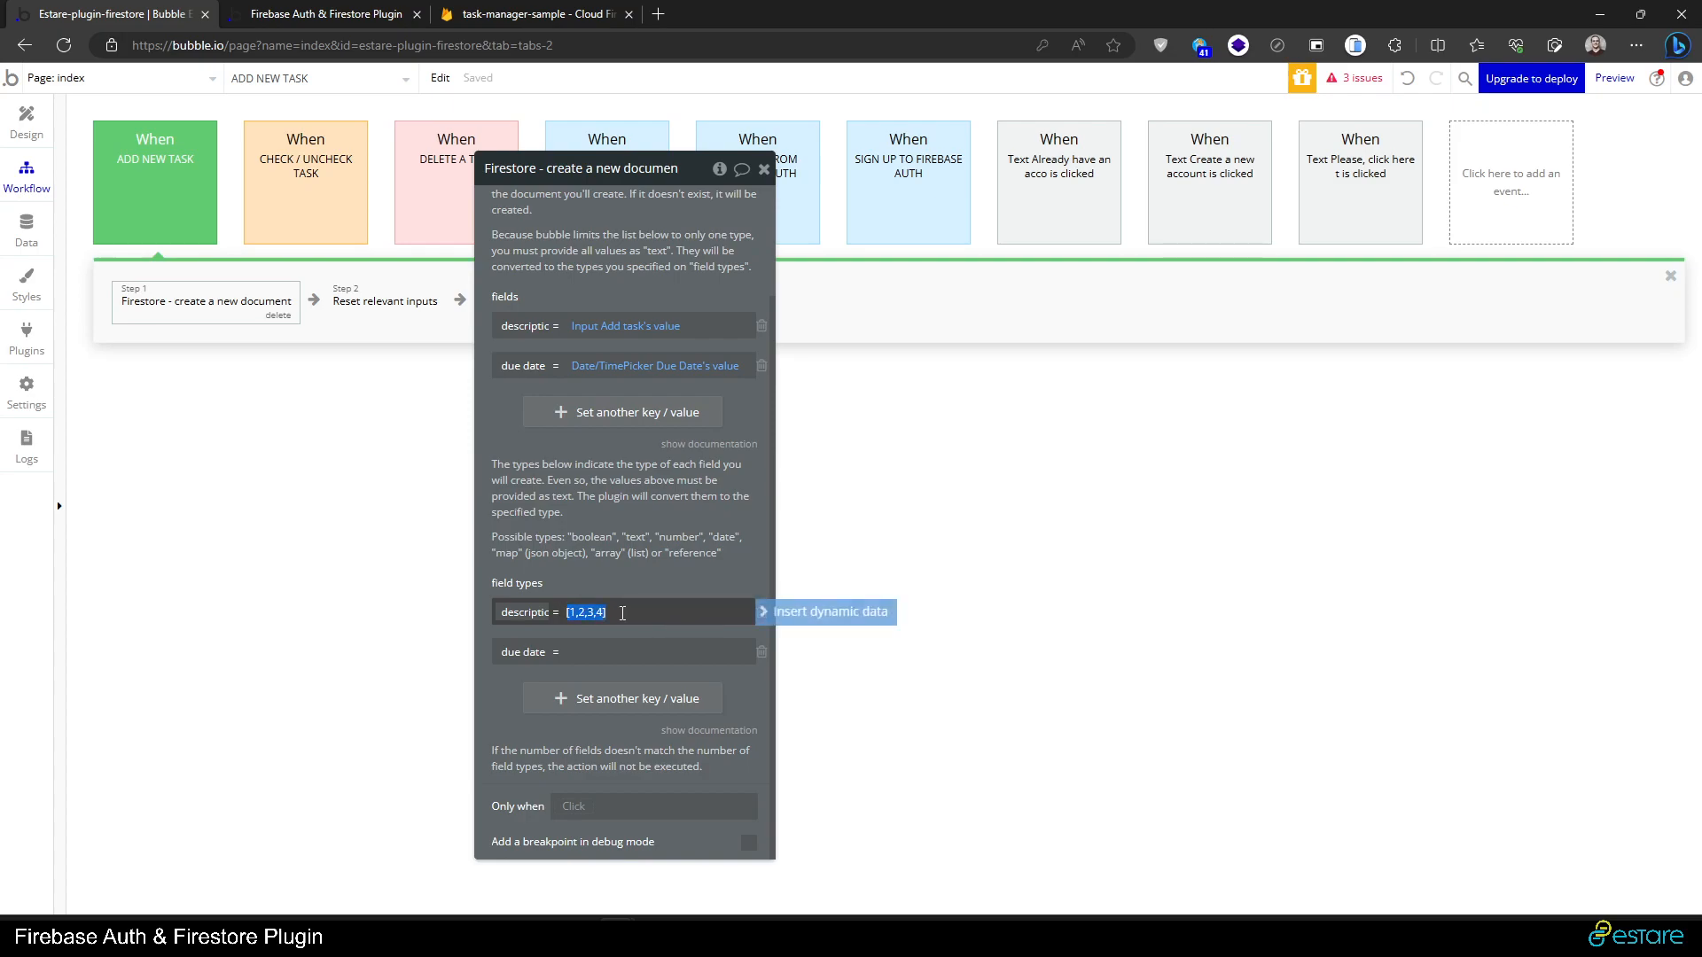
{"action": "key", "text": "BackSpace"}
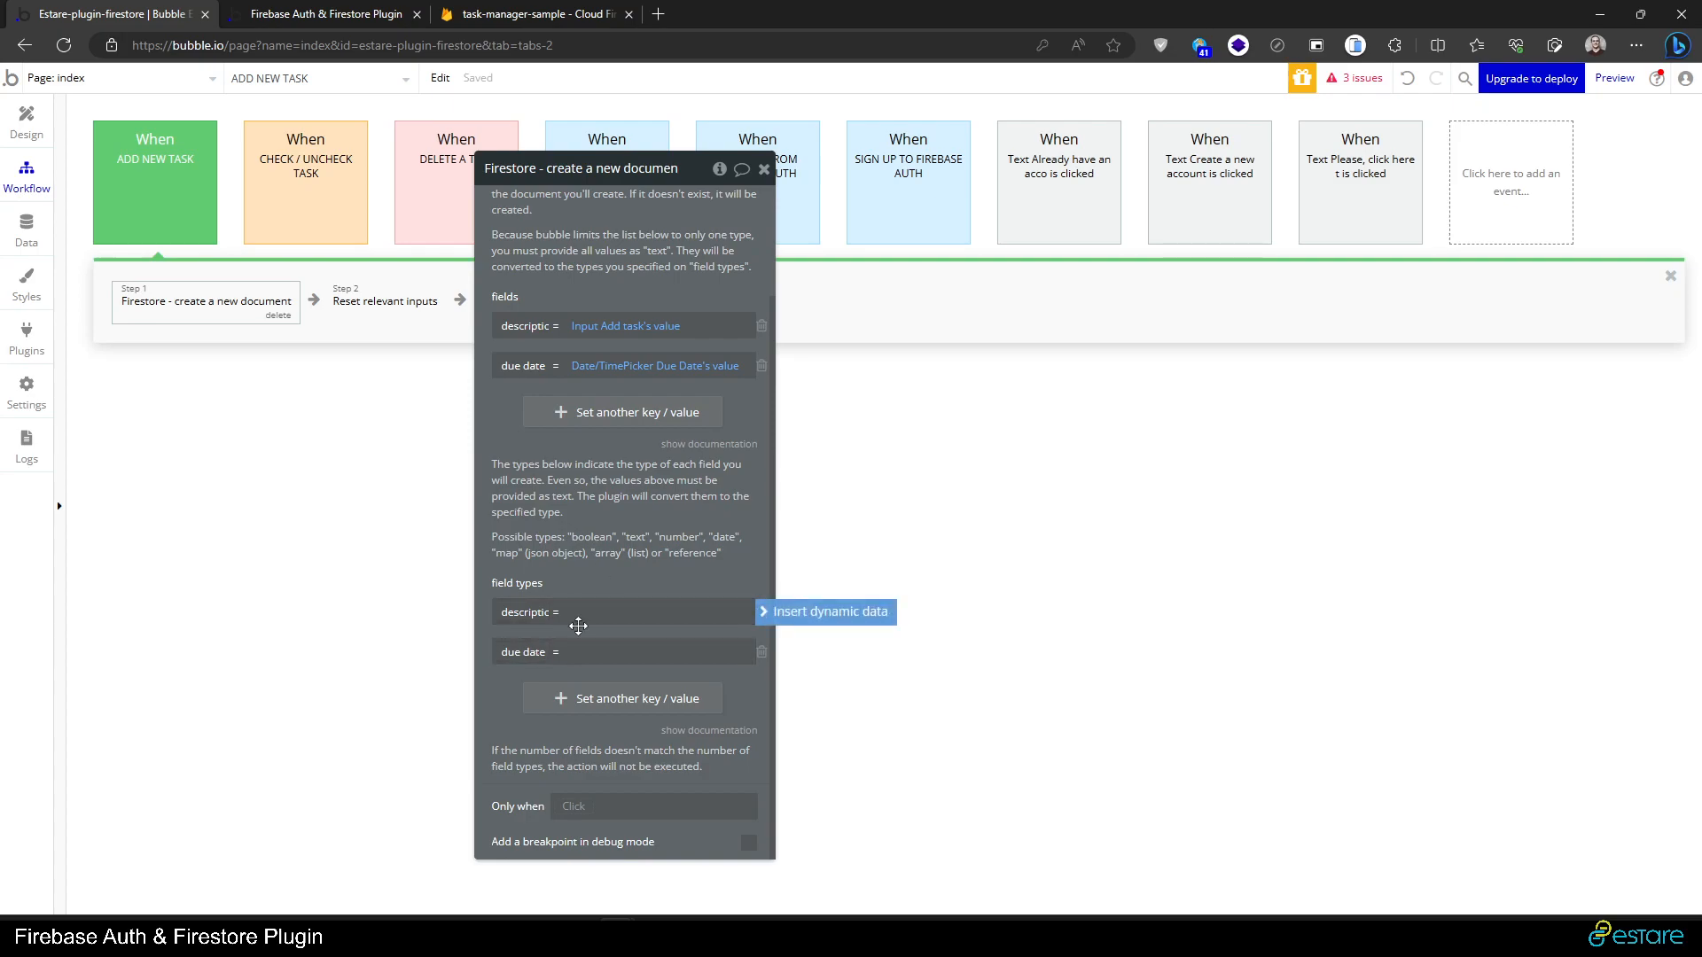
{"action": "left_click", "coordinate": [707, 328]}
{"action": "key", "text": "ctrl+v"}
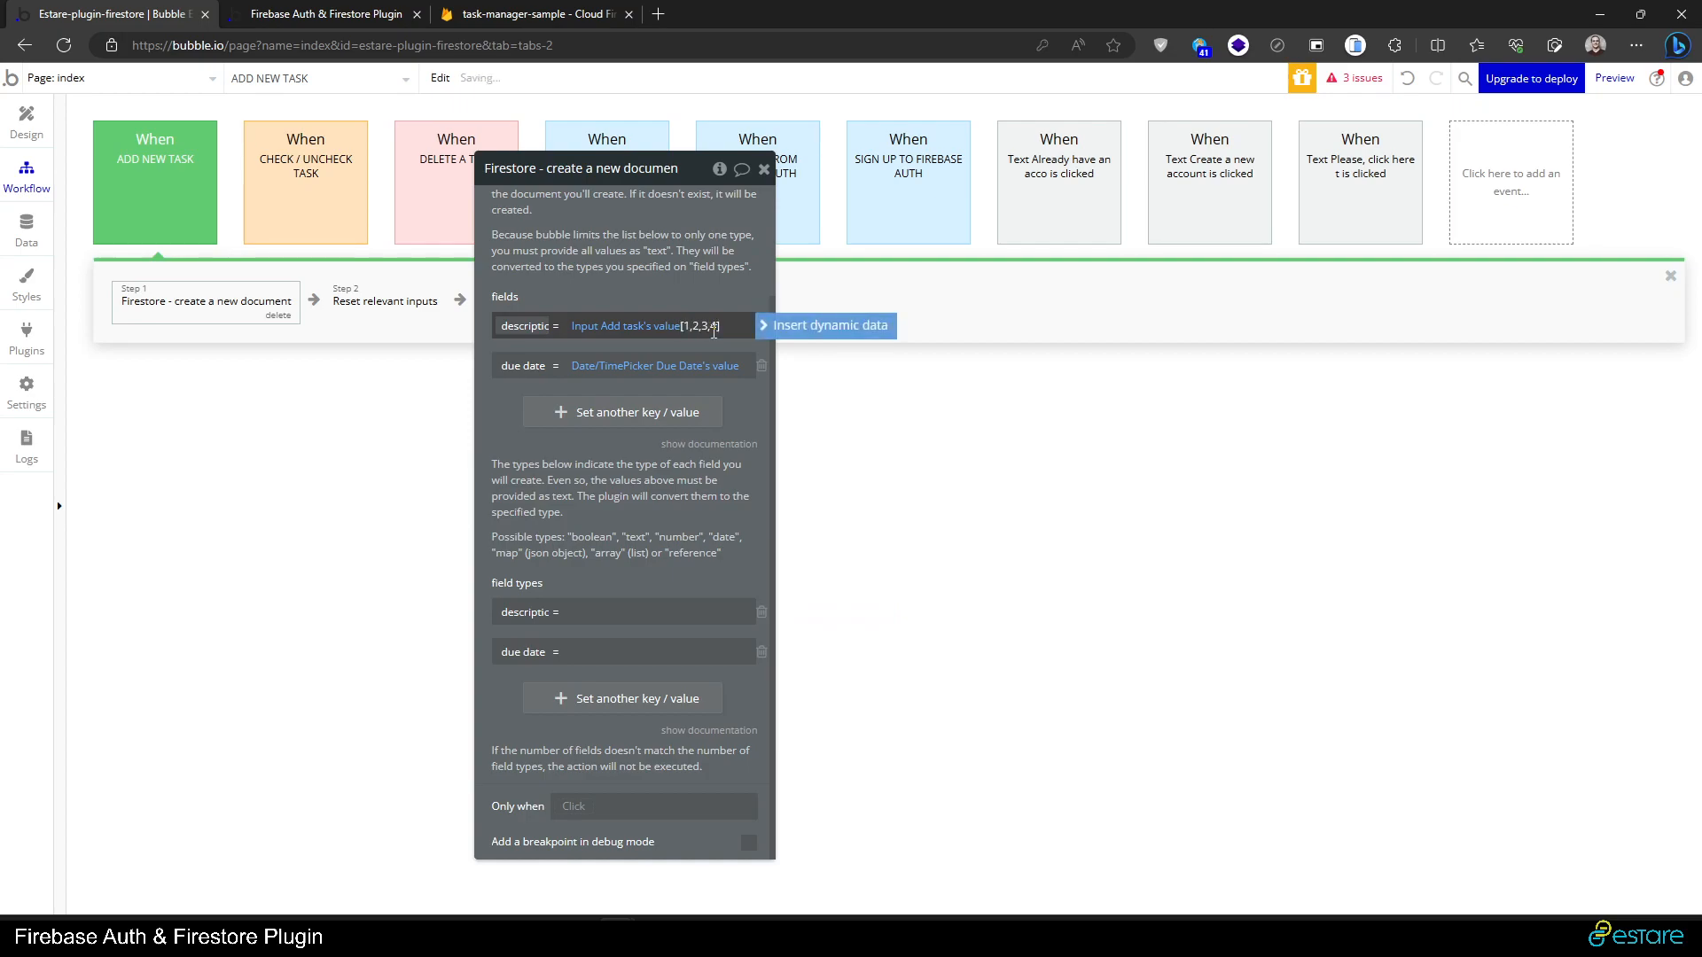
{"action": "key", "text": "BackSpace"}
{"action": "key", "text": "BackSpace"}
{"action": "key", "text": "BackSpace"}
{"action": "key", "text": "BackSpace"}
{"action": "key", "text": "BackSpace"}
{"action": "key", "text": "BackSpace"}
{"action": "key", "text": "BackSpace"}
- Set the description field type to text and the due date field type to date
{"action": "left_click", "coordinate": [550, 614]}
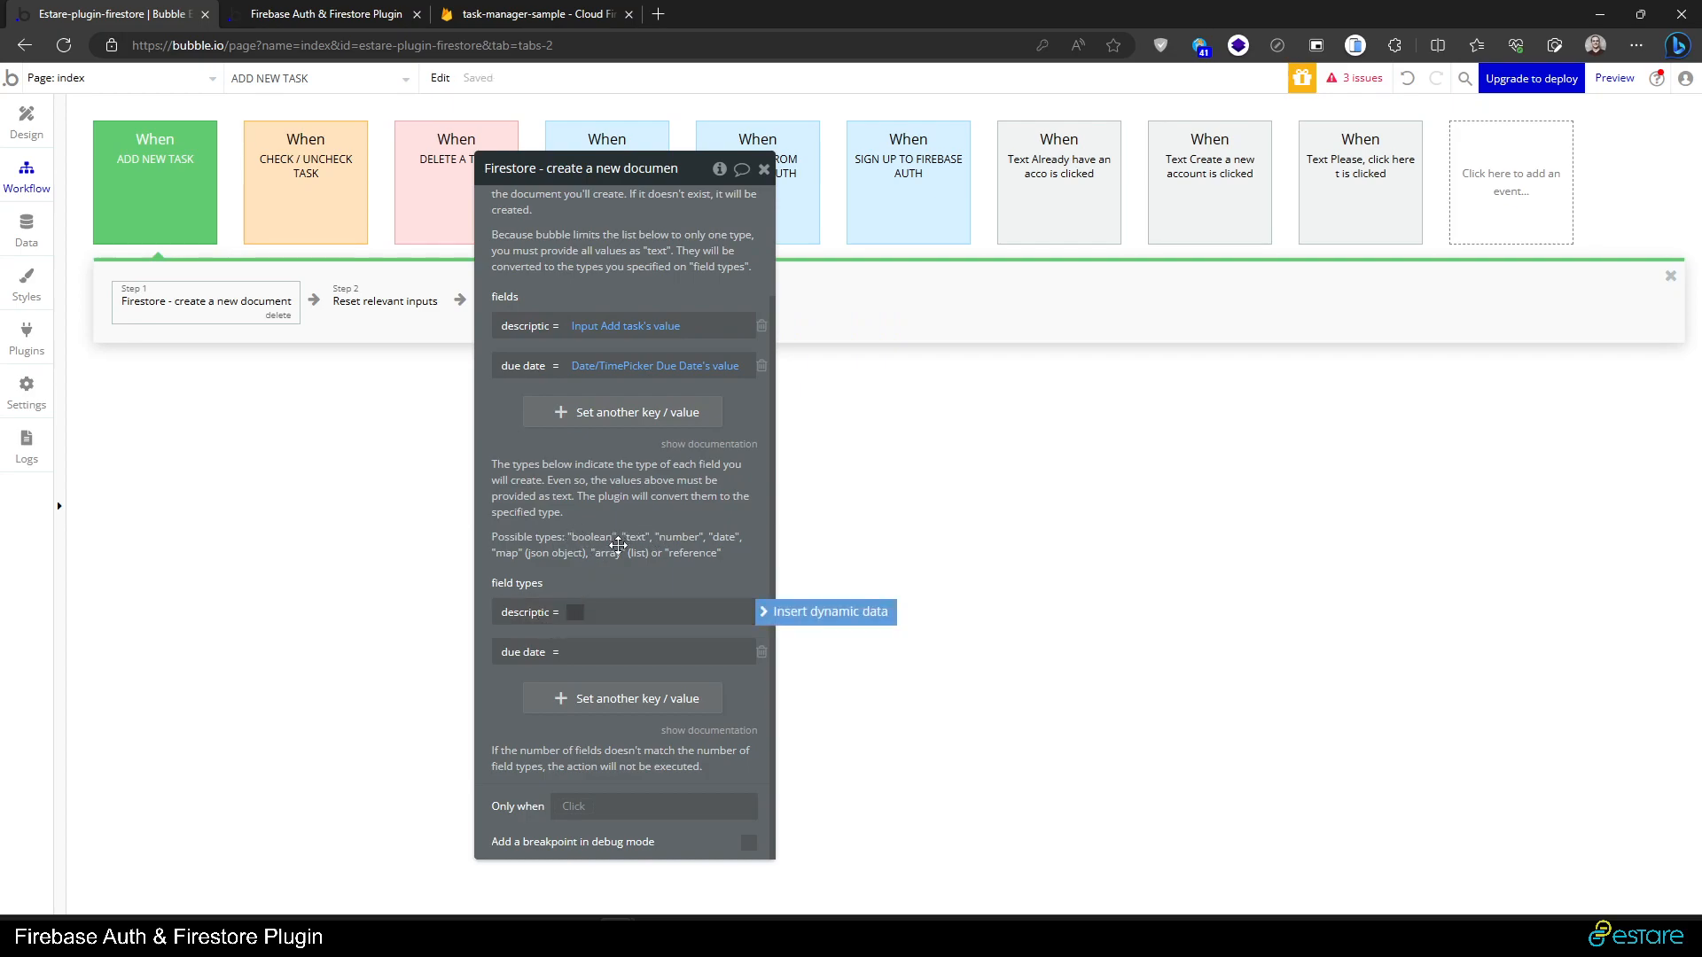
{"action": "left_click", "coordinate": [534, 614]}
{"action": "left_click", "coordinate": [612, 615]}
{"action": "type", "text": "text"}
{"action": "left_click", "coordinate": [608, 652]}
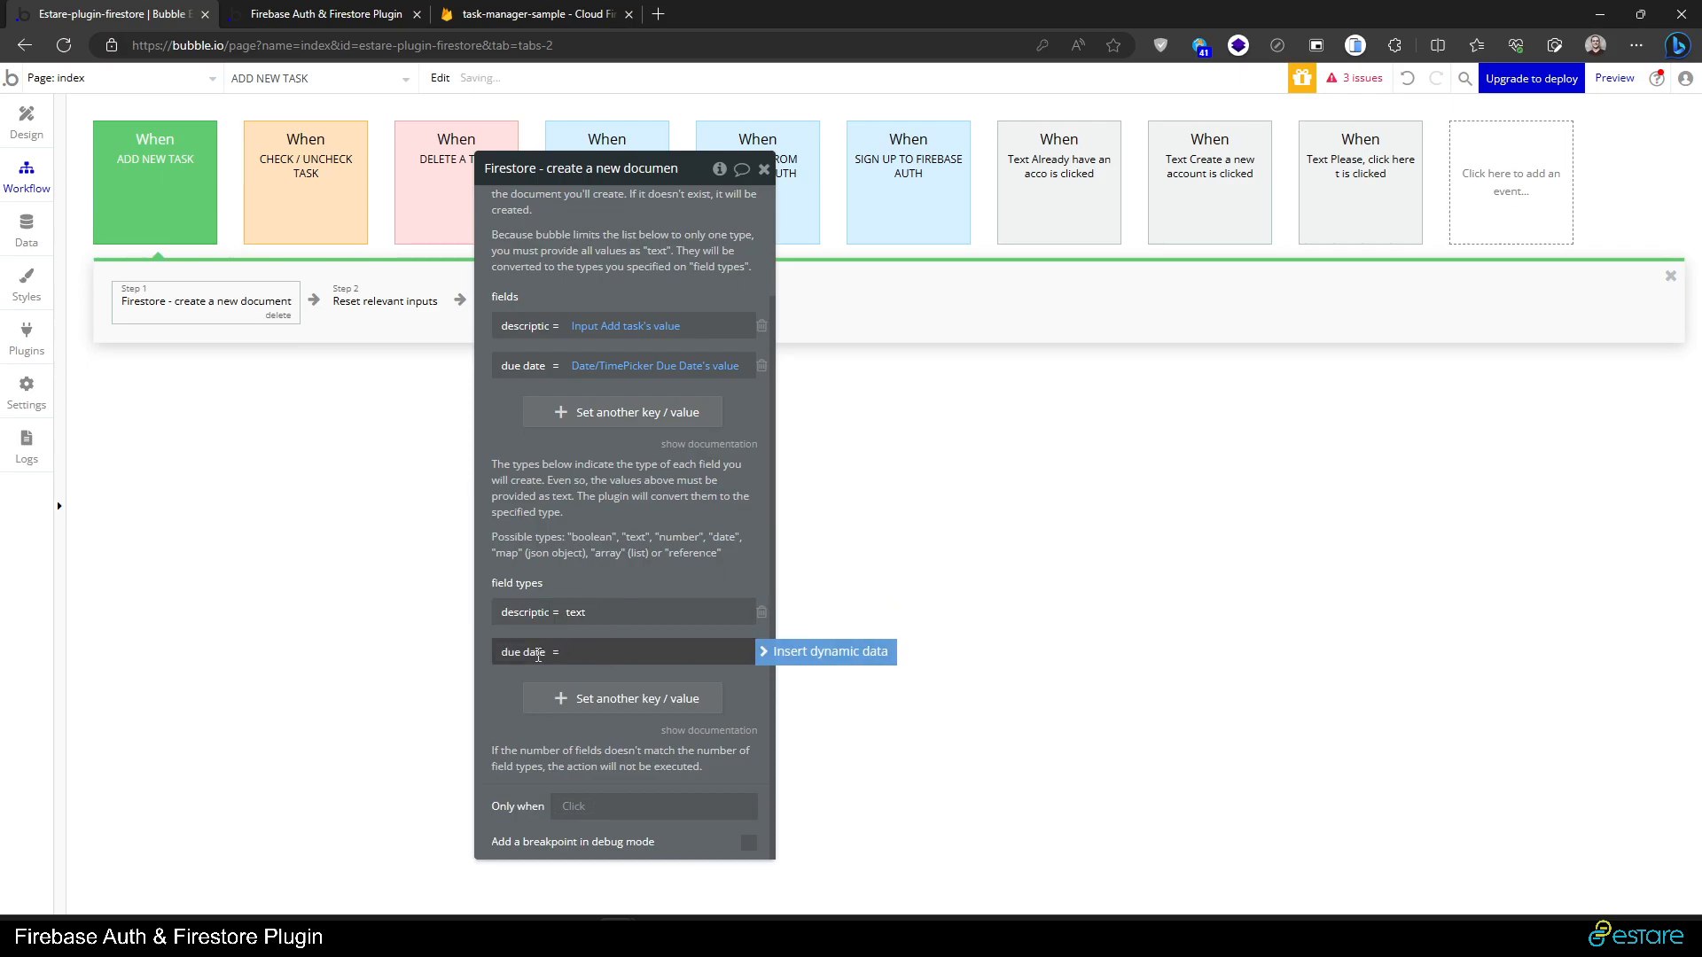
{"action": "type", "text": "date"}
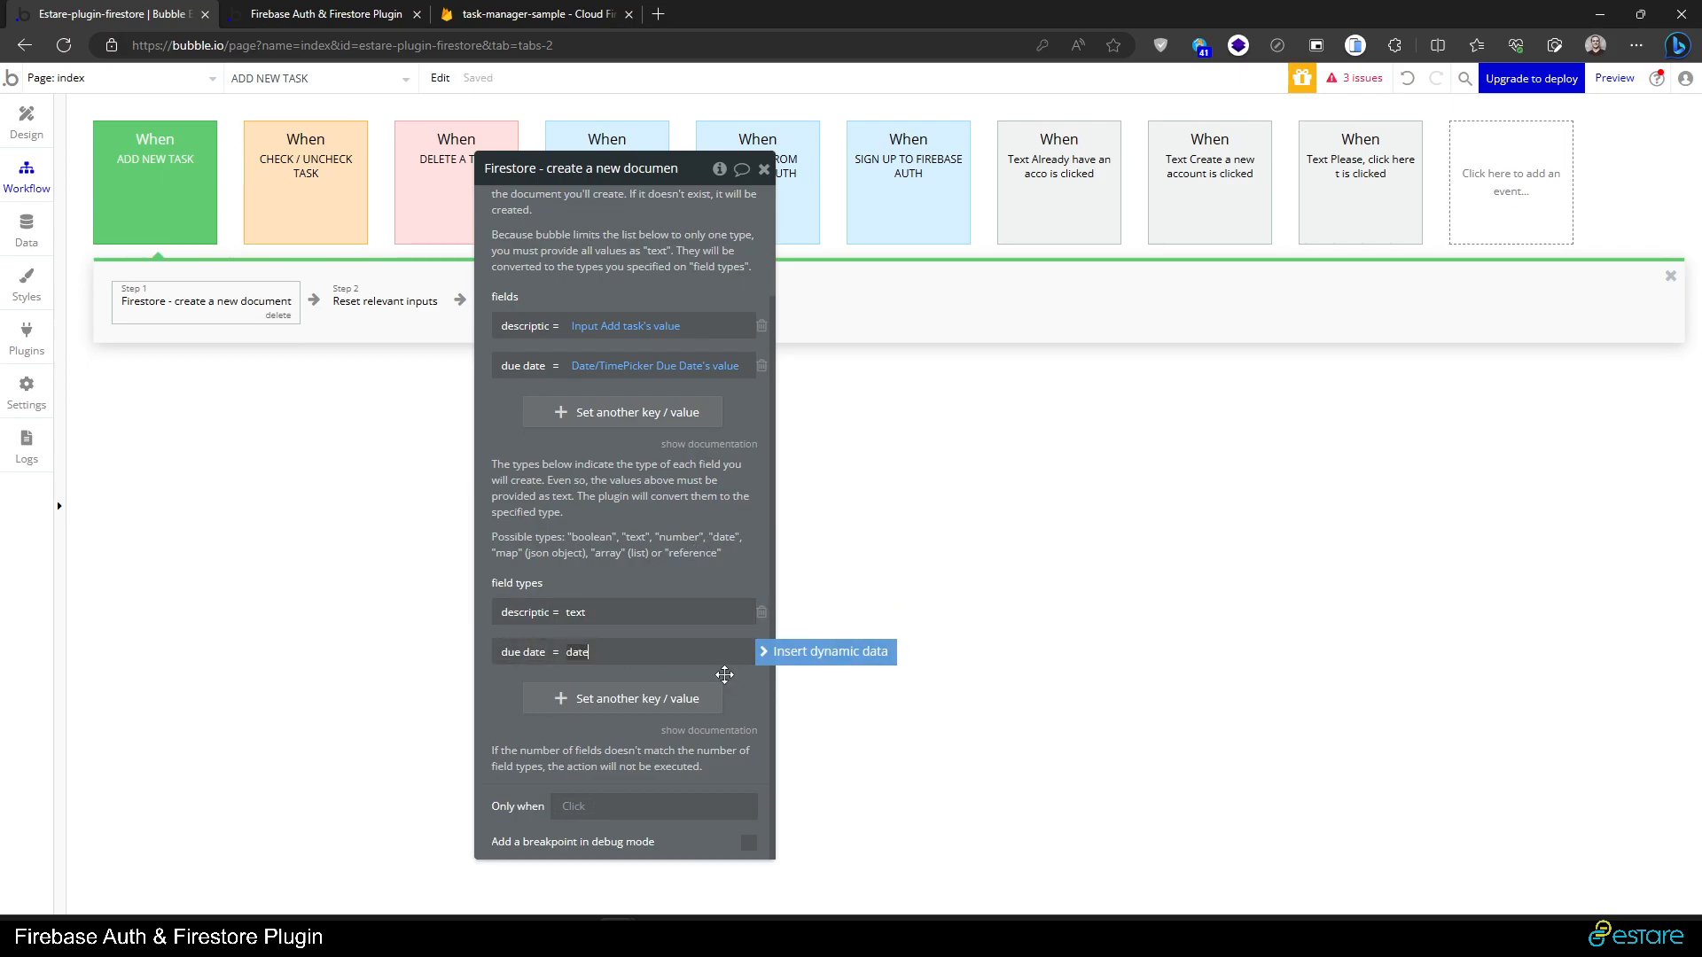
{"action": "left_click", "coordinate": [745, 674]}
{"action": "scroll", "coordinate": [581, 435], "scroll_direction": "up", "scroll_amount": 2}
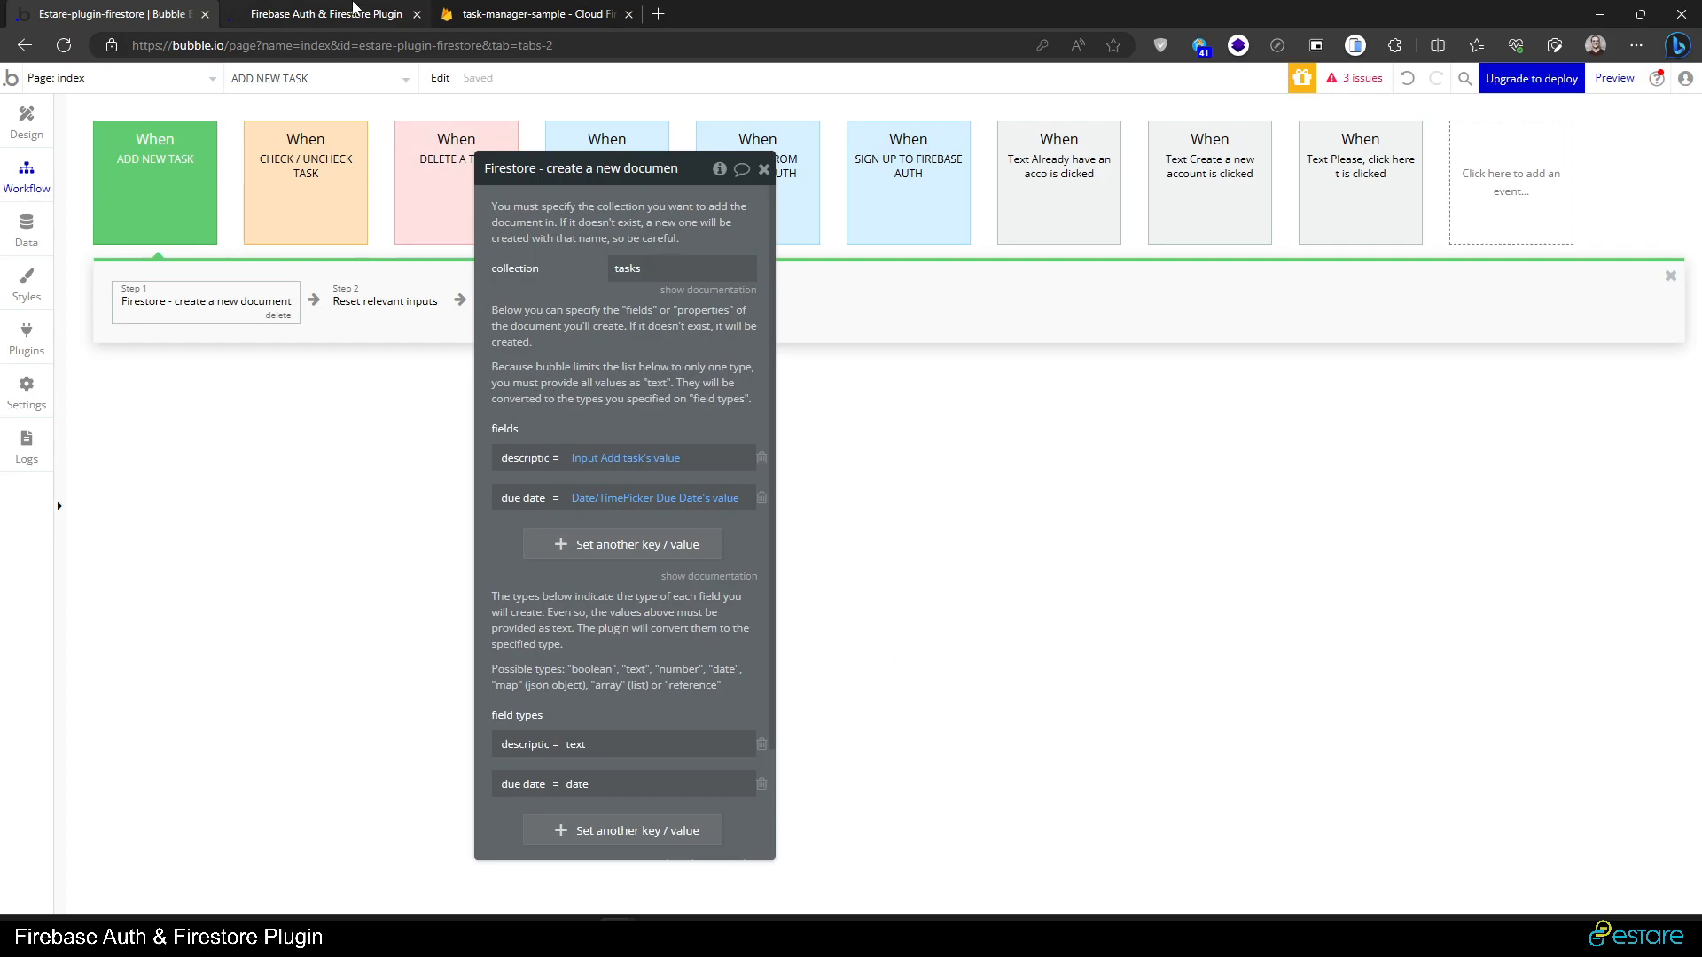
- Switch to the checklist app preview and add the task "Something to do tomorrow" with due date July 20, 2023
{"action": "left_click", "coordinate": [353, 10]}
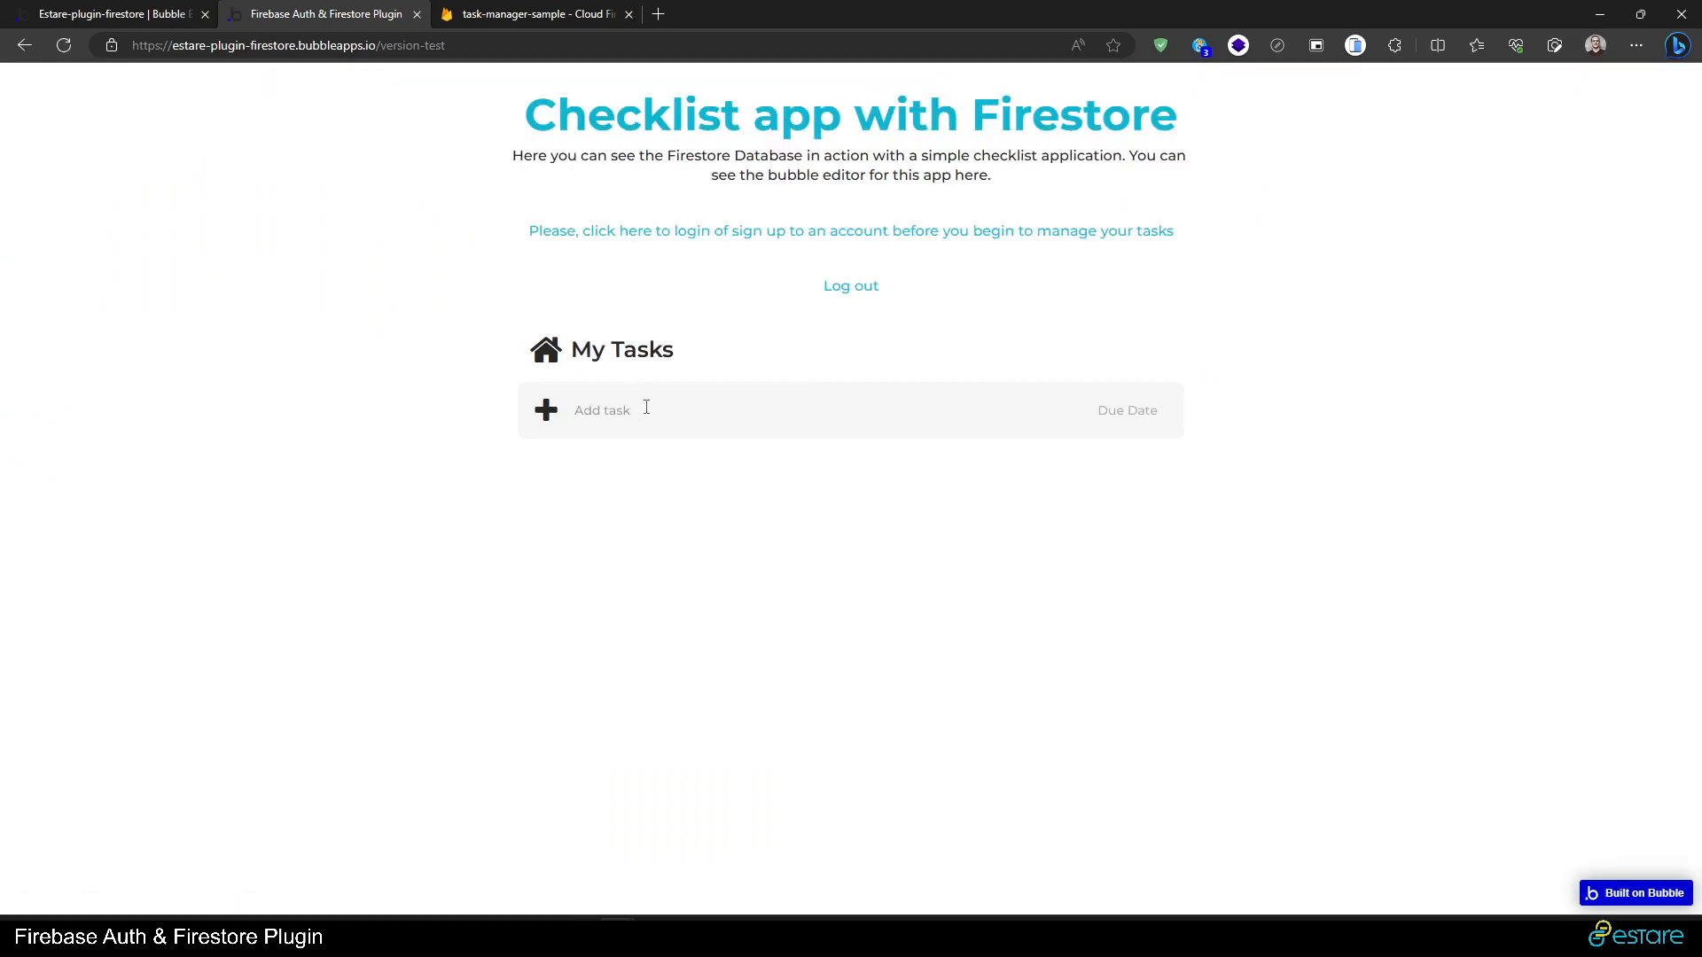
{"action": "left_click", "coordinate": [646, 406]}
{"action": "type", "text": "Something to do tomorrow"}
{"action": "left_click", "coordinate": [1085, 429]}
{"action": "left_click", "coordinate": [1250, 578]}
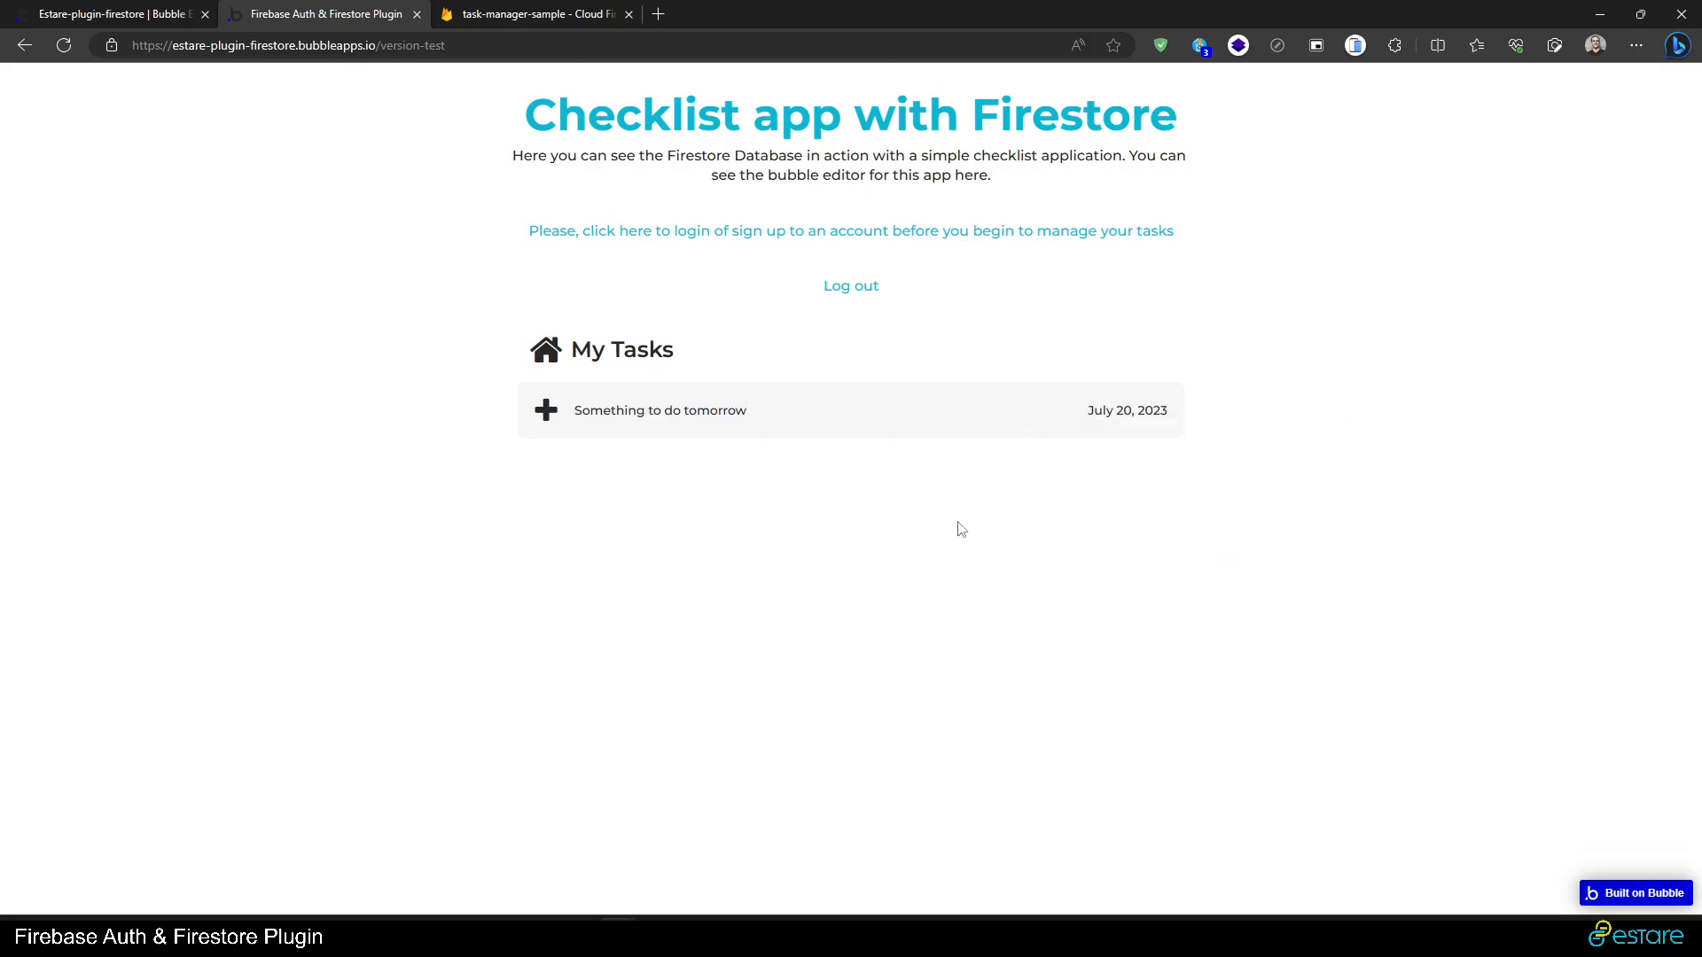
{"action": "left_click", "coordinate": [546, 411]}
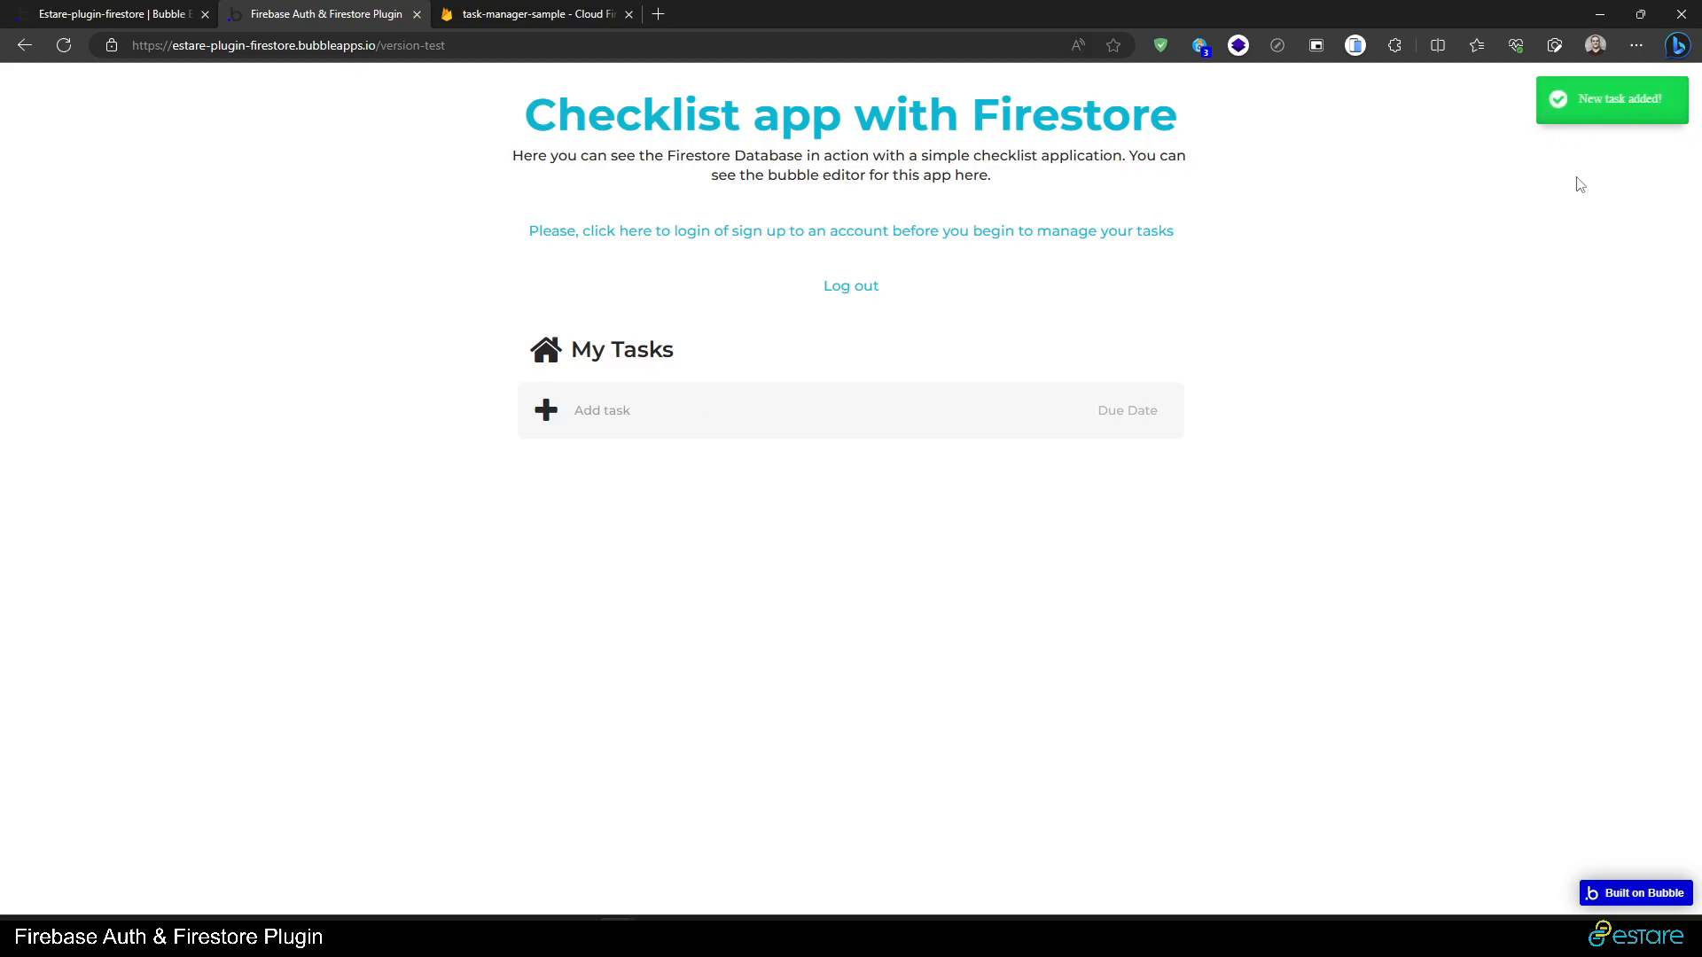
- Reload the Cloud Firestore console and examine the new document's ID and fields in the tasks collection
{"action": "left_click", "coordinate": [536, 10]}
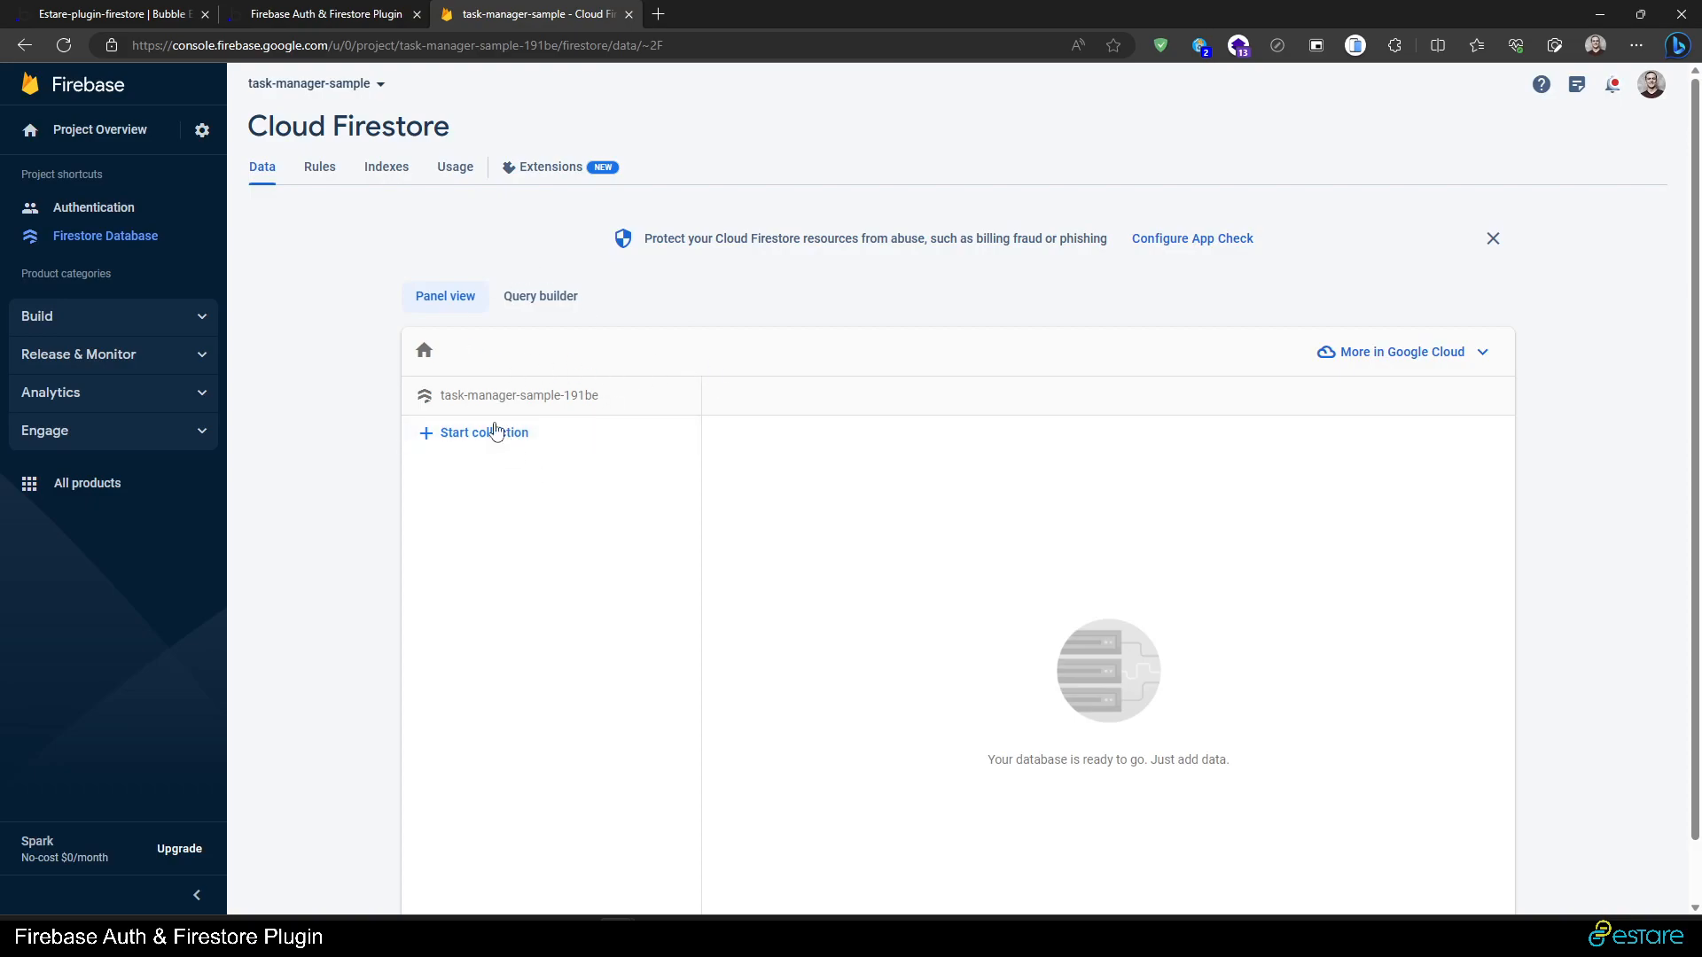
{"action": "left_click", "coordinate": [63, 46]}
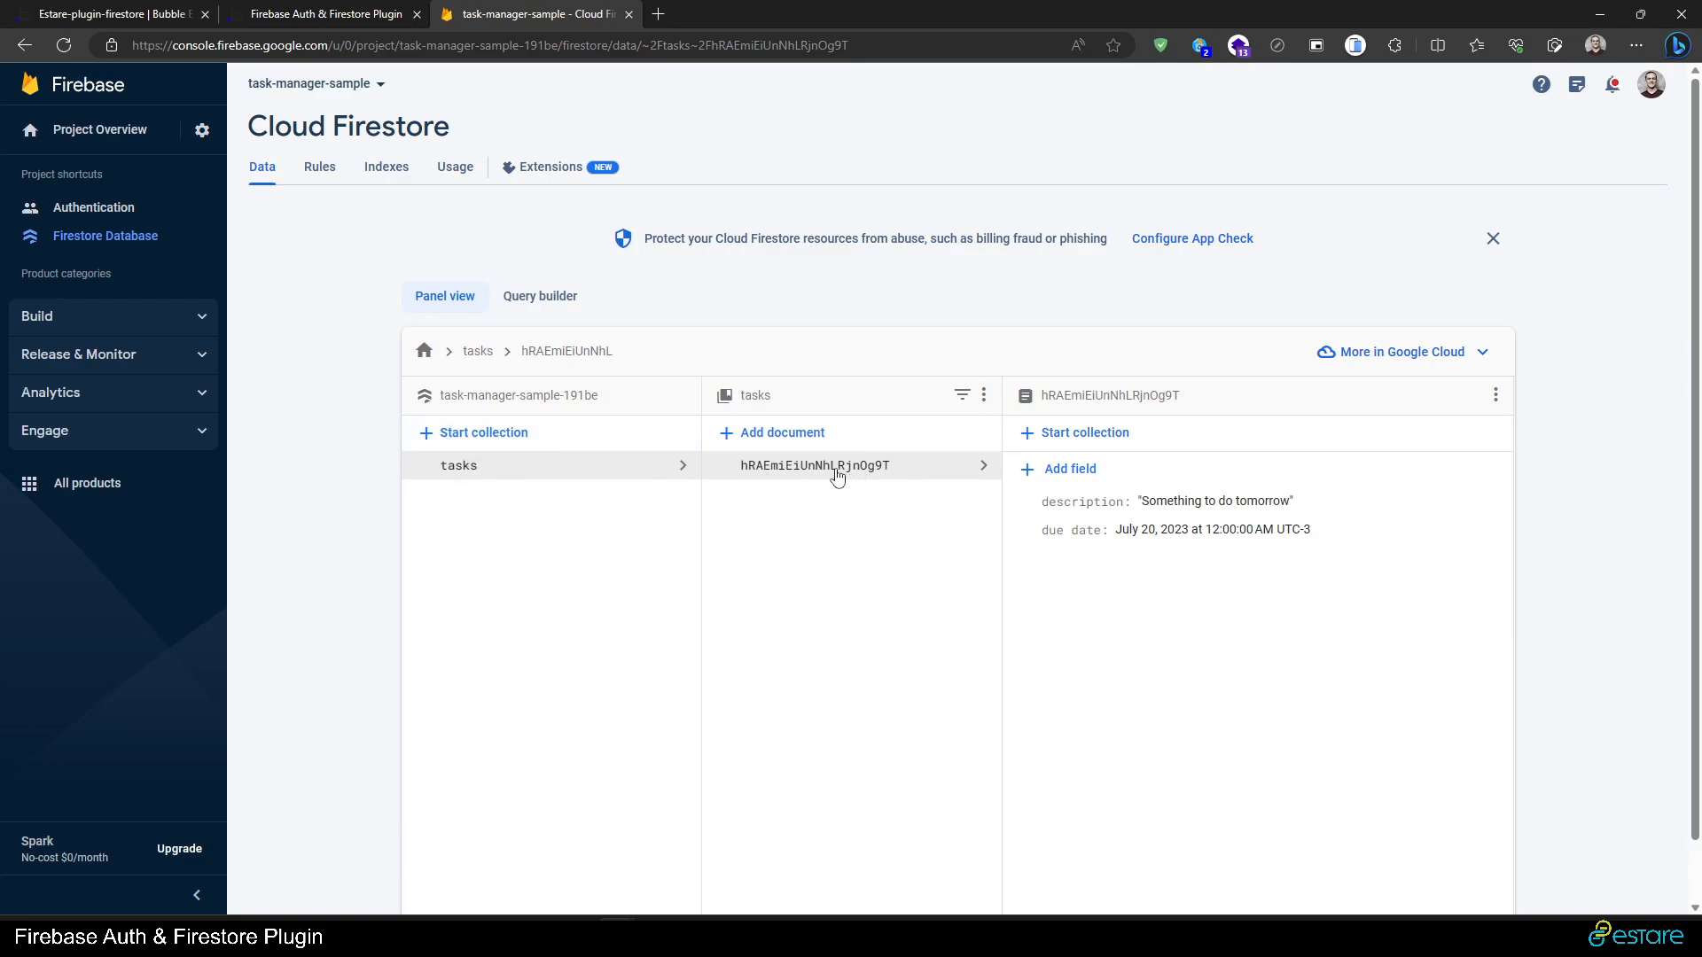
{"action": "double_click", "coordinate": [803, 468]}
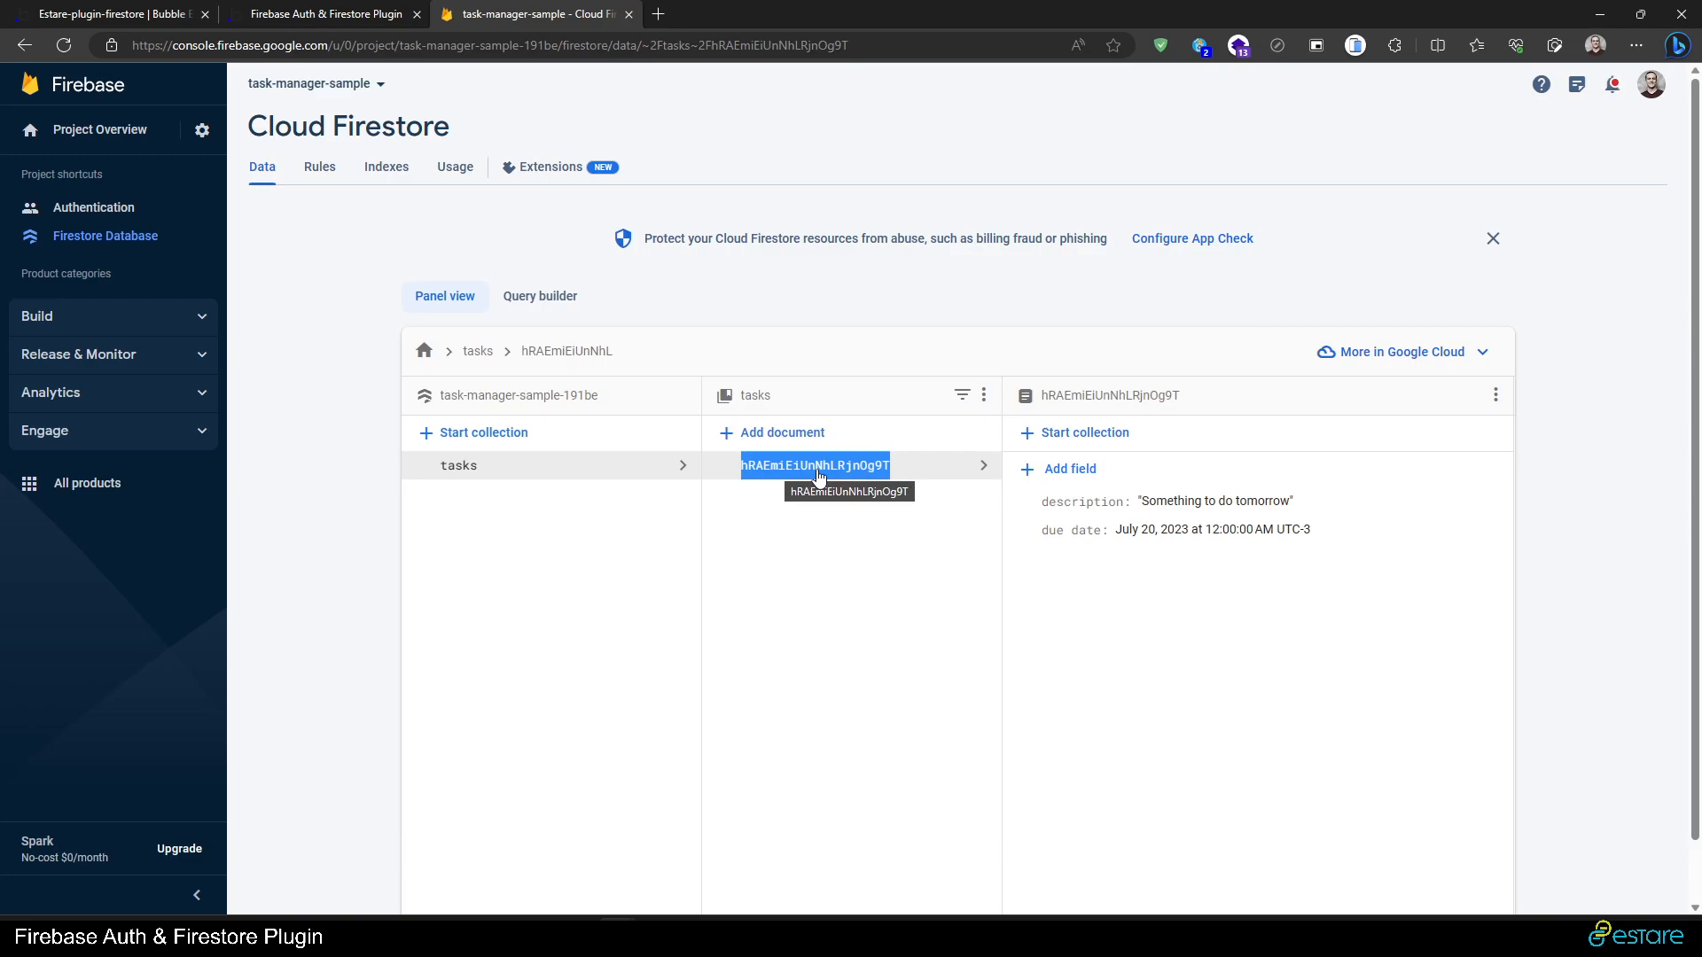
{"action": "left_click", "coordinate": [805, 553]}
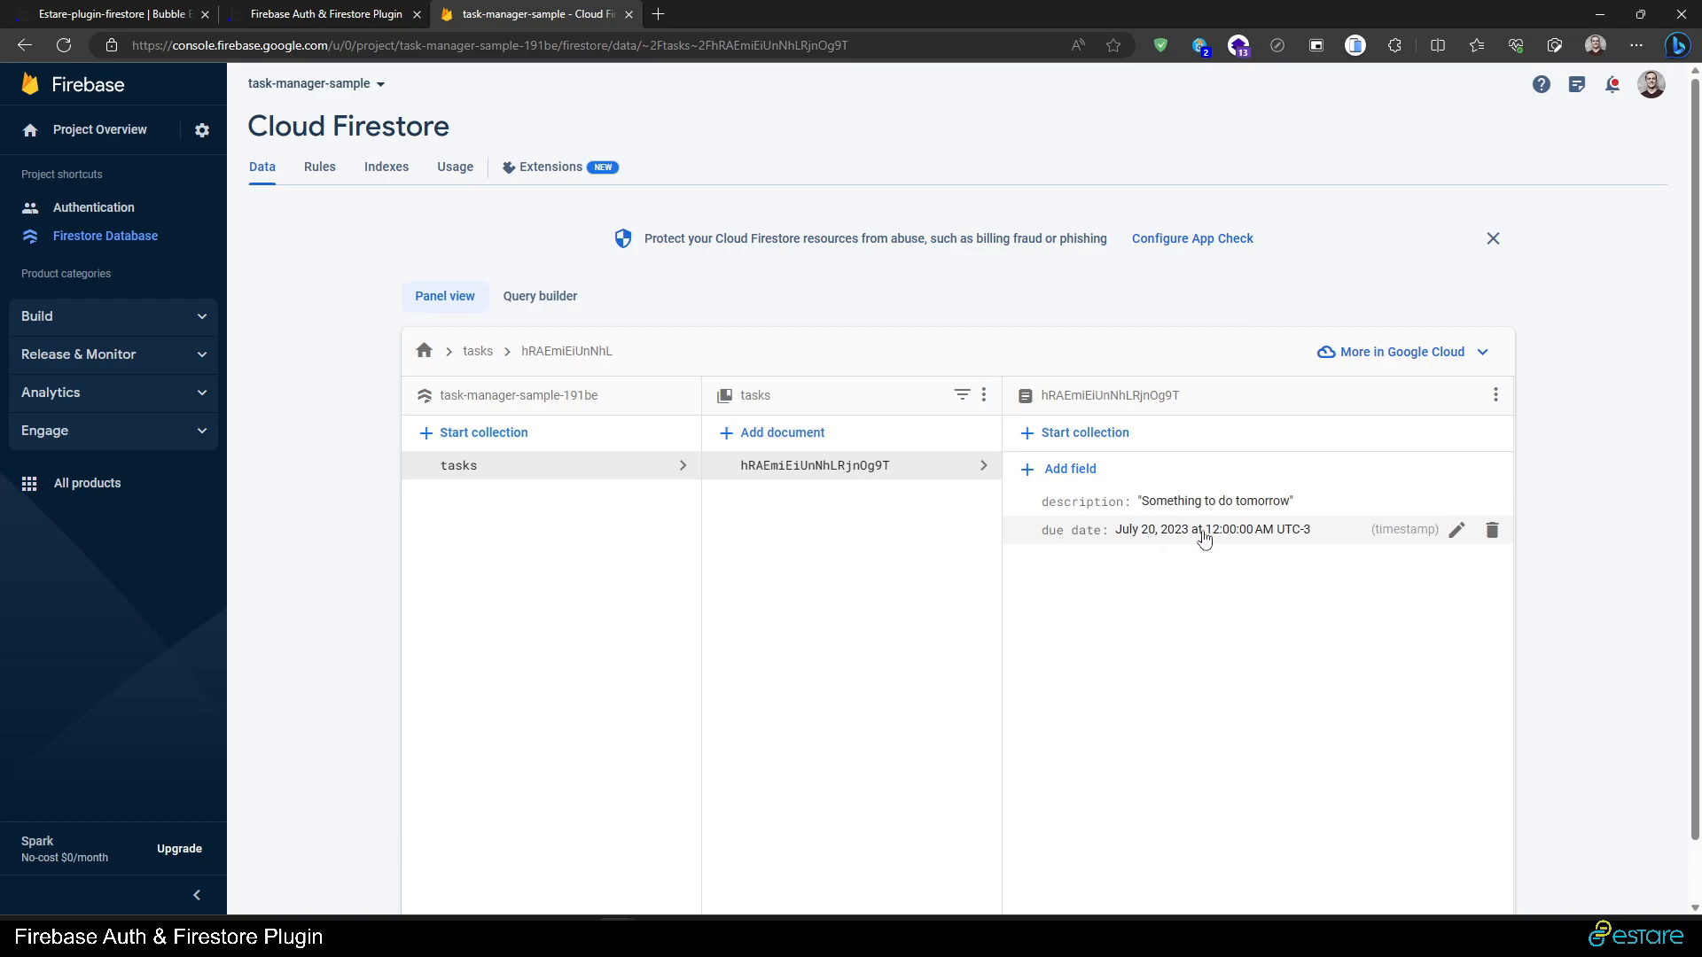
- Return to the checklist app preview and add the task "Another task created from bubble" with due date July 24, 2023
{"action": "left_click", "coordinate": [319, 13]}
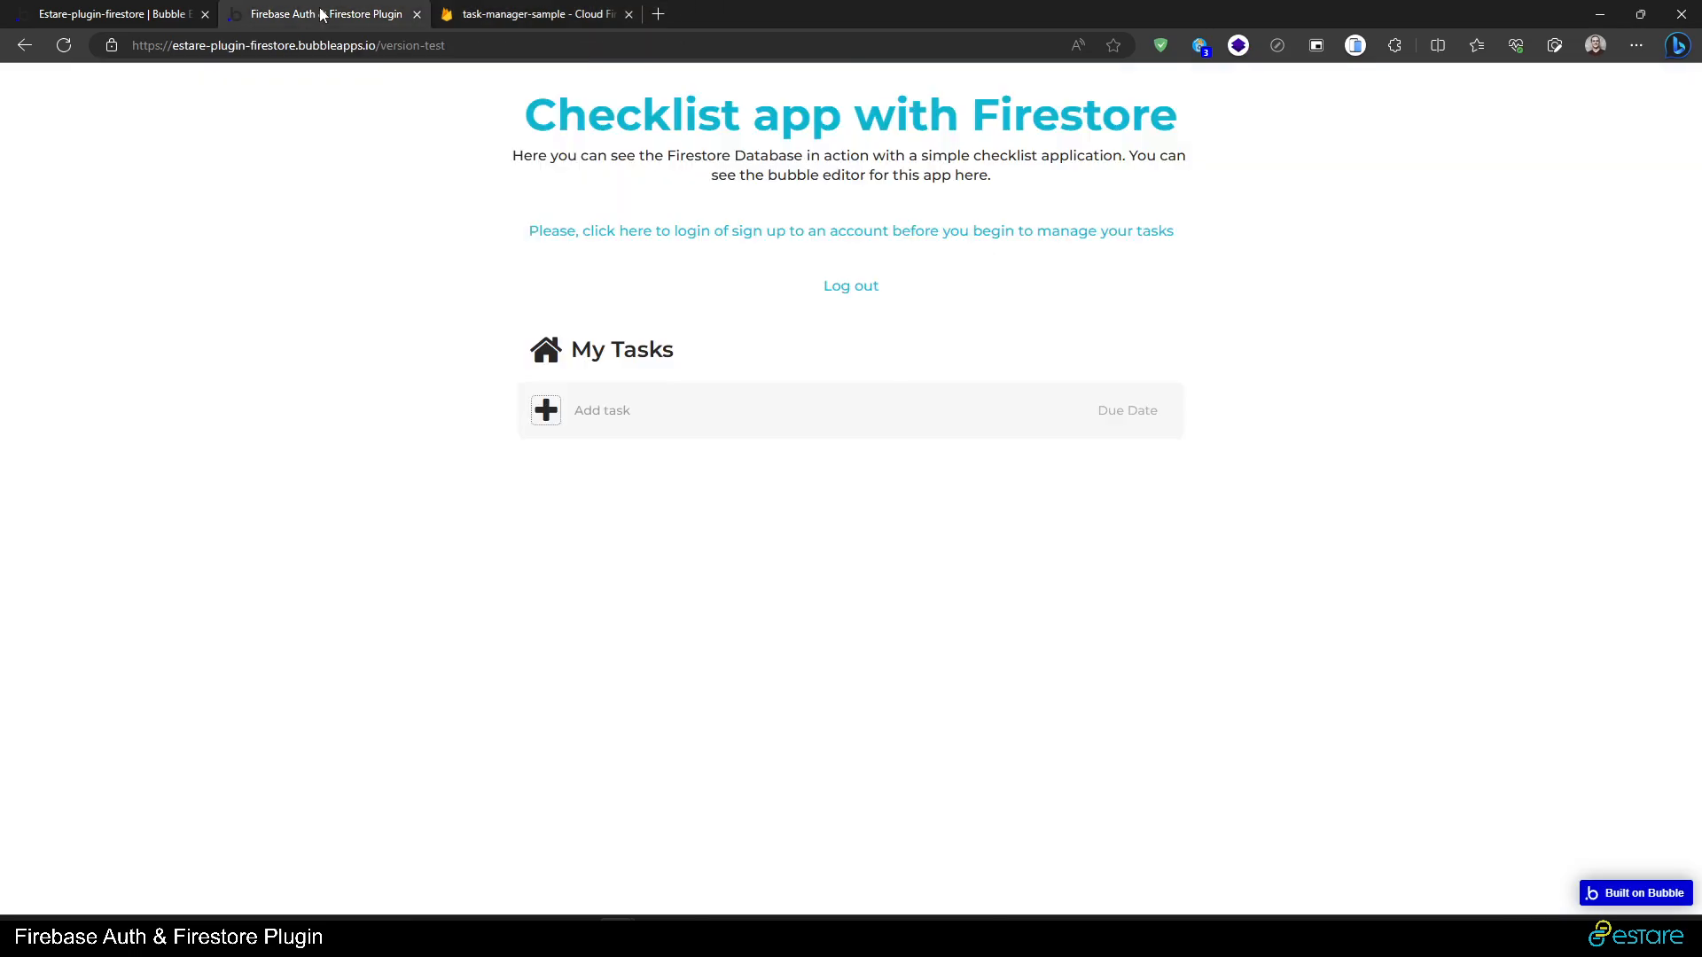
{"action": "left_click", "coordinate": [631, 419]}
{"action": "type", "text": "Another task created from bubble"}
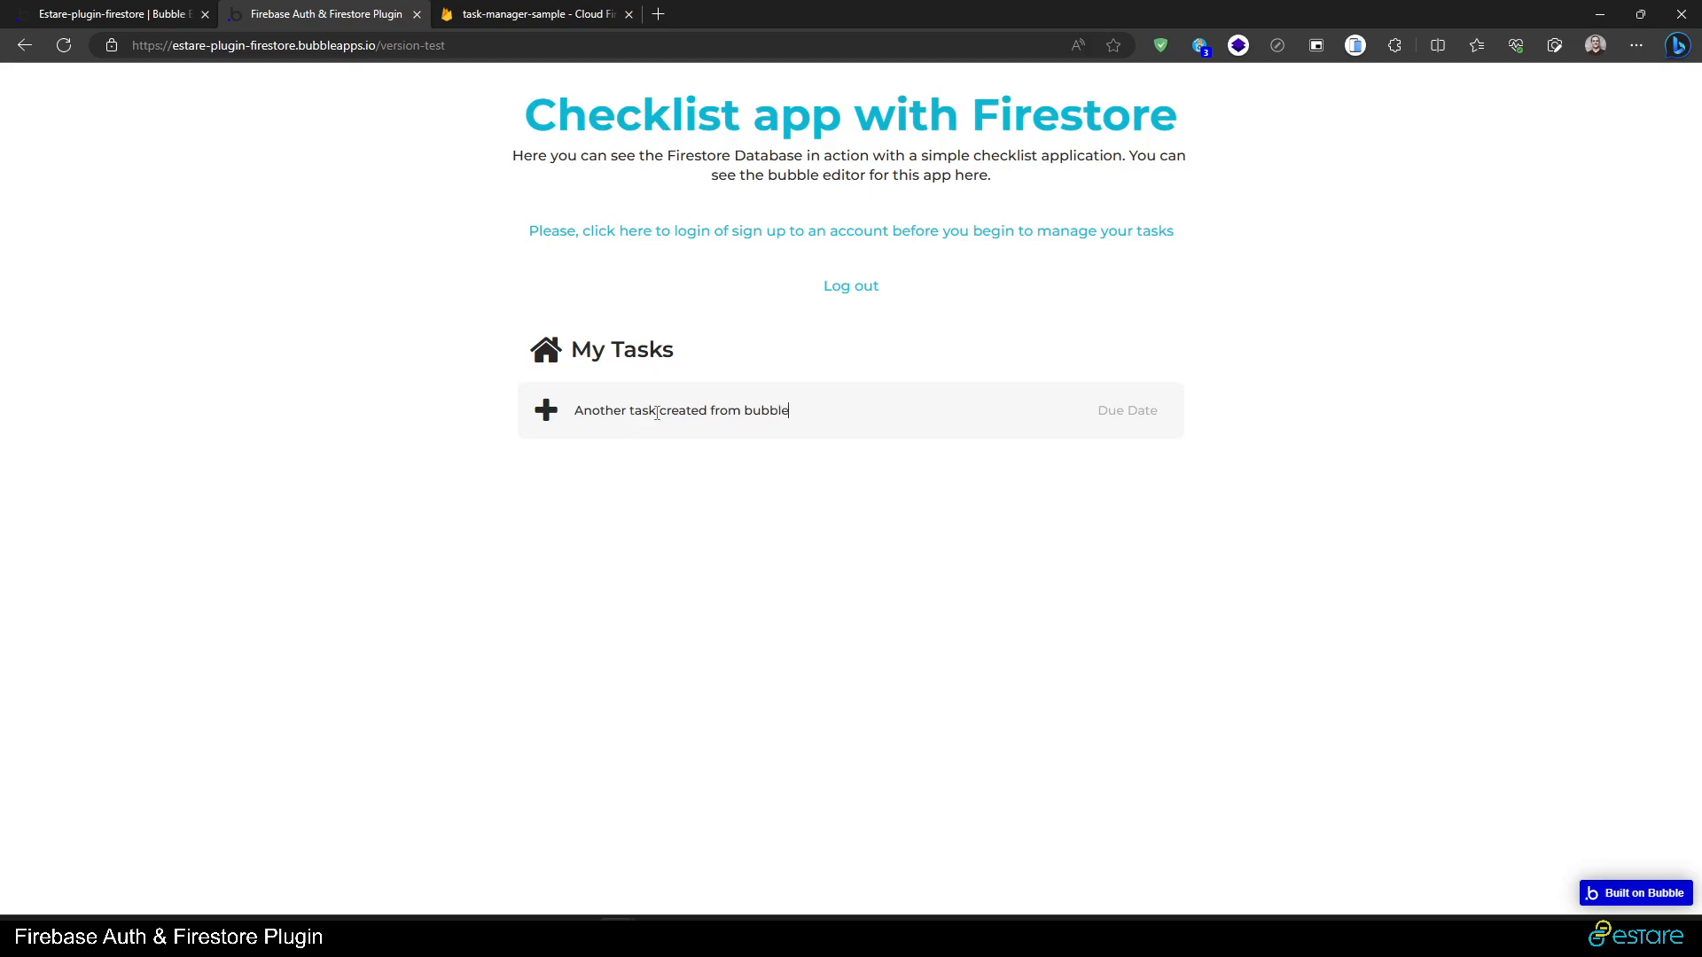
{"action": "left_click", "coordinate": [1127, 410]}
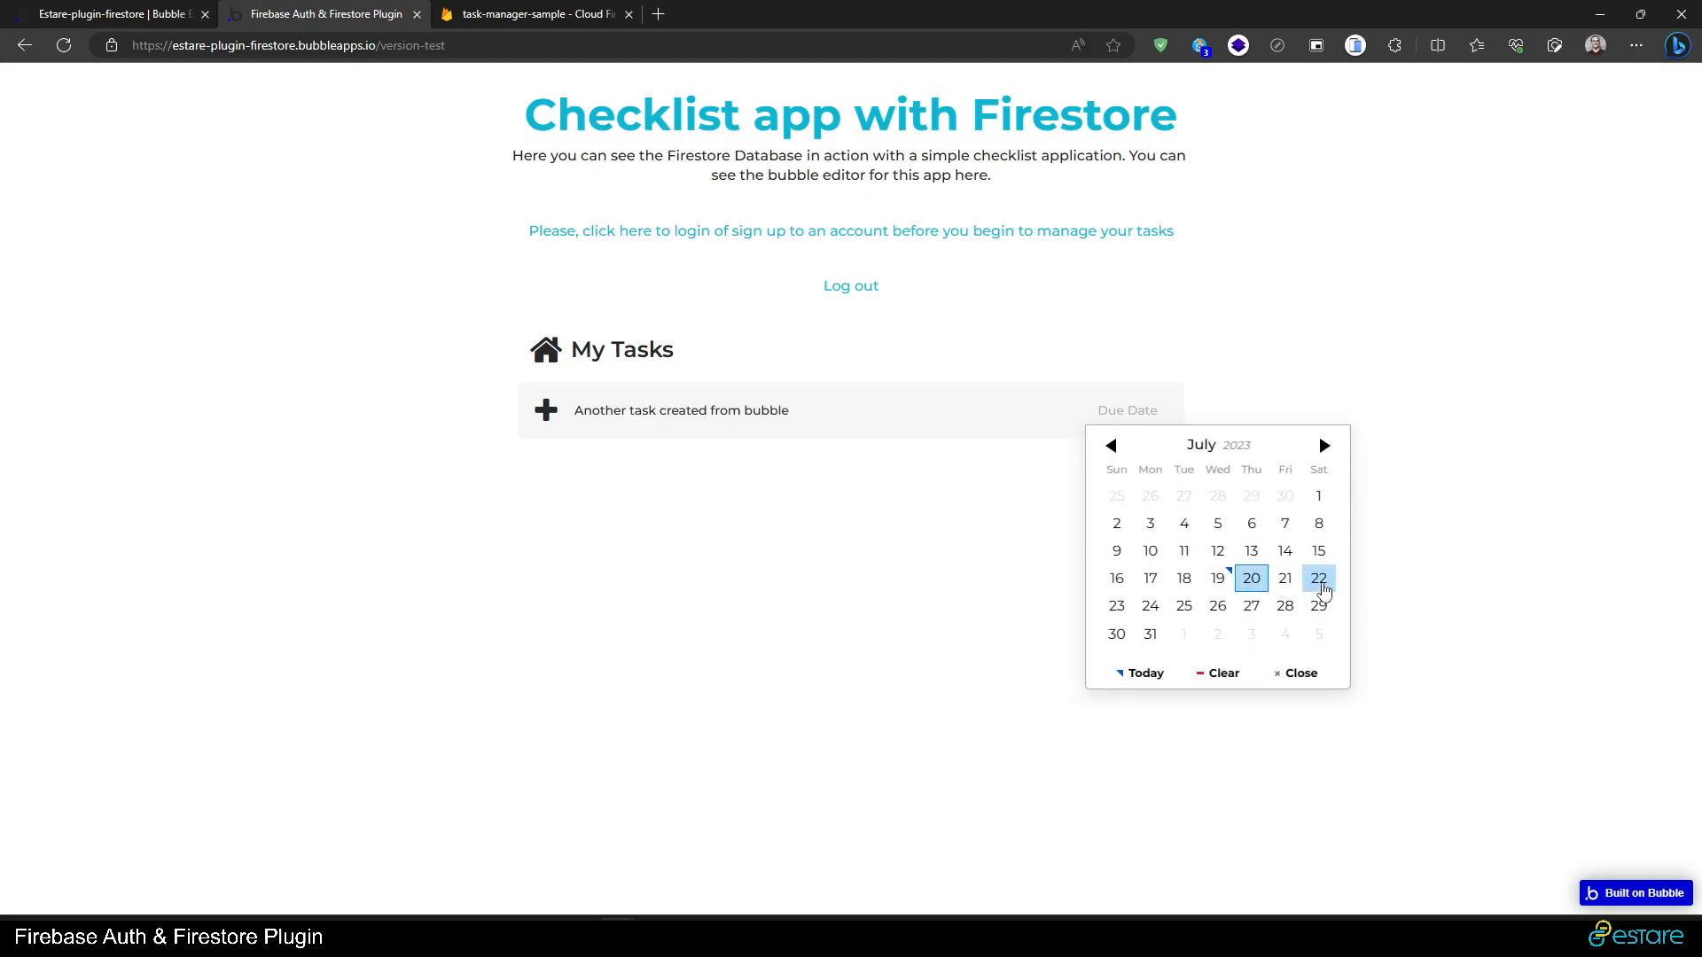
{"action": "left_click", "coordinate": [1150, 606]}
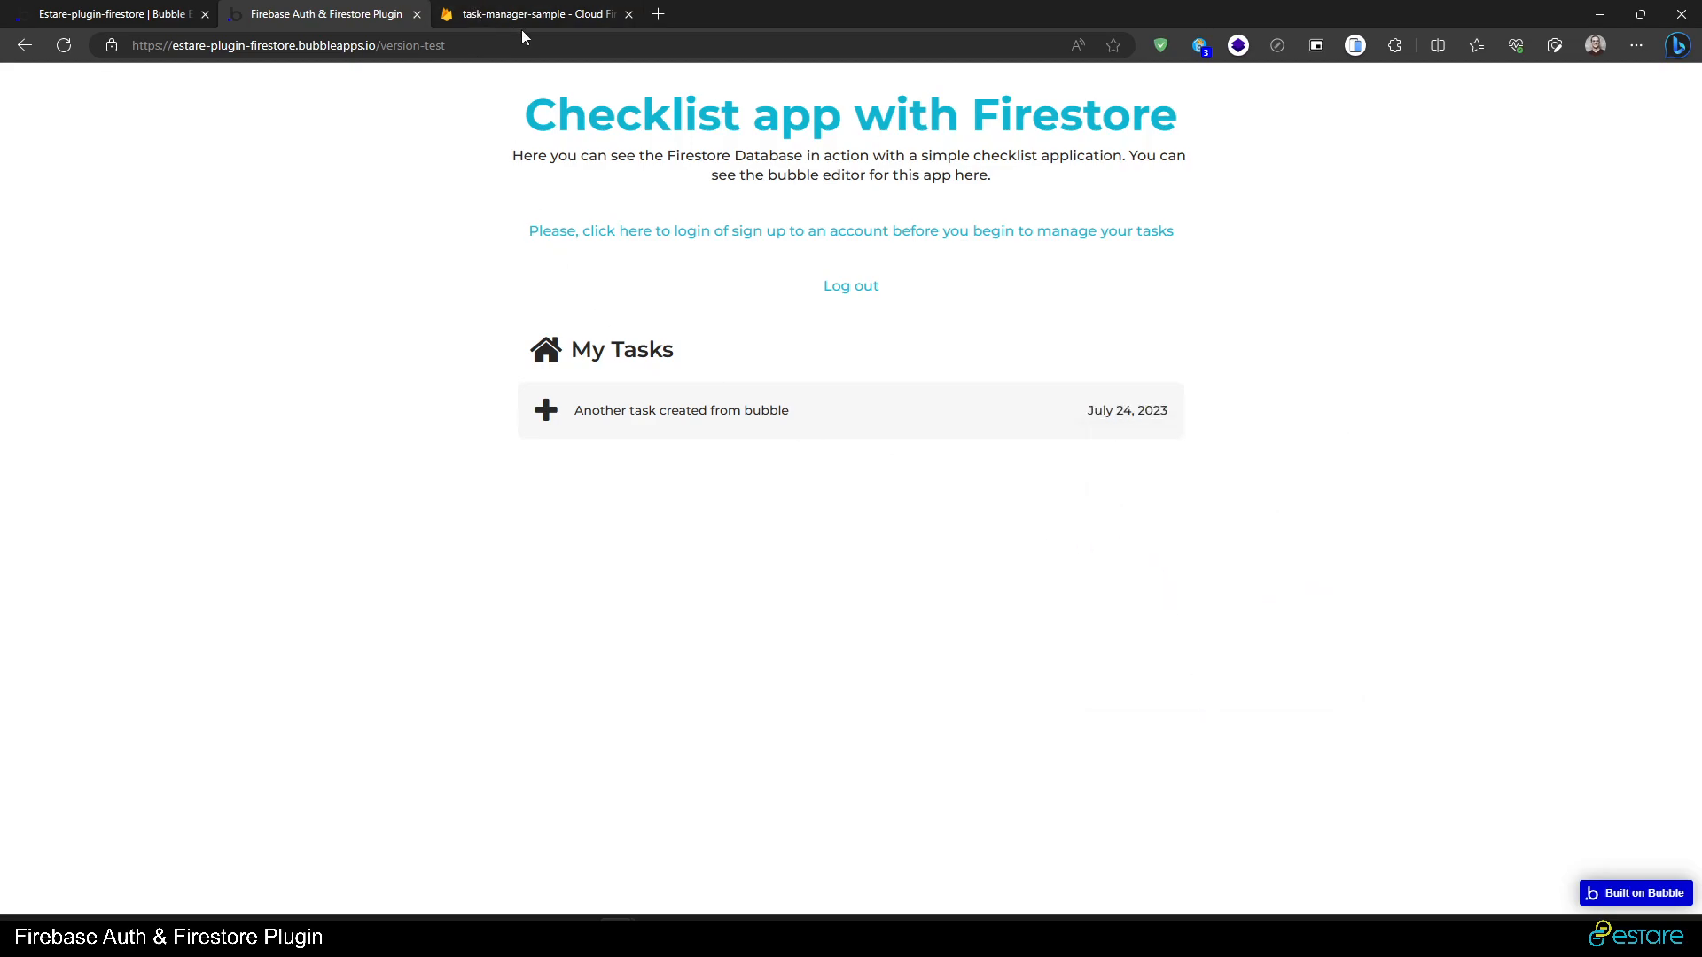
{"action": "left_click", "coordinate": [546, 409]}
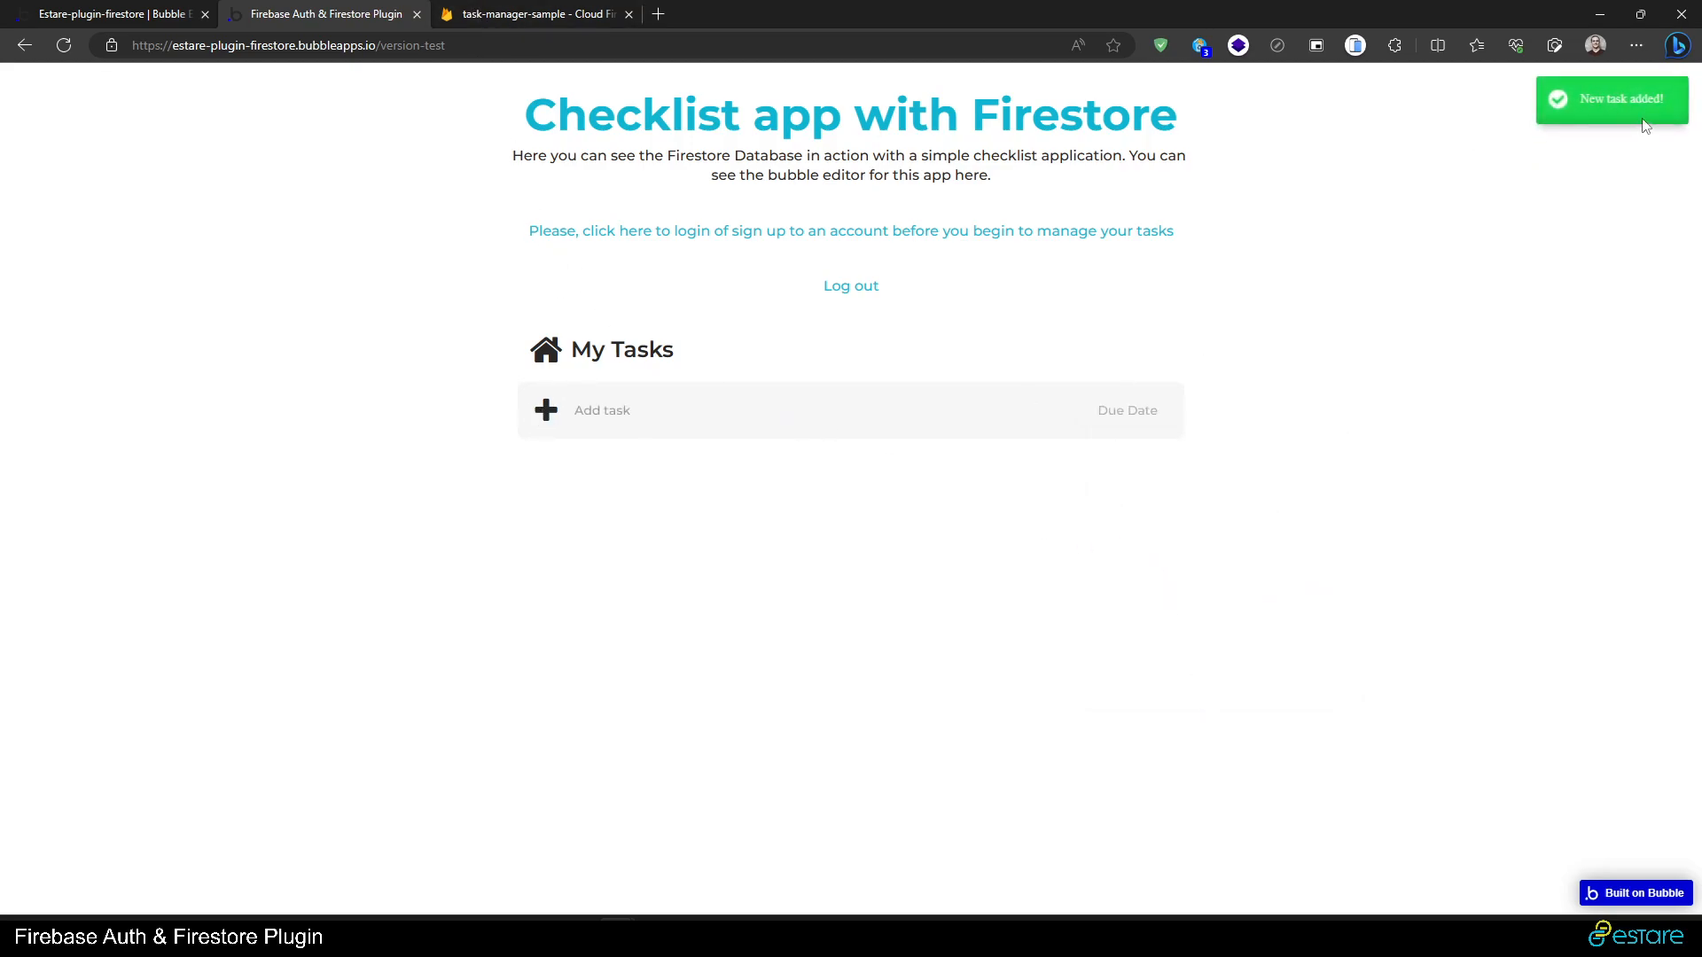
- Open the second task's document in the Cloud Firestore console and check its description and due date
{"action": "left_click", "coordinate": [635, 18]}
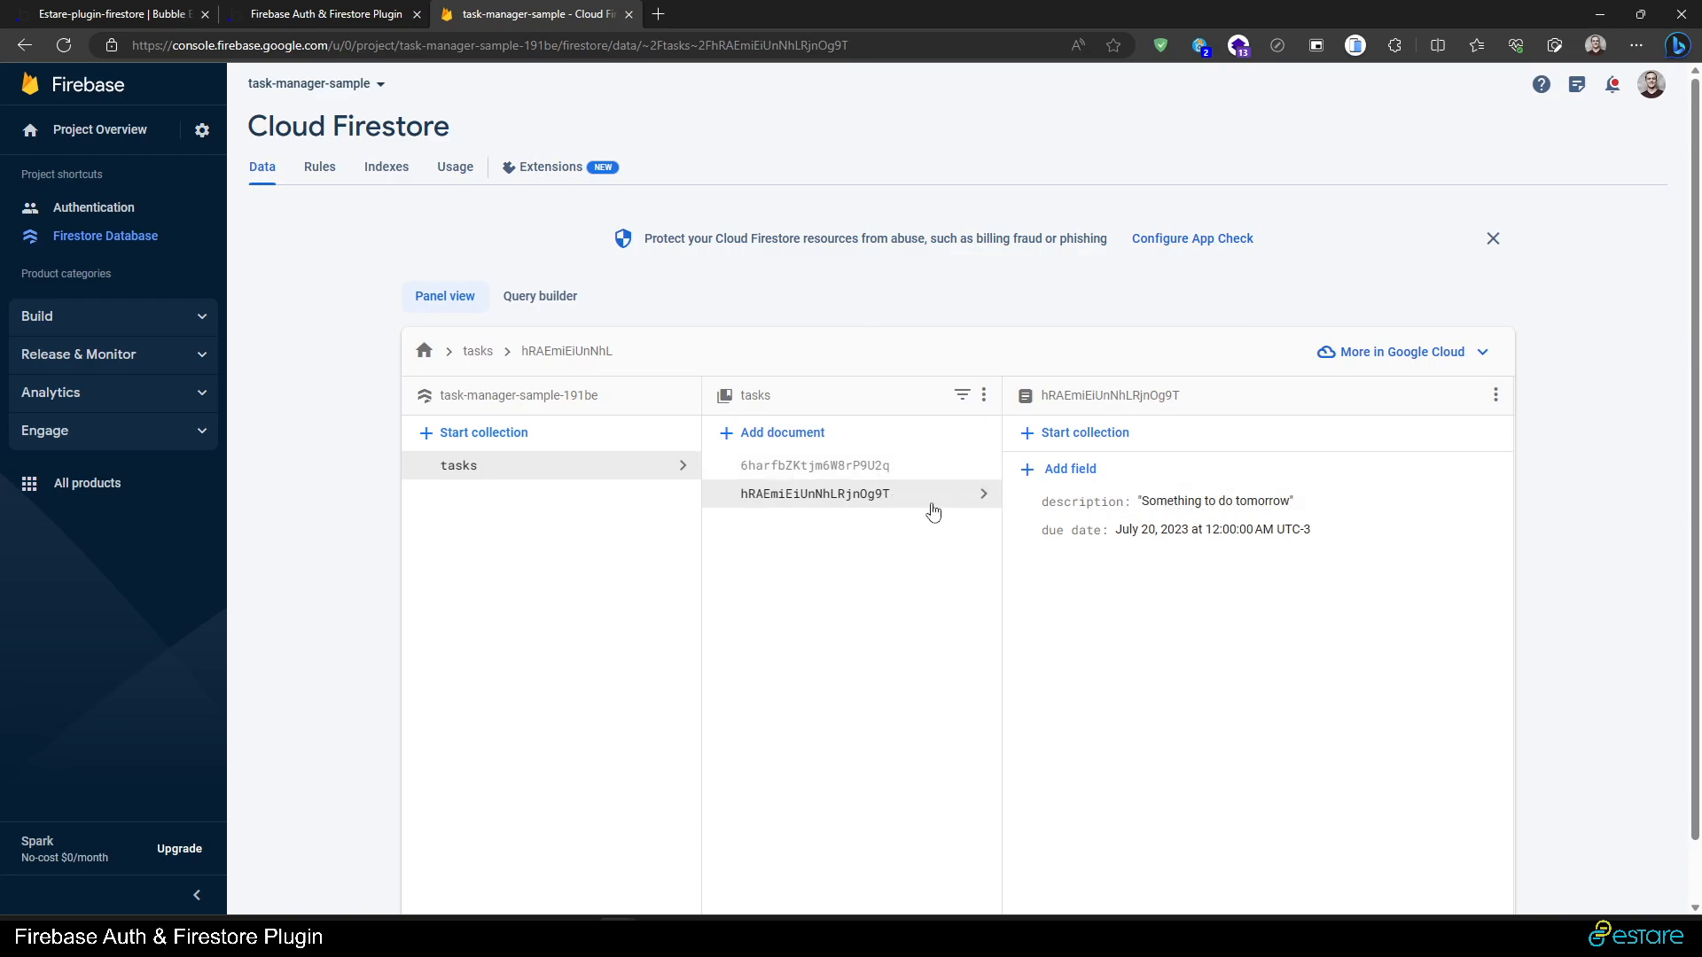
{"action": "left_click", "coordinate": [864, 467]}
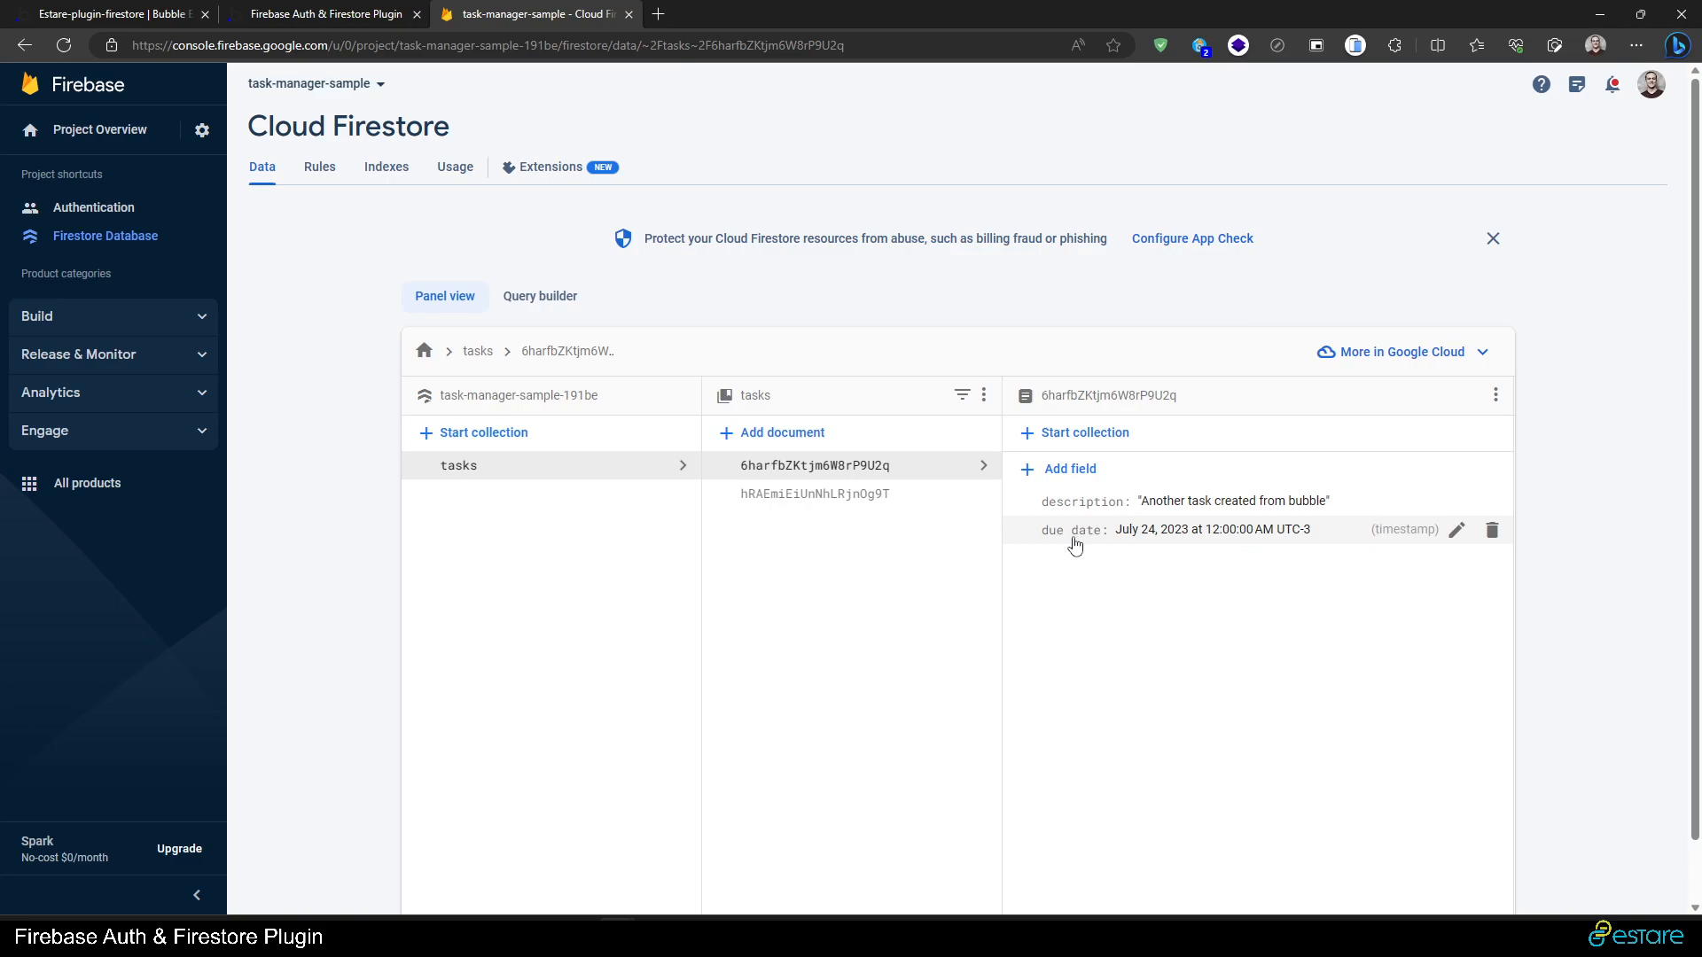
- Switch to the Bubble editor and try the name due_date for the due date field of the create-document action
{"action": "left_click", "coordinate": [158, 16]}
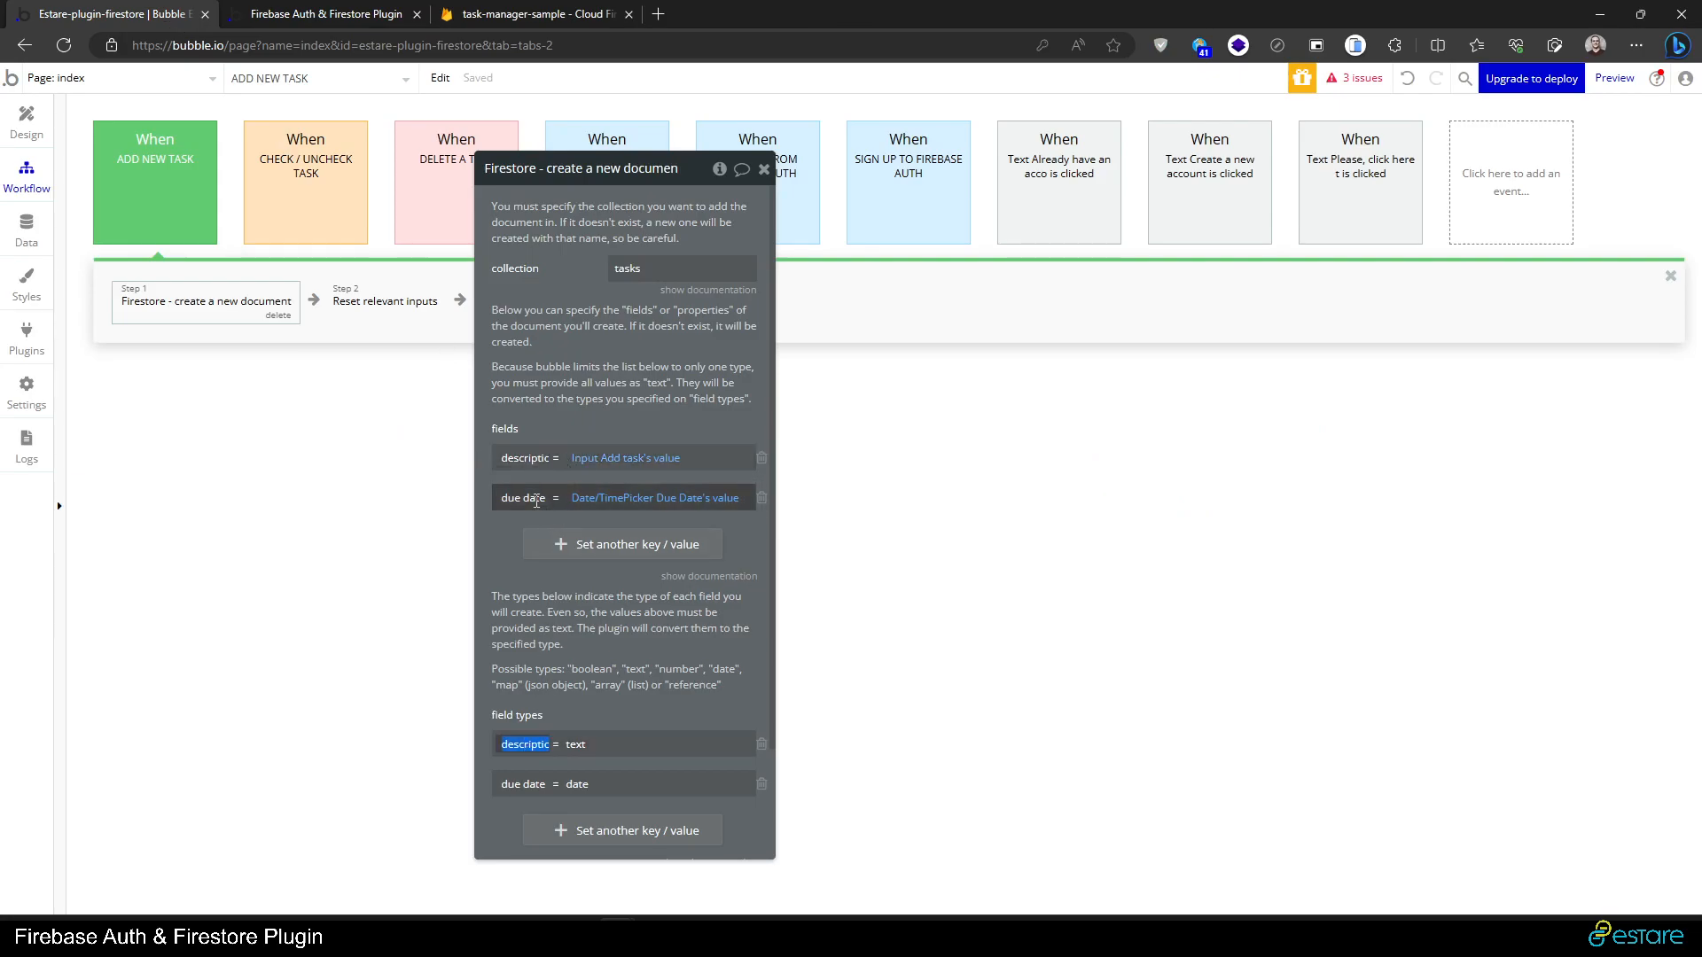
{"action": "double_click", "coordinate": [525, 459]}
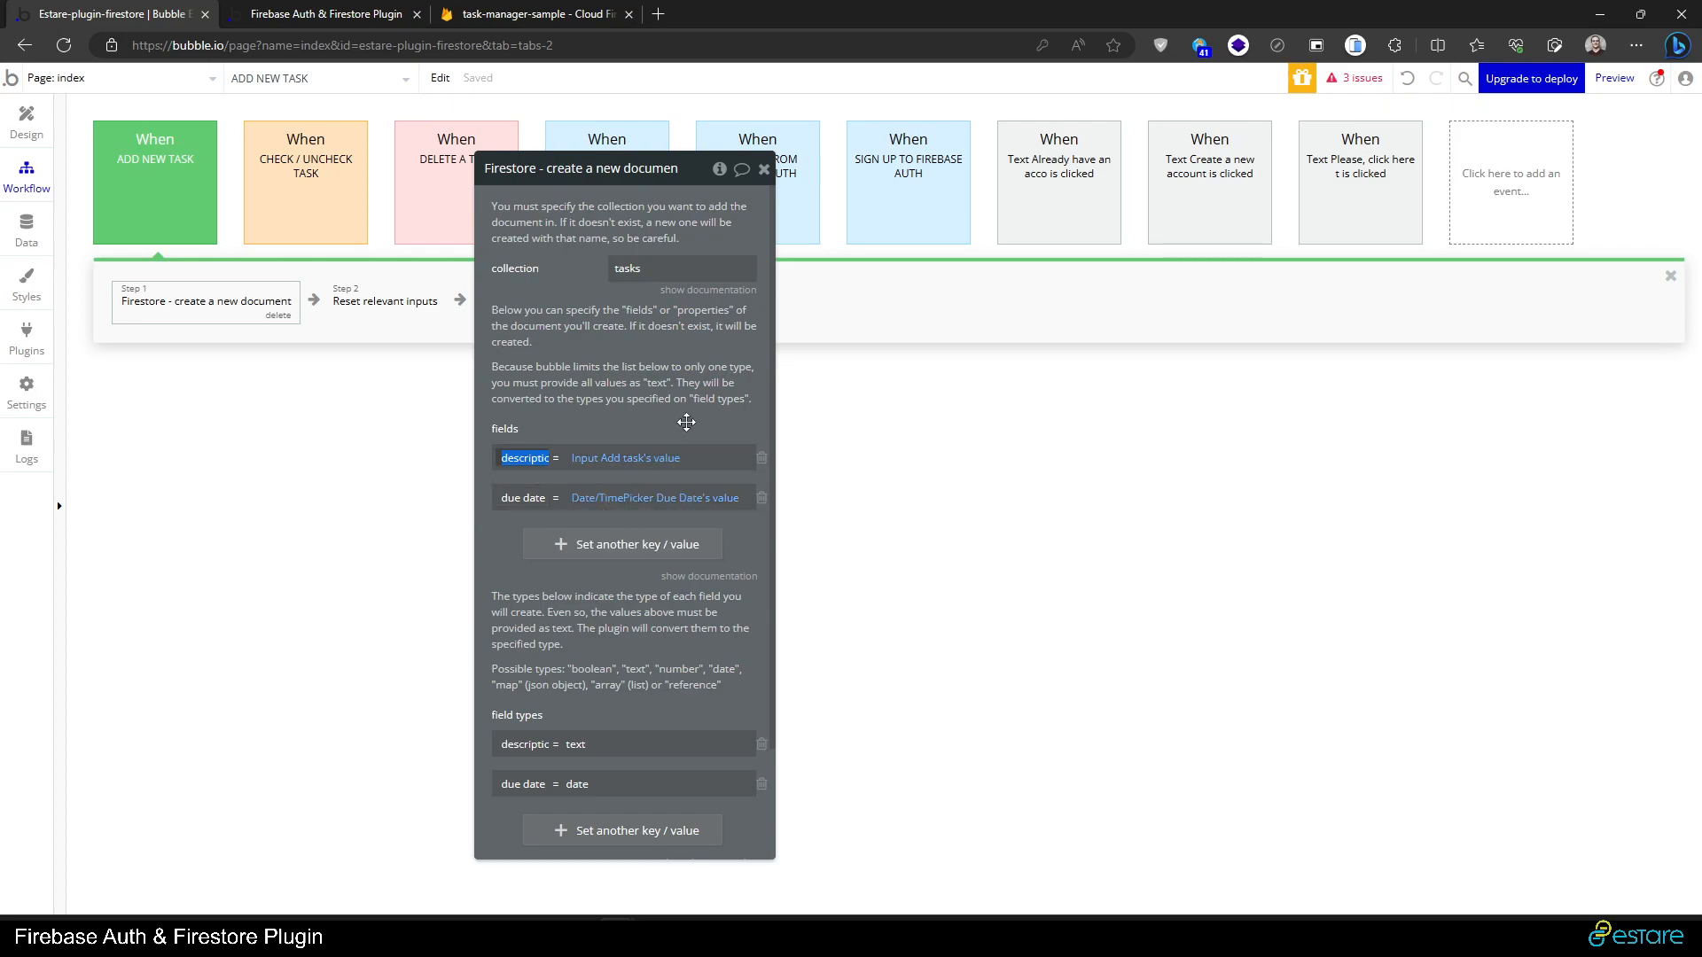
{"action": "left_click", "coordinate": [523, 497]}
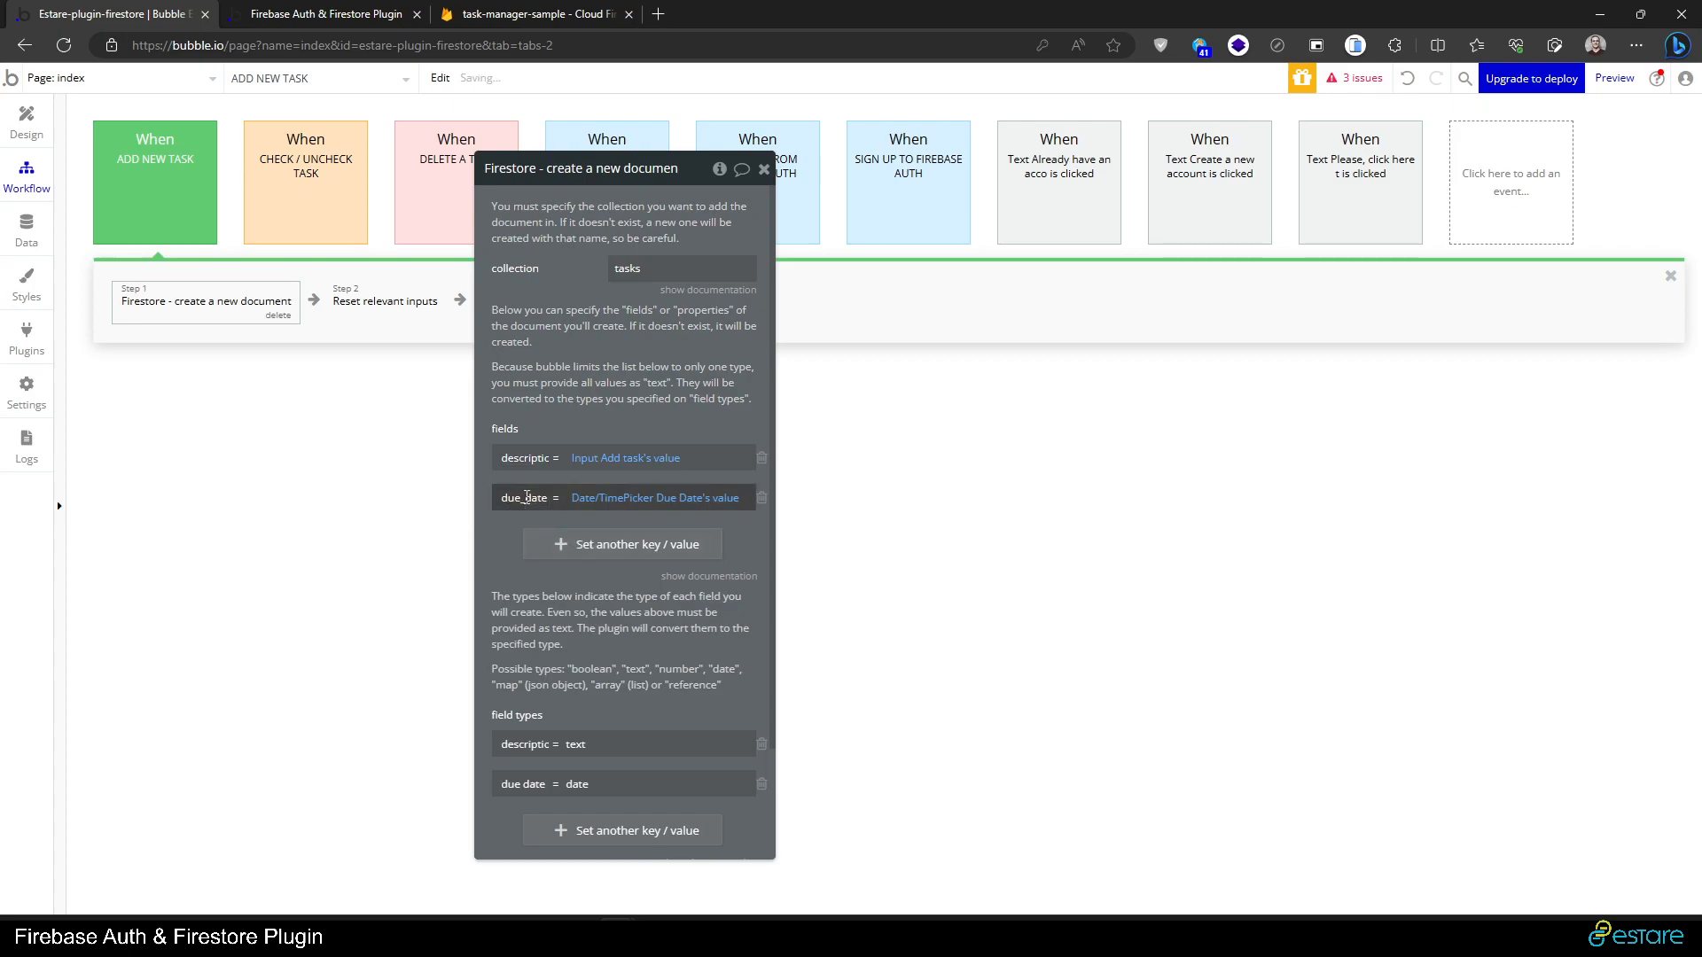
{"action": "left_click", "coordinate": [565, 596]}
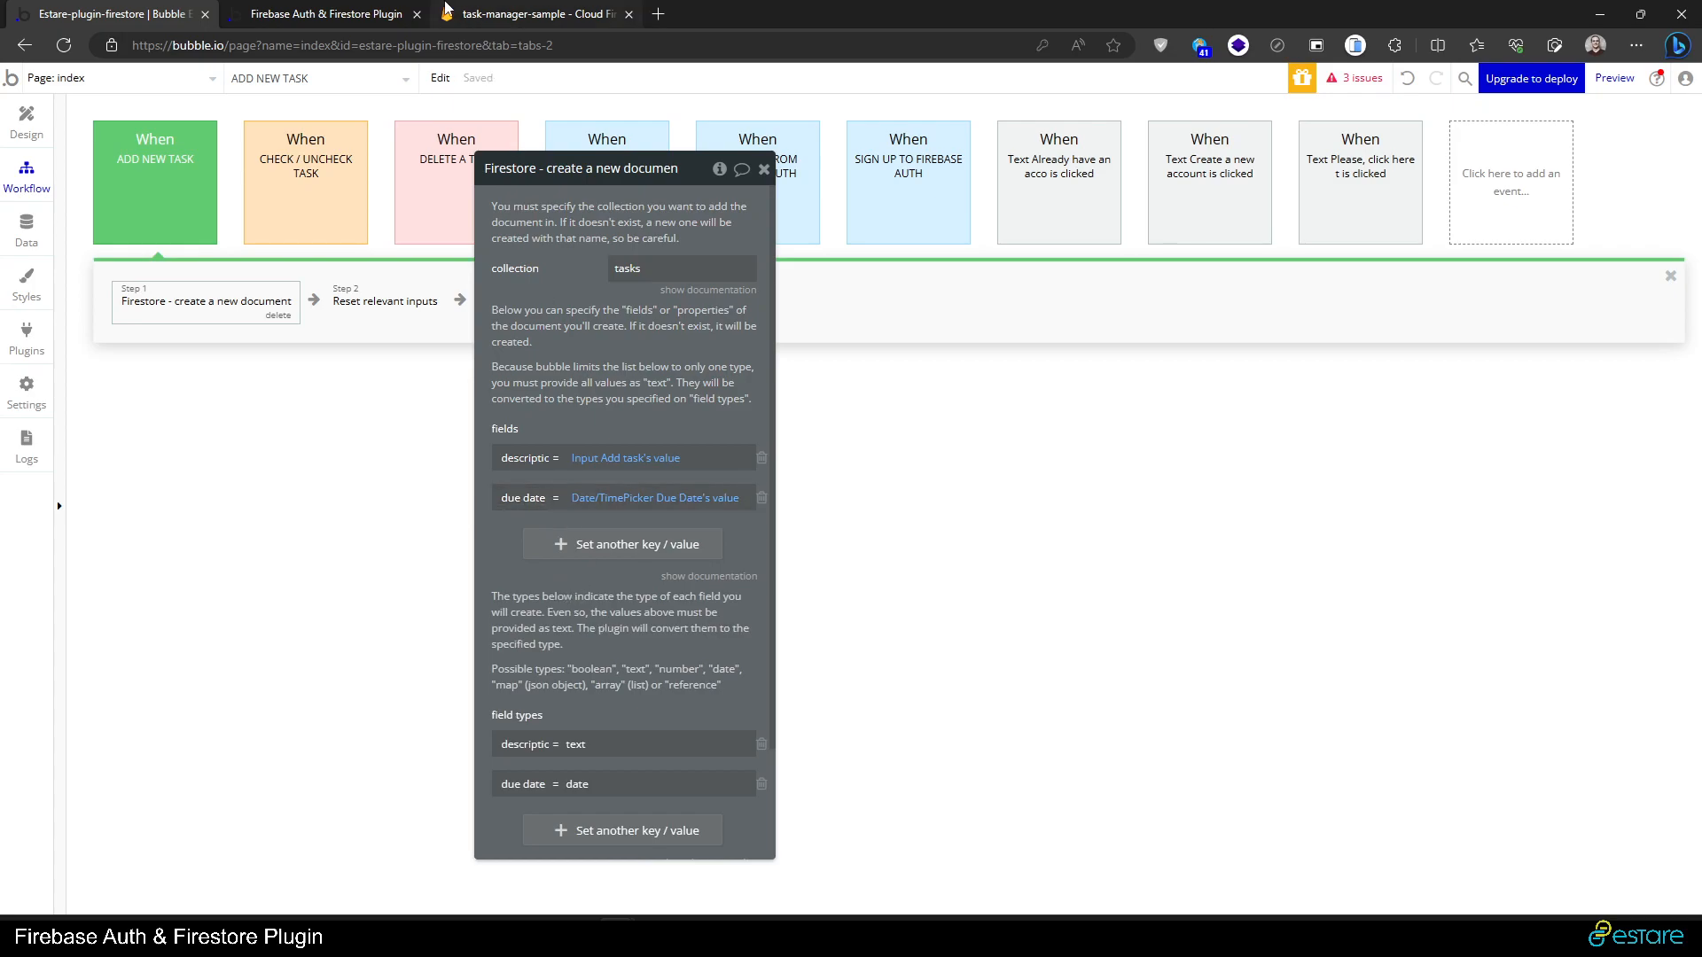
- Refresh the checklist app preview and compare its task list with the tasks documents in the Cloud Firestore console
{"action": "left_click", "coordinate": [457, 11]}
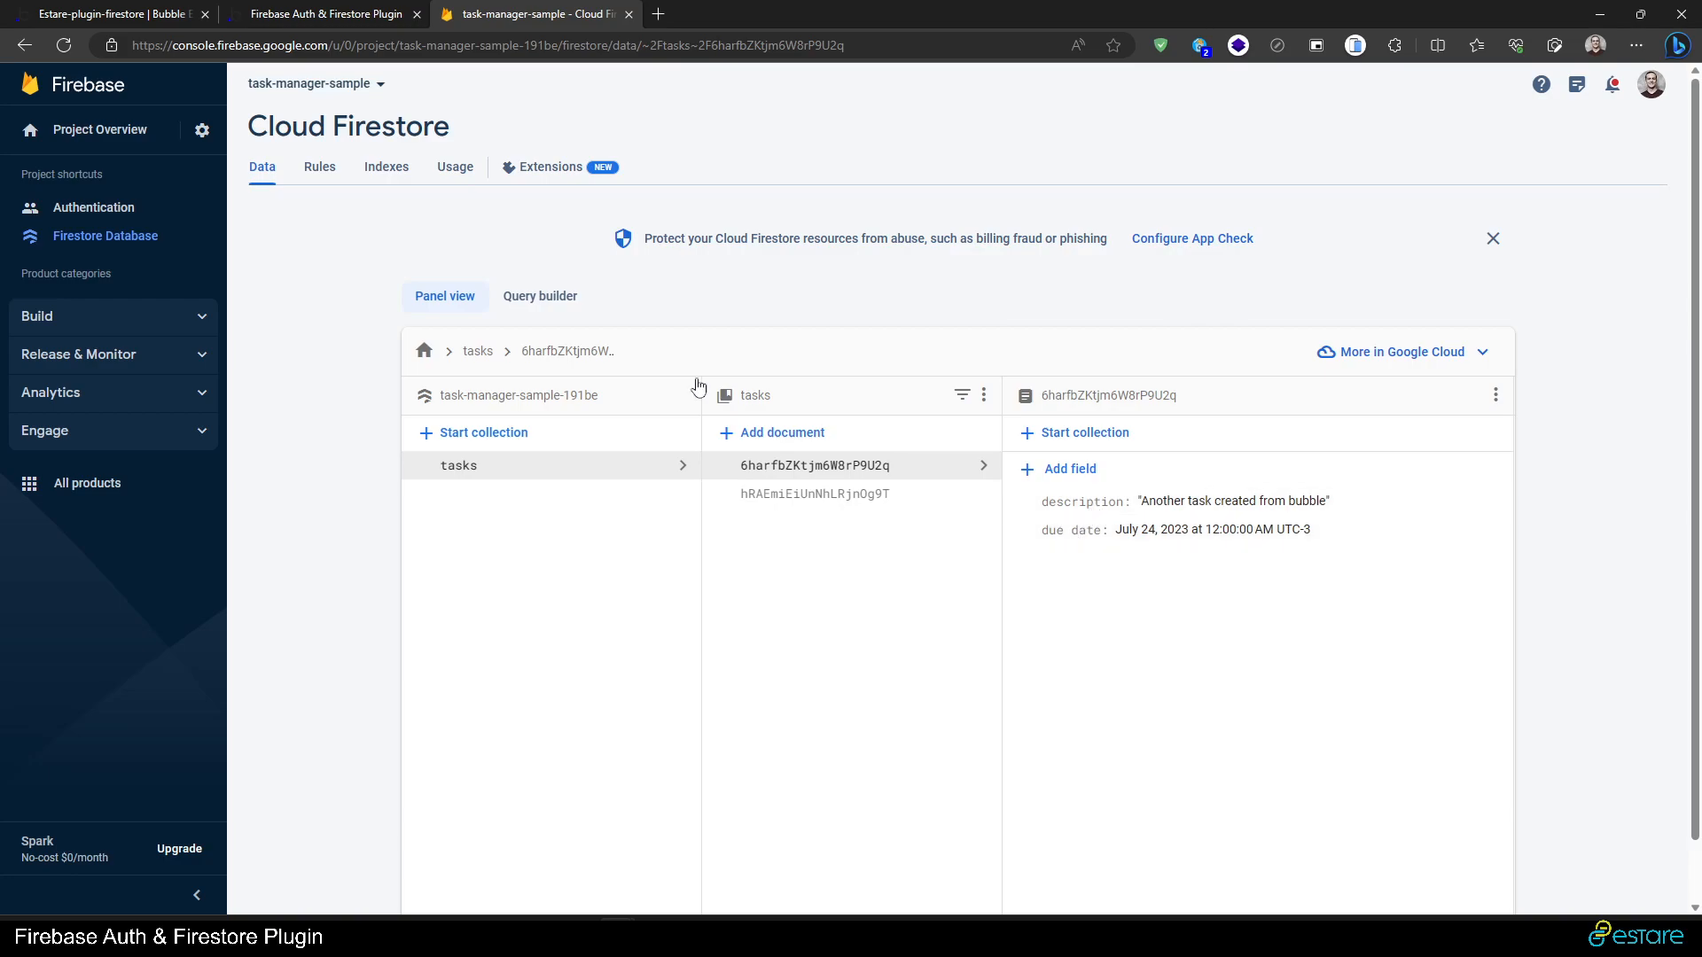
{"action": "left_click", "coordinate": [266, 15]}
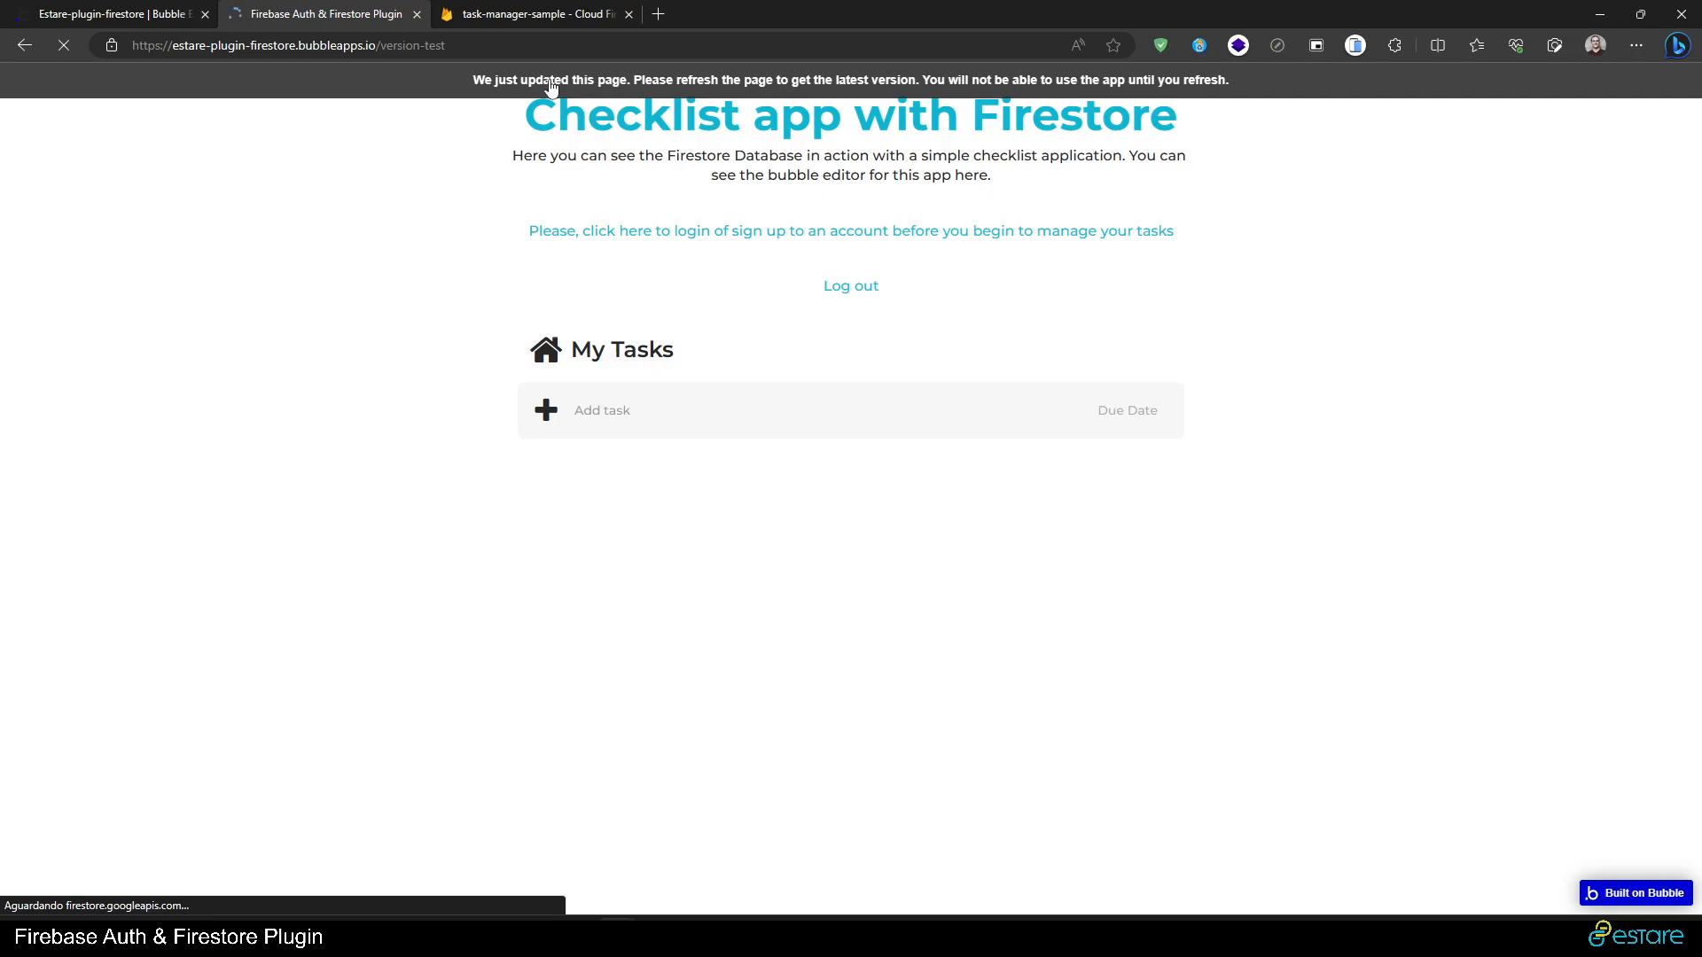
{"action": "left_click", "coordinate": [511, 11]}
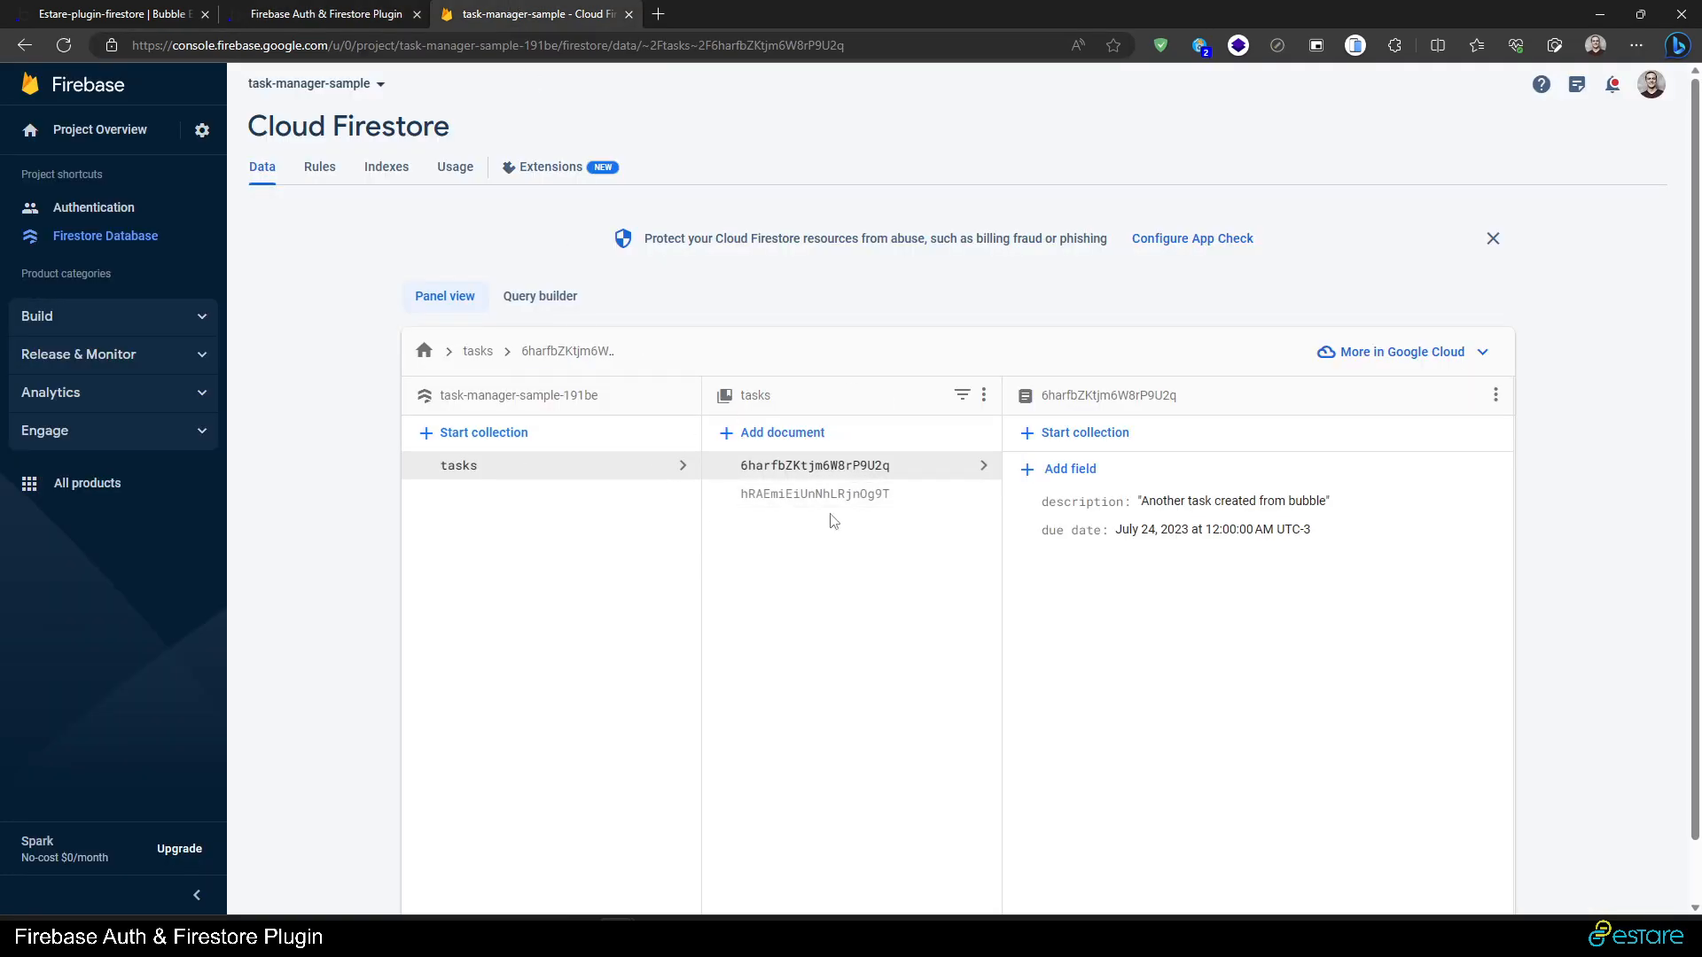
{"action": "left_click", "coordinate": [277, 10]}
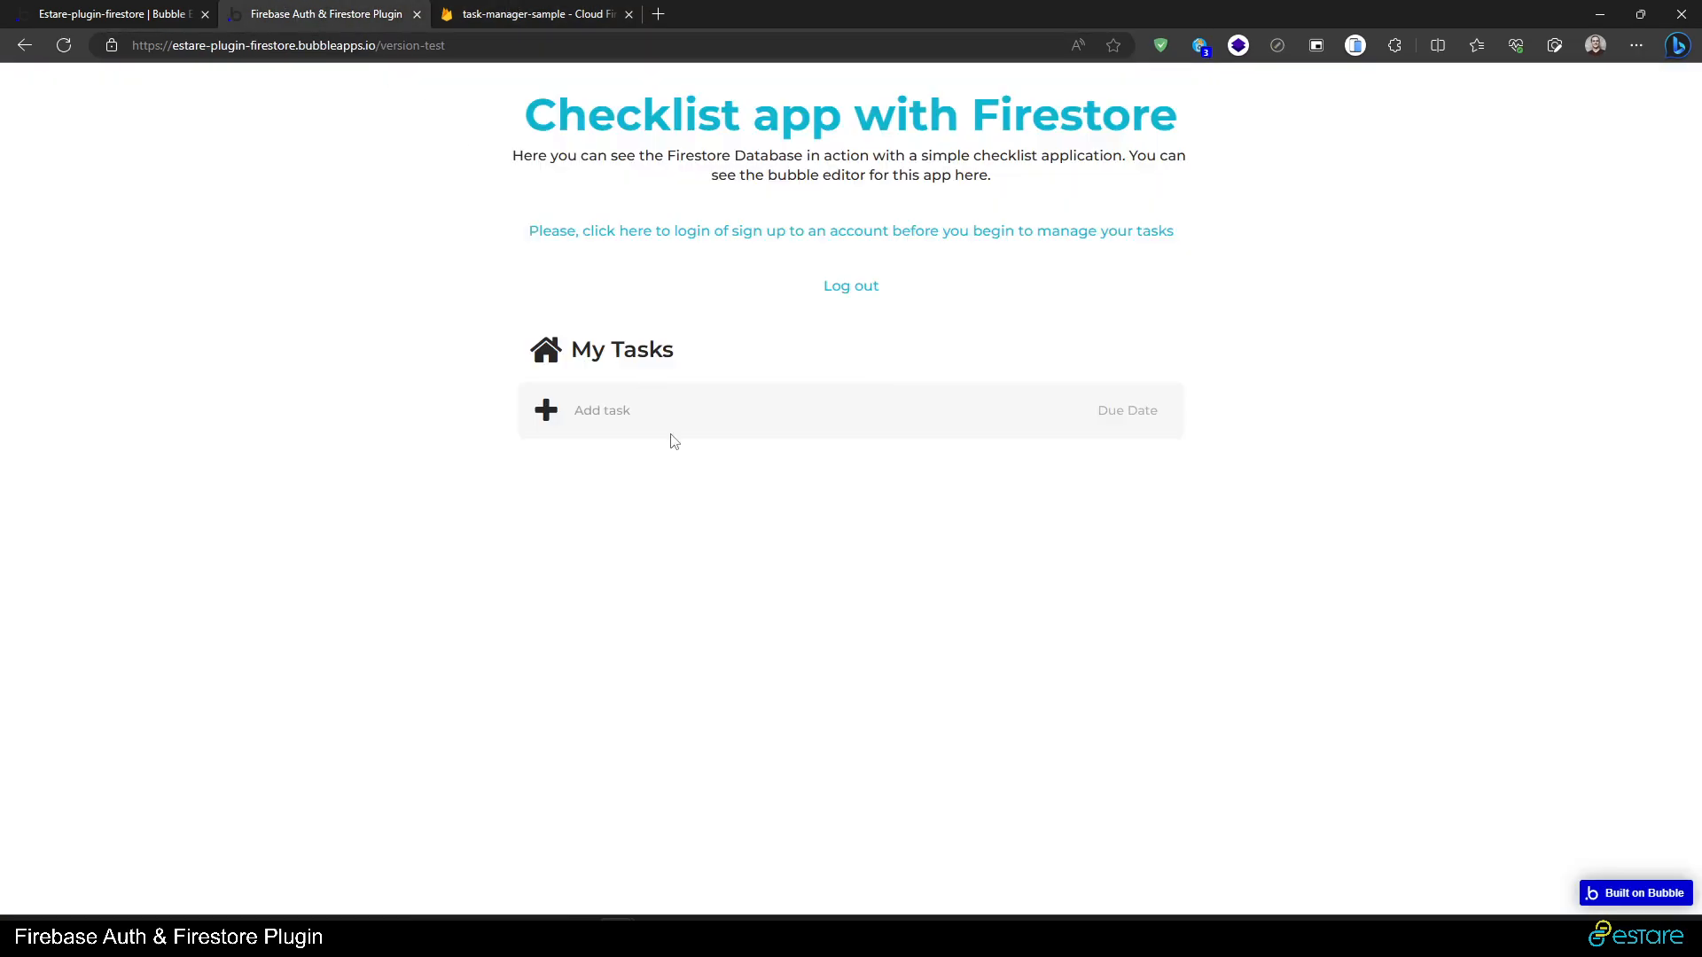